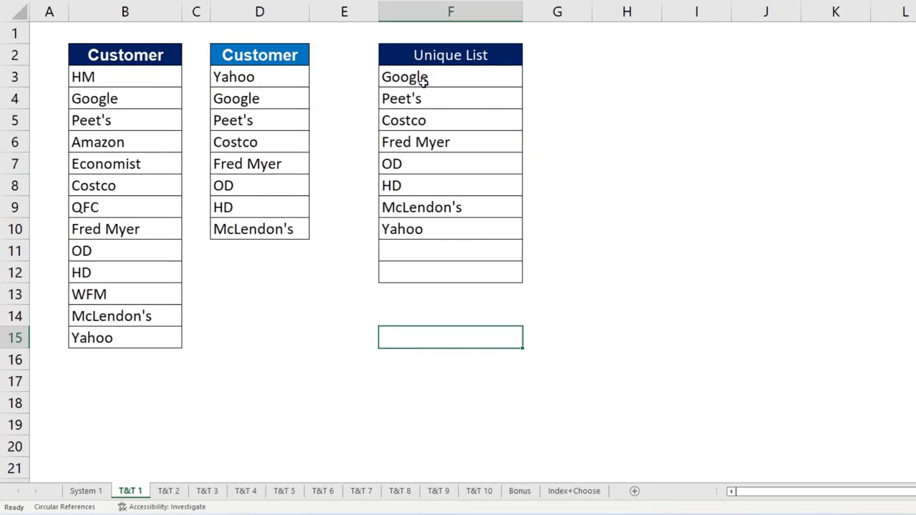
Compare the two Customer lists for shared names, then select Unique List cell F3.
drag(137, 55, 142, 346)
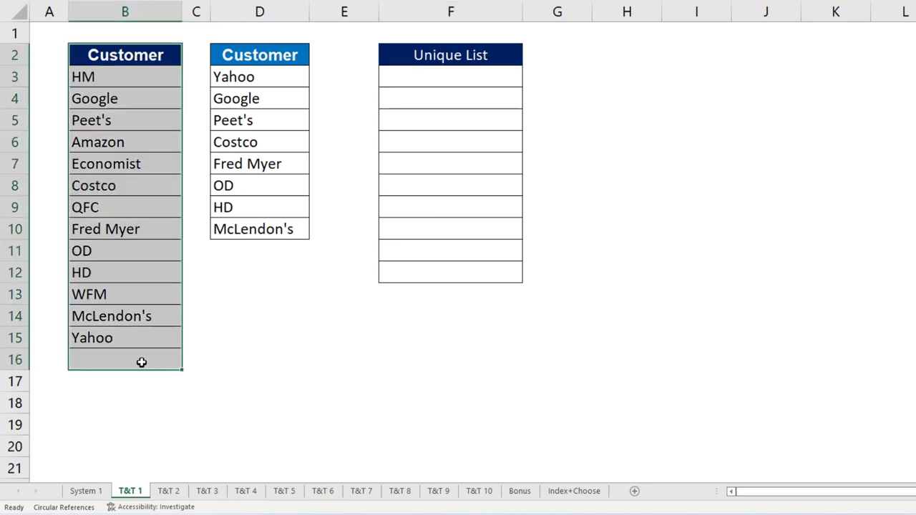
drag(257, 60, 259, 230)
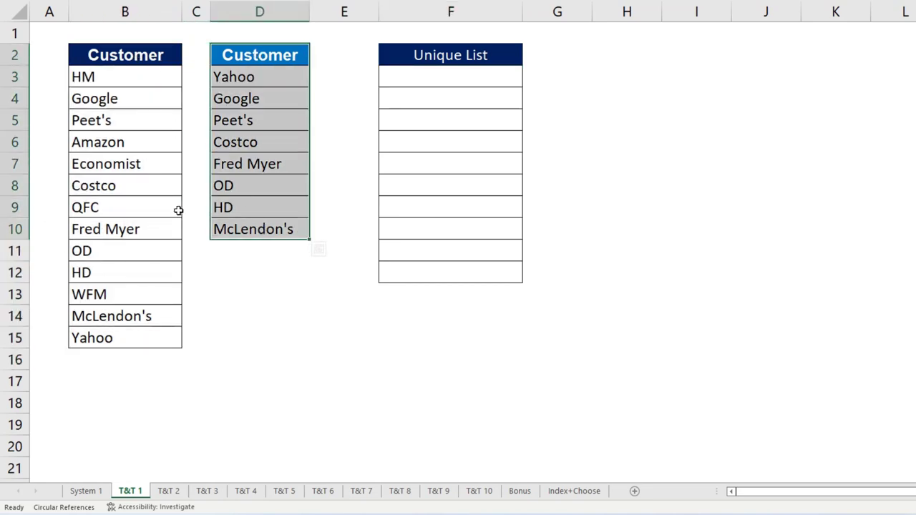
click(229, 81)
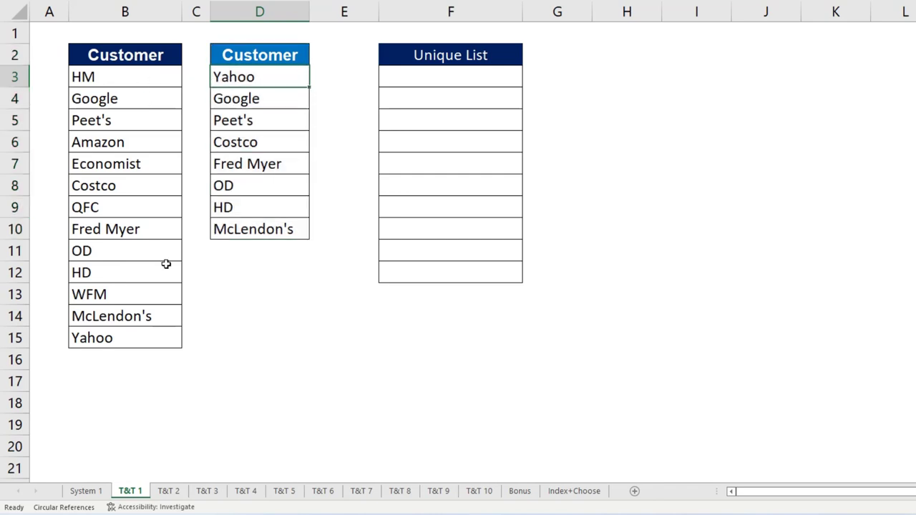
click(112, 340)
click(123, 97)
click(259, 97)
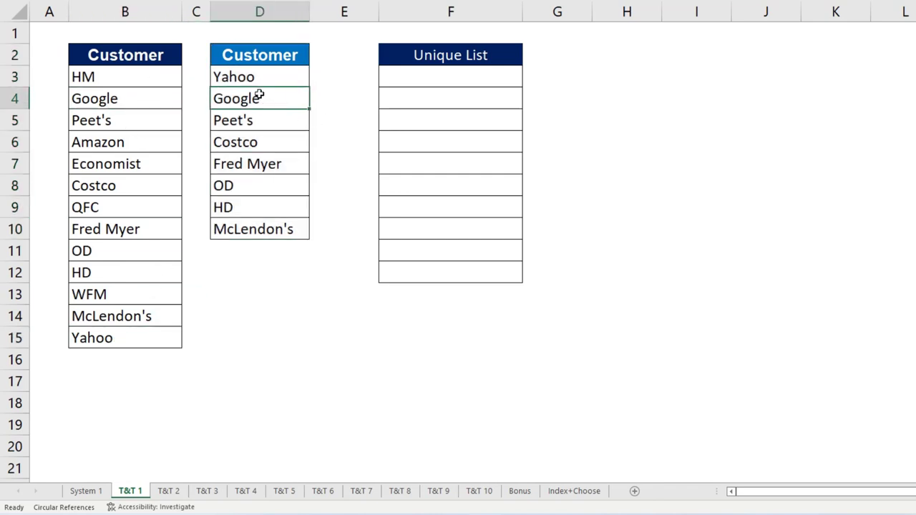
click(457, 76)
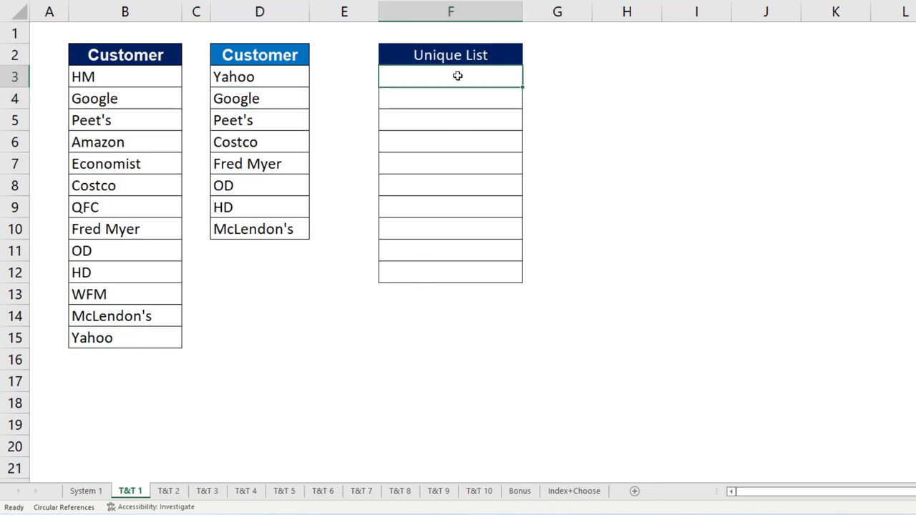
Enter =FILTER(B3:B15,COUNTIF(D3:D10,B3:B15)) in F3, accepting Excel's suggested correction.
text(=fil)
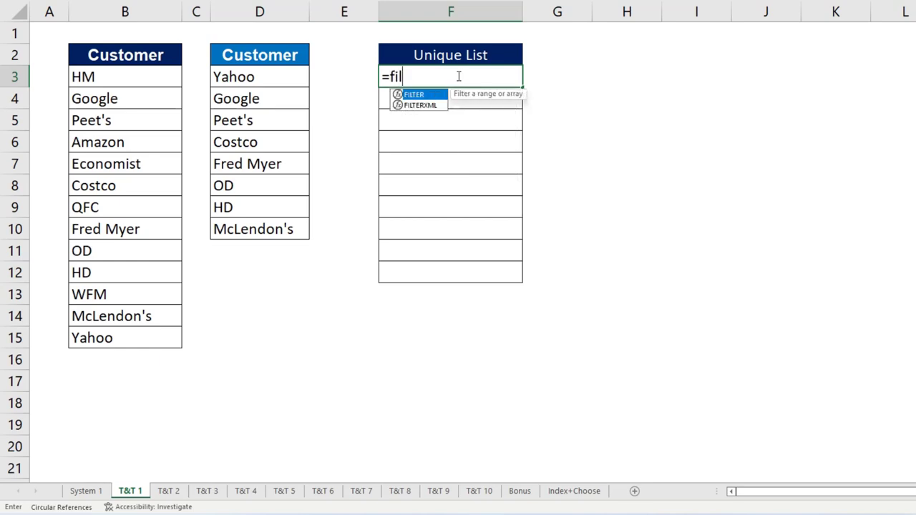
key(Tab)
drag(169, 141, 190, 449)
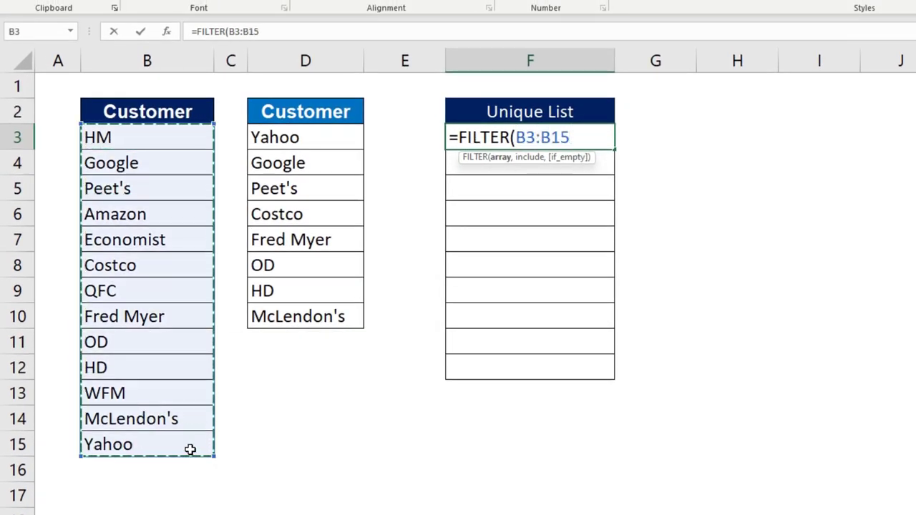
text(,cou)
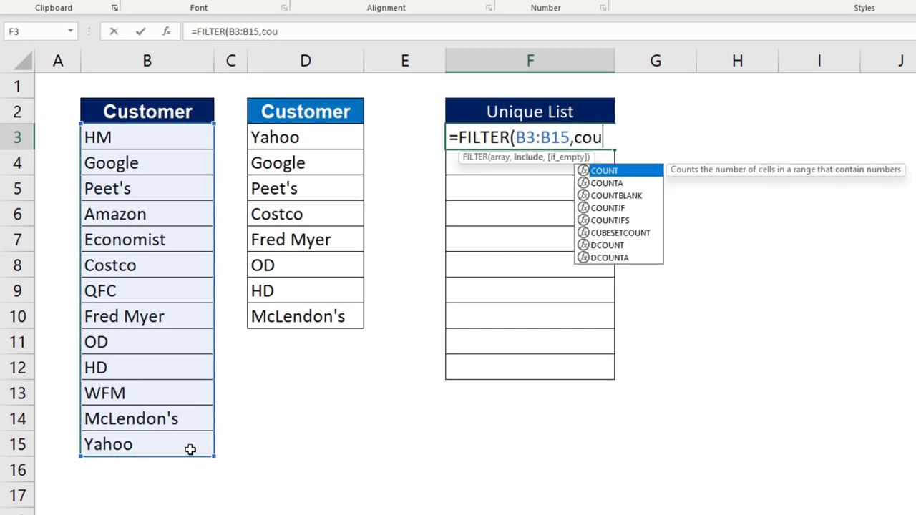
text(nti)
key(Tab)
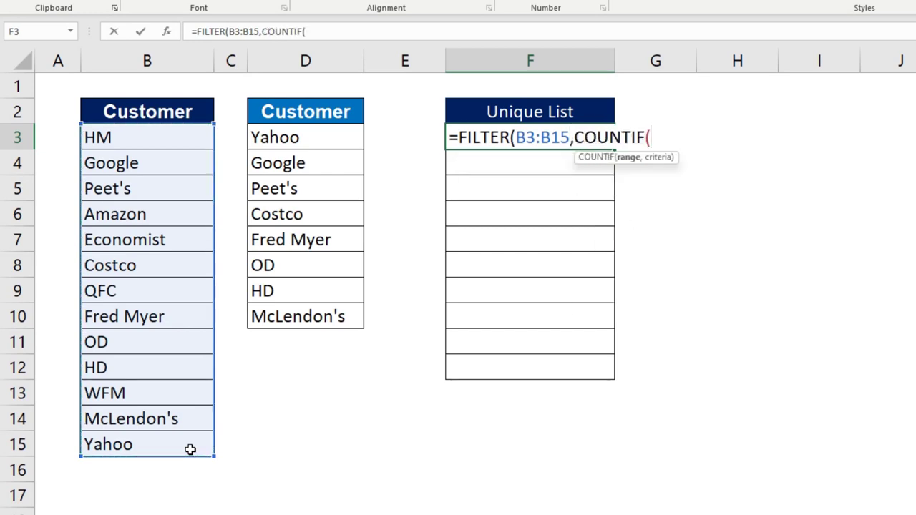
drag(301, 138, 304, 324)
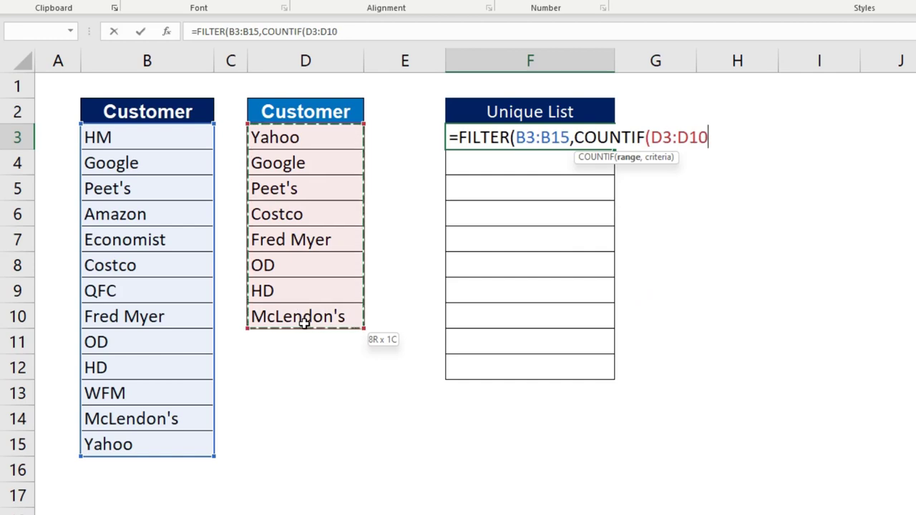
text(,)
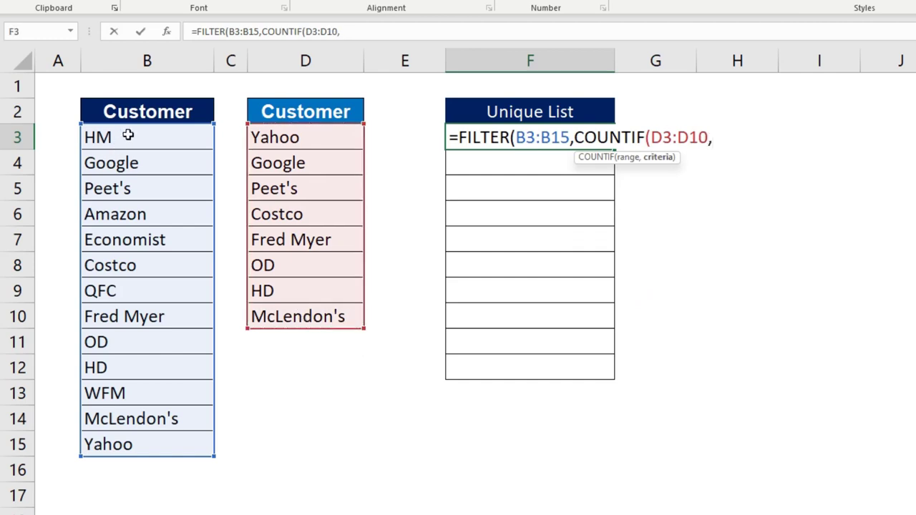
drag(127, 136, 146, 439)
text())
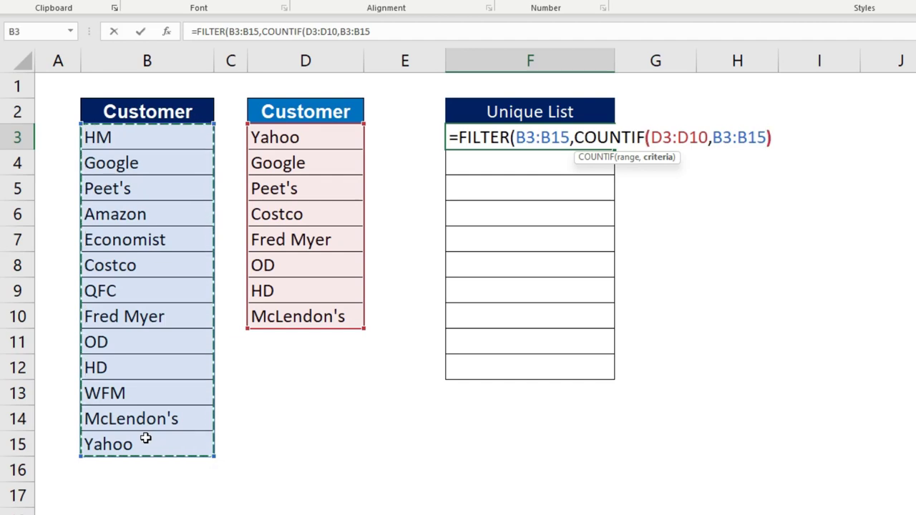
key(Return)
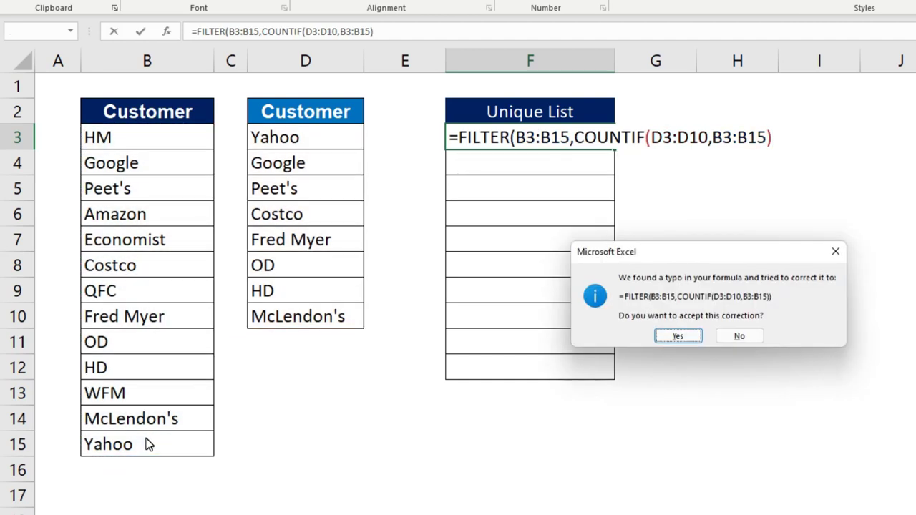
key(Return)
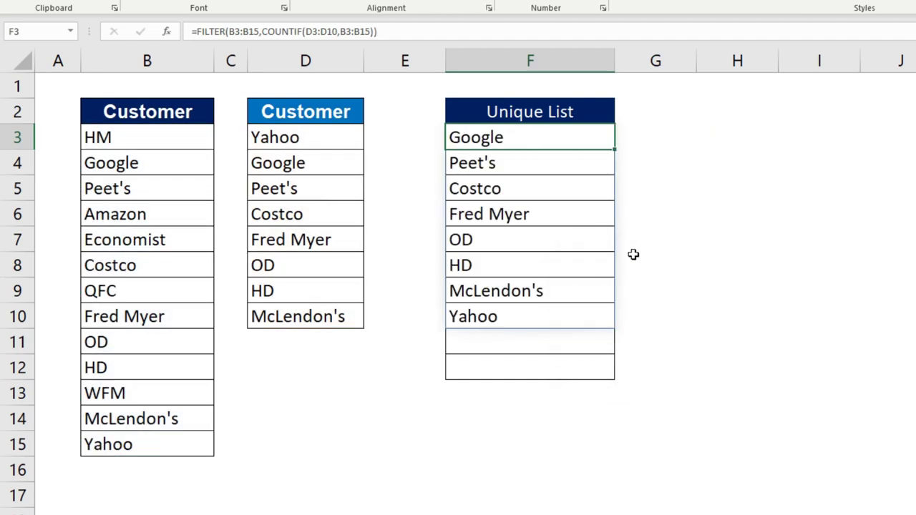
click(669, 213)
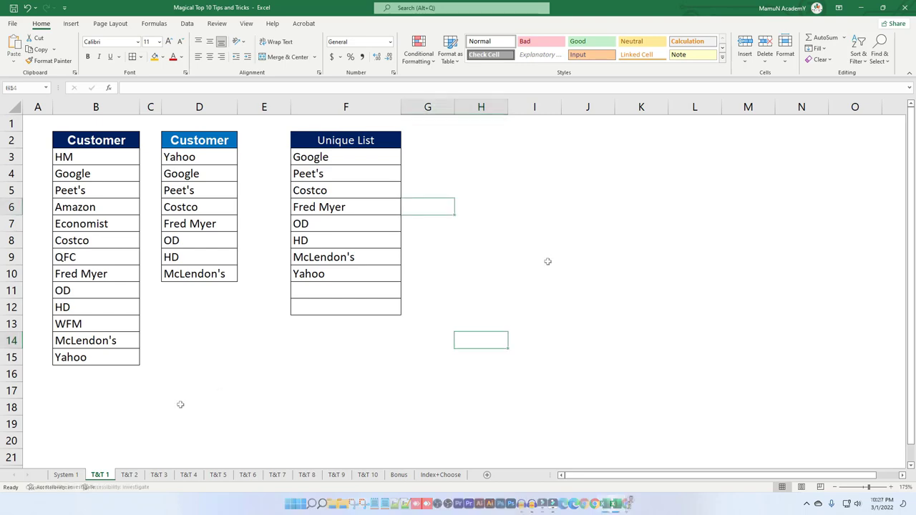
Switch to the T&T 2 sheet showing the Item/Sales table and Conditional Sum.
click(128, 475)
click(616, 247)
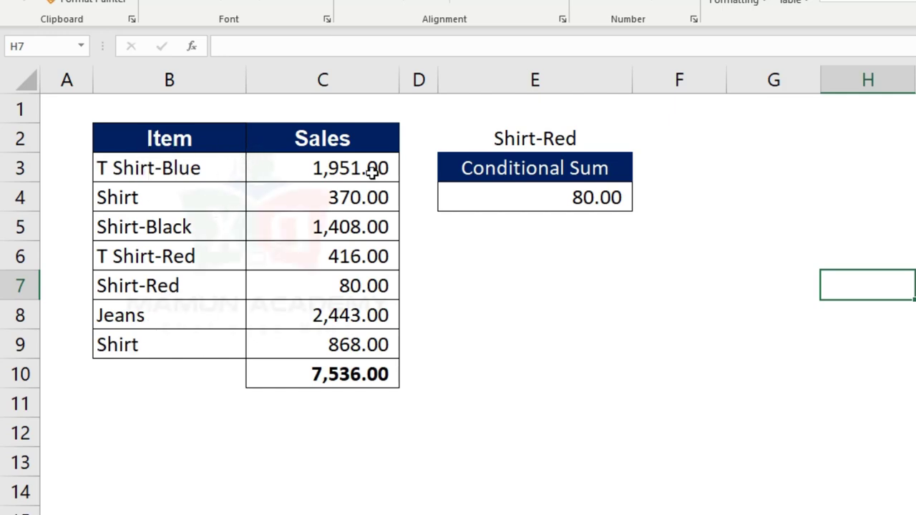
Choose Shirt-Black from the E2 item dropdown instead of Shirt-Red.
click(526, 139)
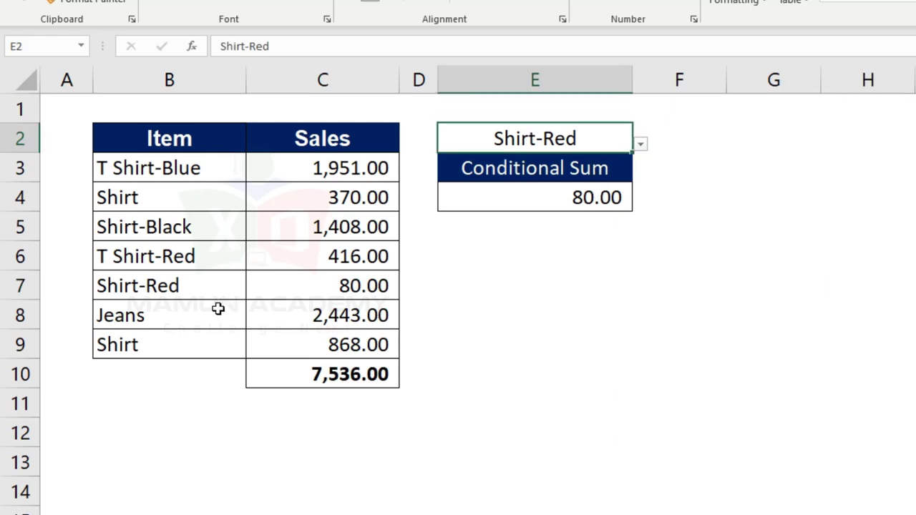
drag(201, 286, 279, 287)
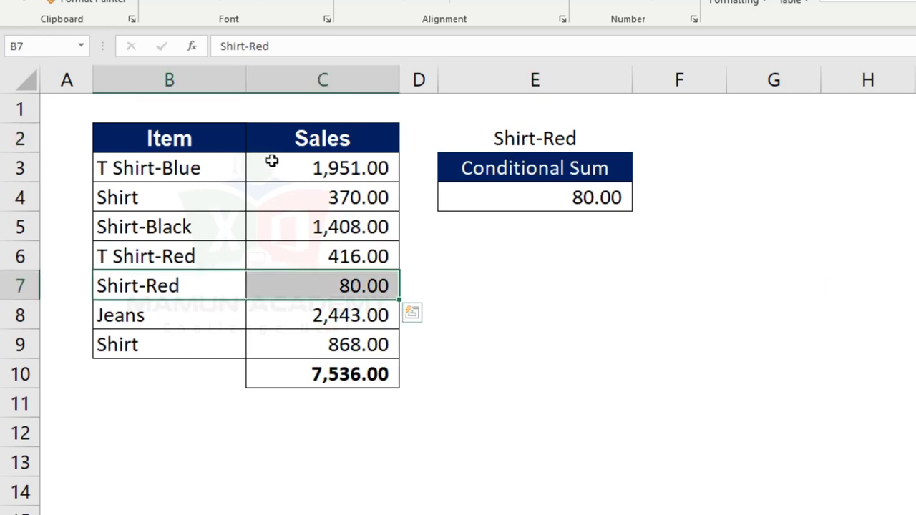
click(566, 141)
click(640, 143)
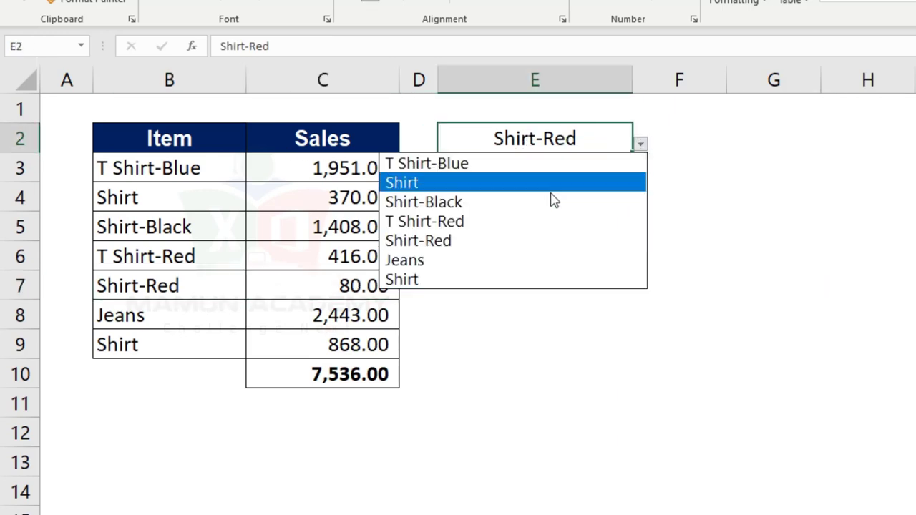
click(439, 206)
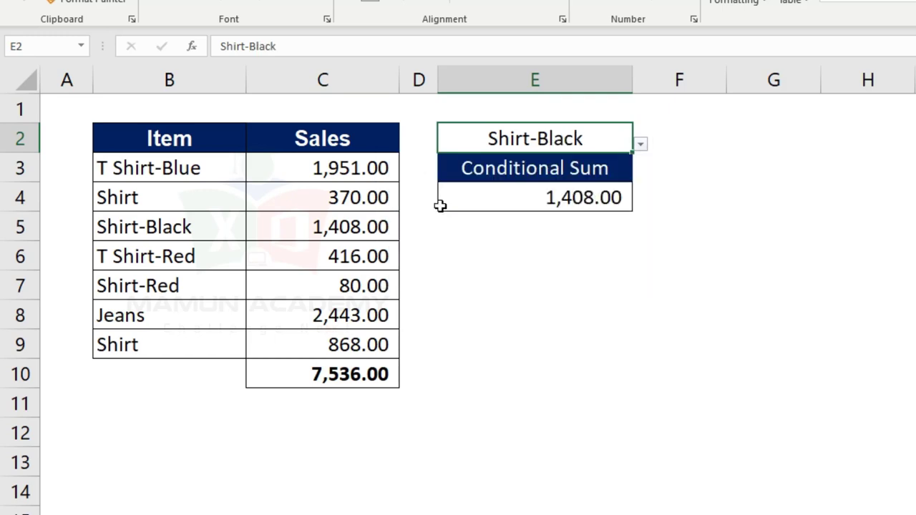
click(193, 227)
click(584, 237)
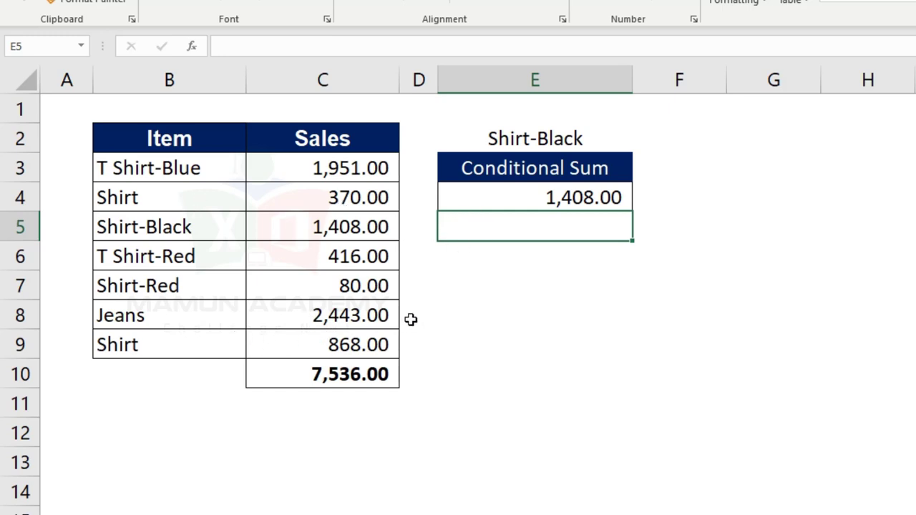
Clear the Jeans sales value in C8 and select the Conditional Sum result area.
click(357, 310)
key(Delete)
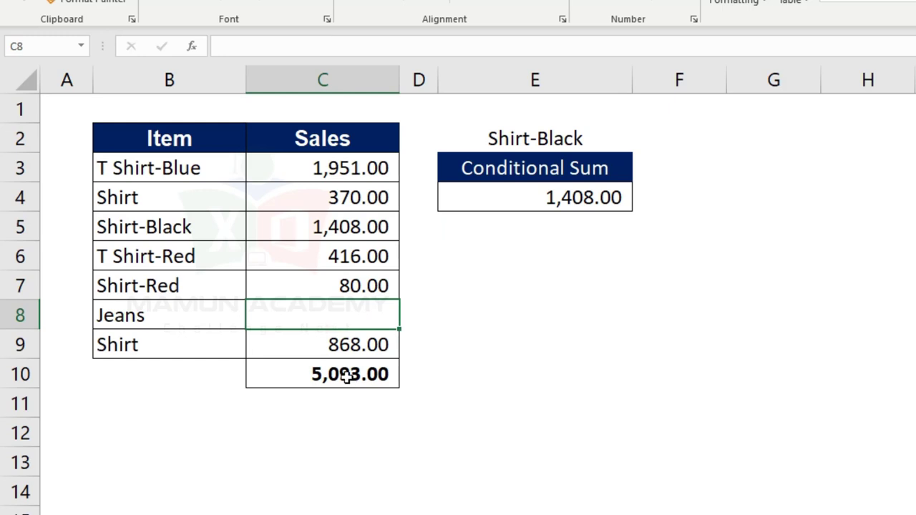
click(484, 252)
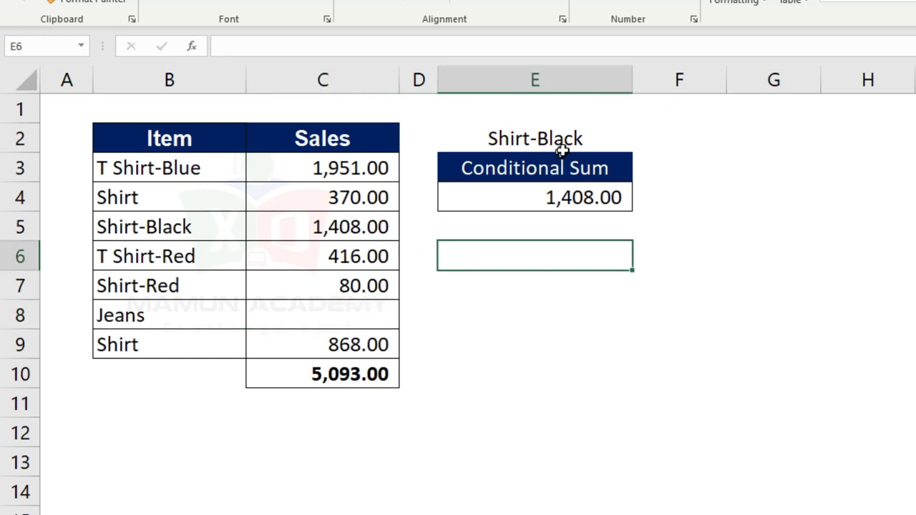
drag(662, 198, 581, 212)
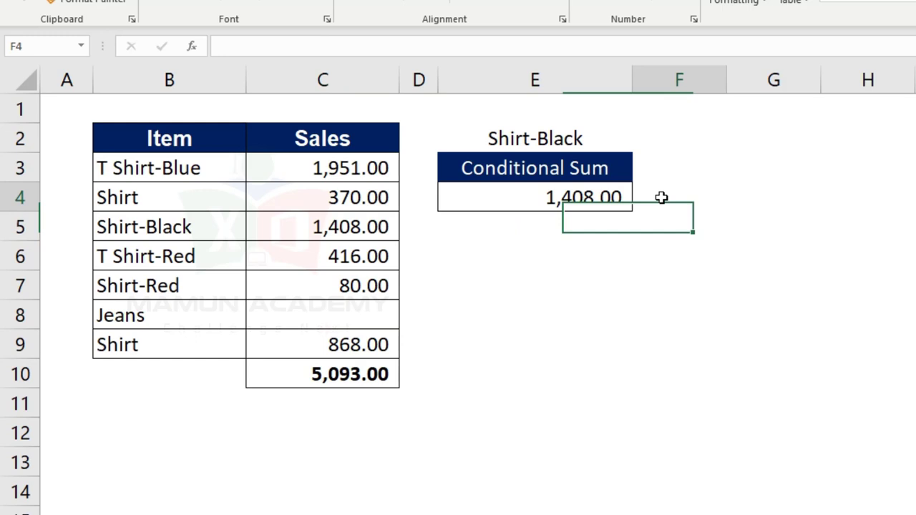
Enter =SUMIF(B3:B9,E2,C3:C9) in E4, returning 1,408.00 for Shirt-Black.
click(581, 202)
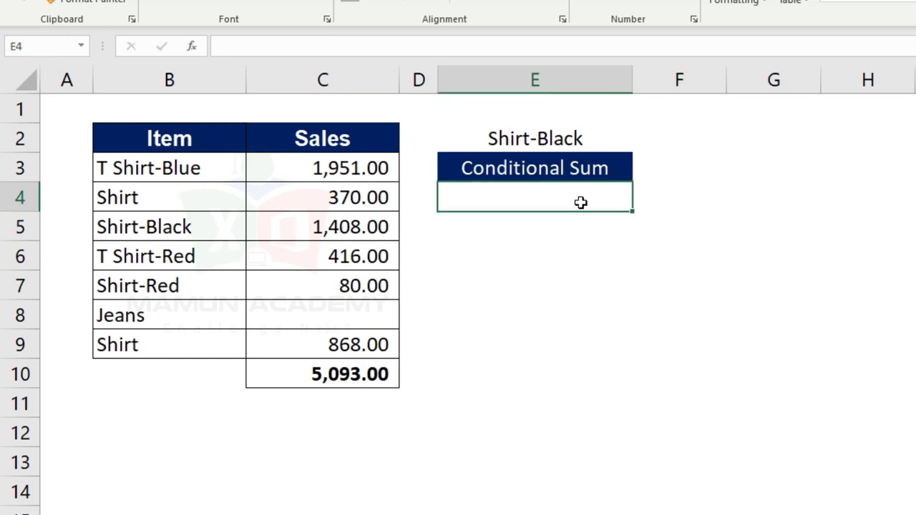
text(=s)
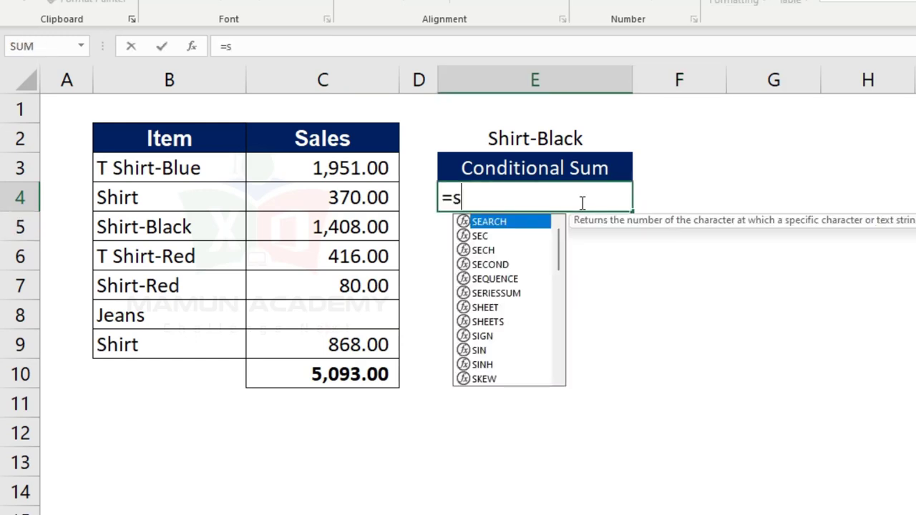
text(umif)
key(Tab)
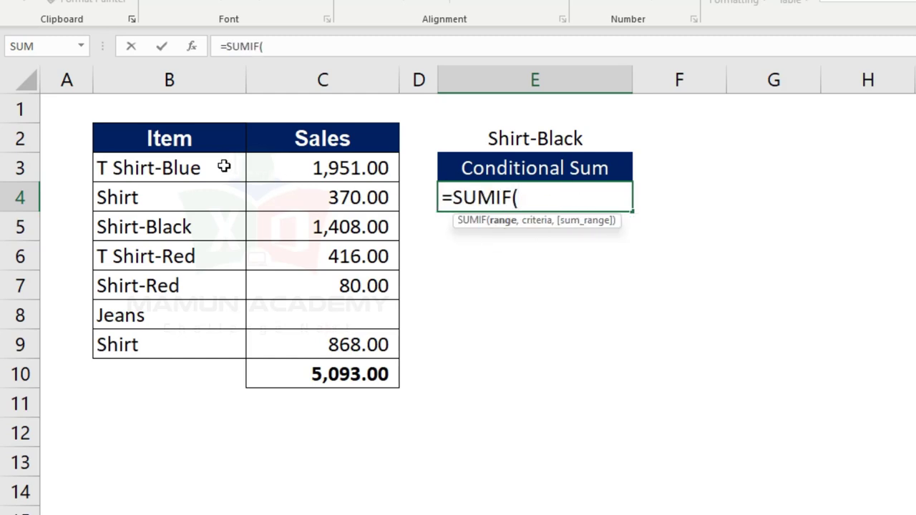
drag(225, 166, 213, 339)
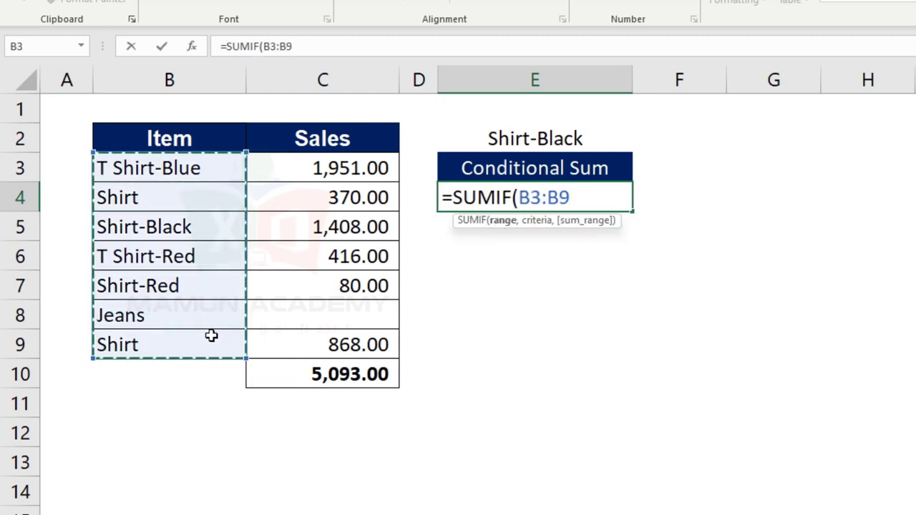
text(,)
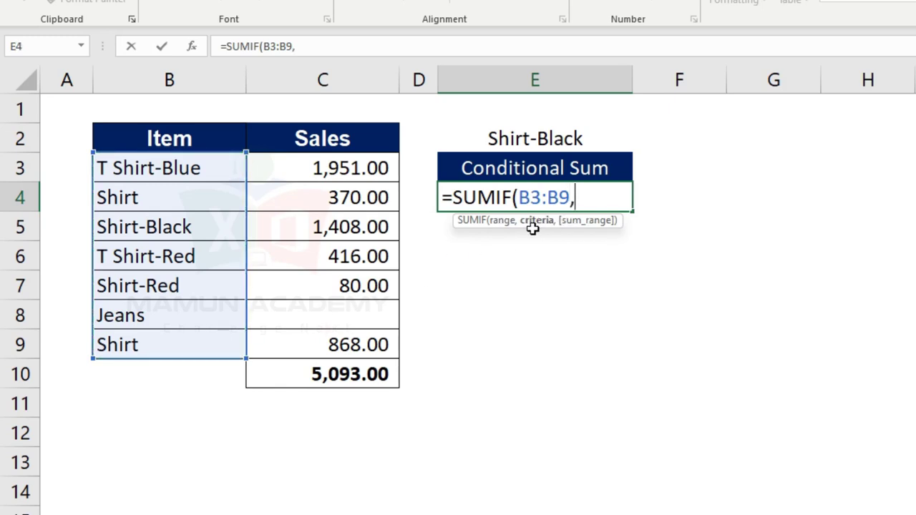
click(542, 139)
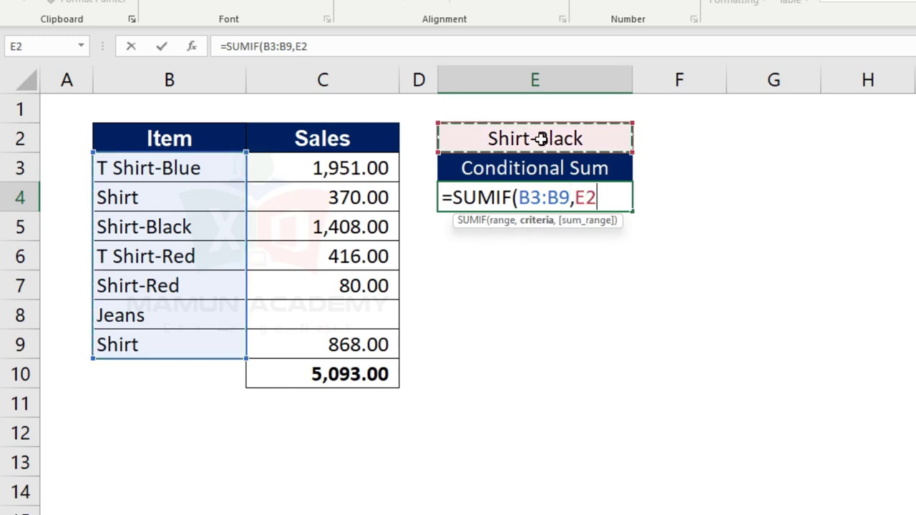
text(,)
drag(373, 168, 357, 342)
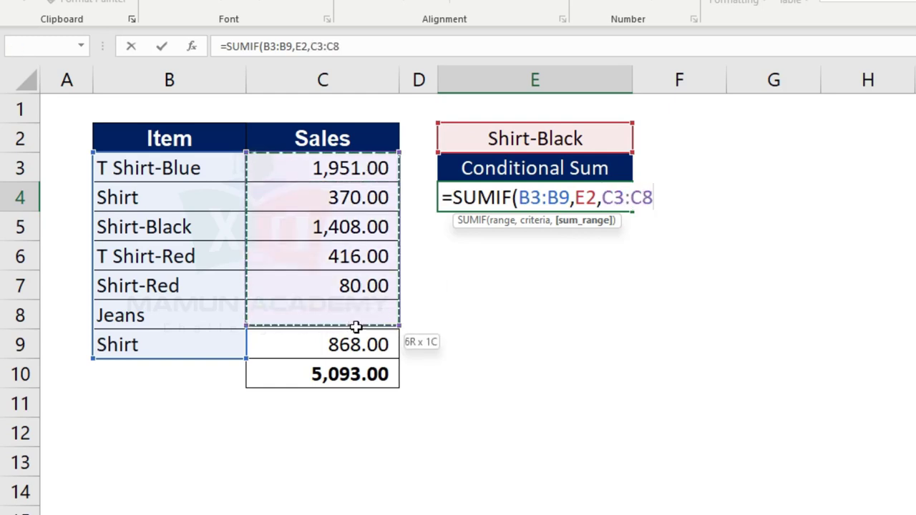
key(Return)
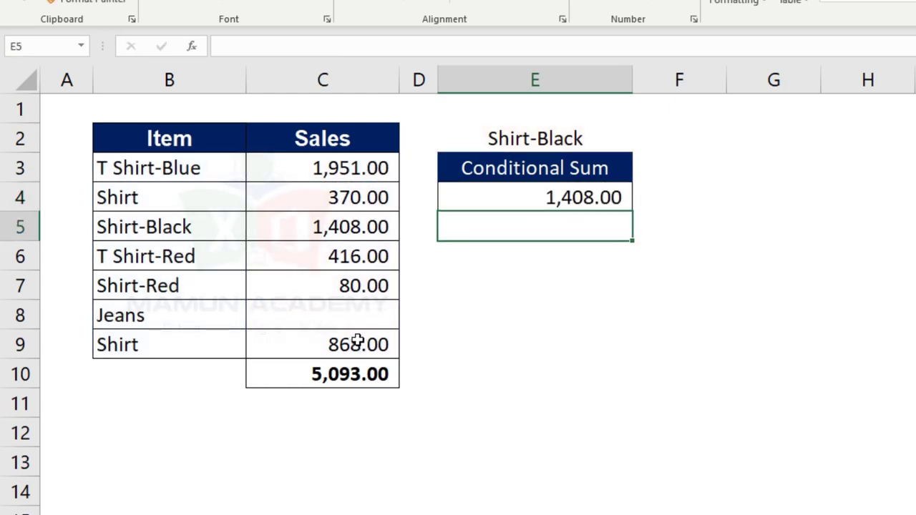
click(575, 196)
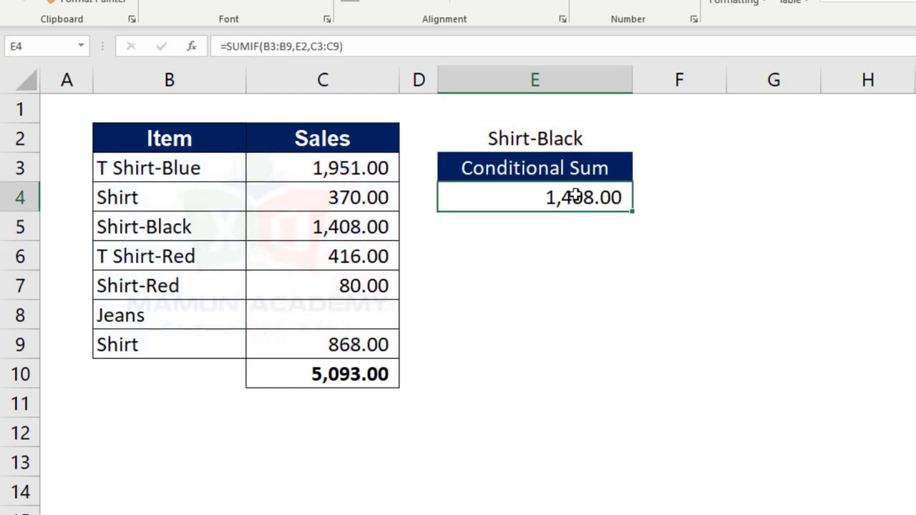
Replace the E2 criterion in E4's SUMIF with "*shirt*", giving 5,093.00.
click(558, 137)
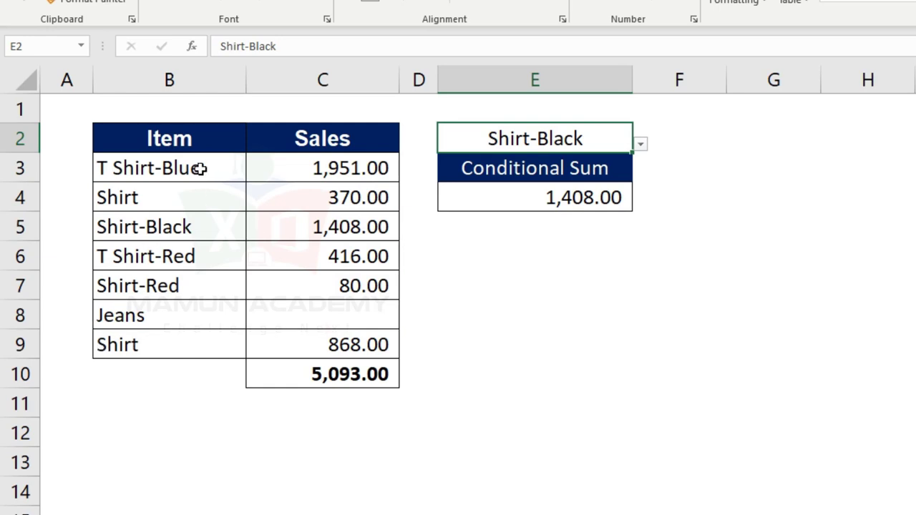
drag(200, 169, 192, 348)
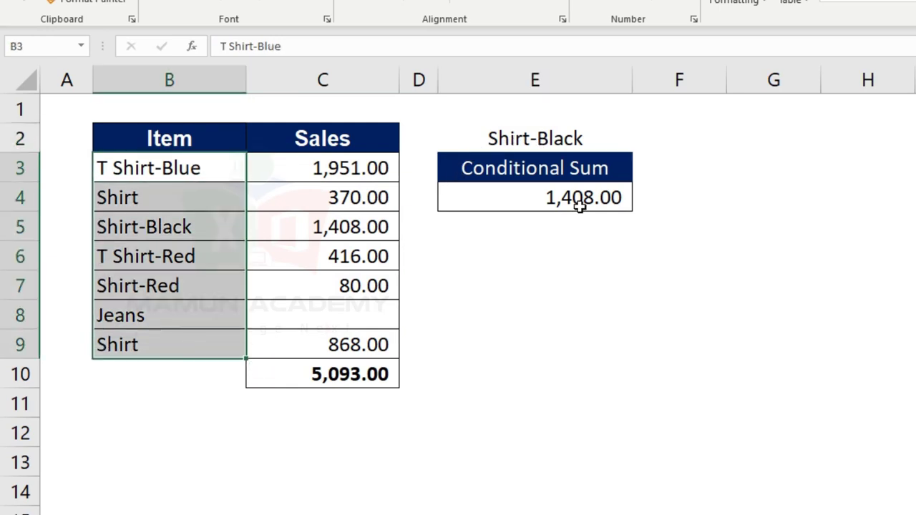
click(548, 136)
click(562, 195)
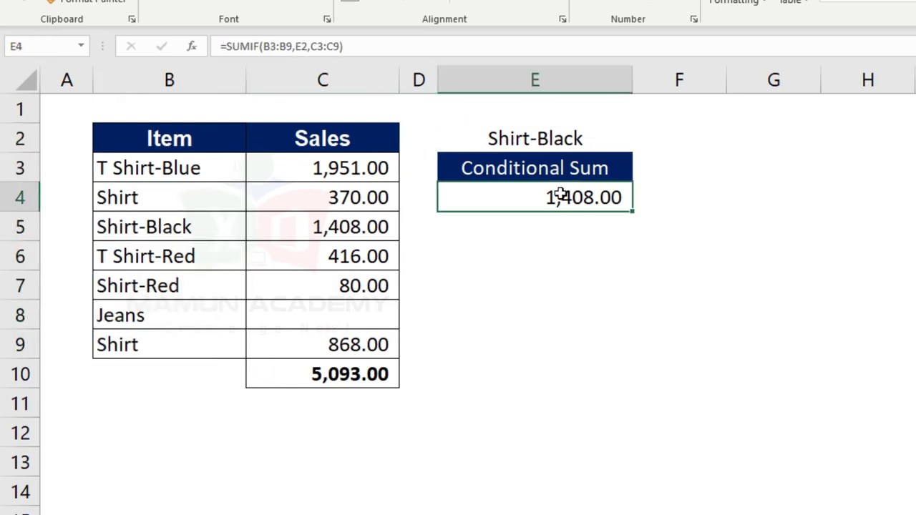
double_click(560, 198)
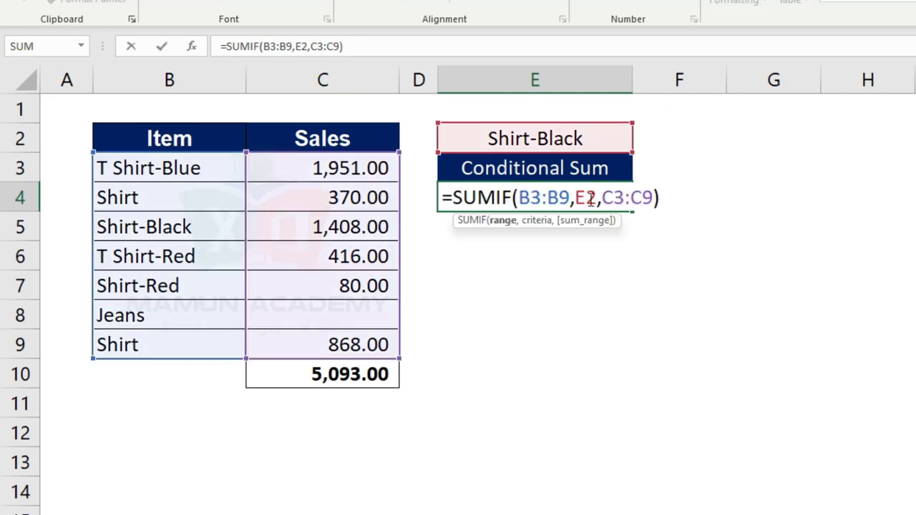
drag(597, 198, 574, 197)
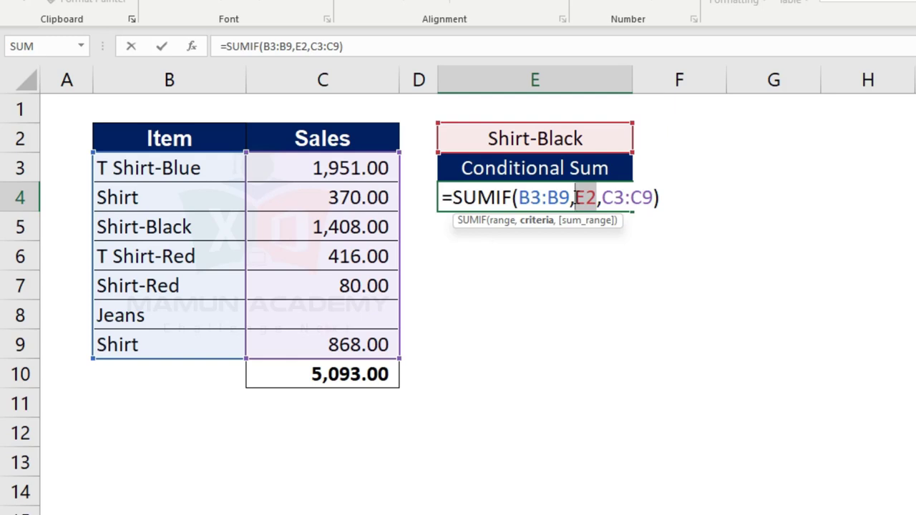
text(")
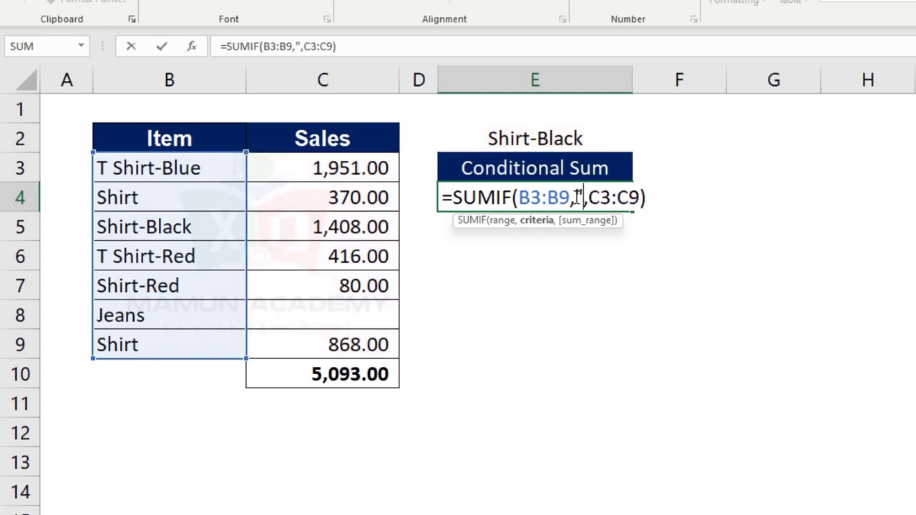
text(*s)
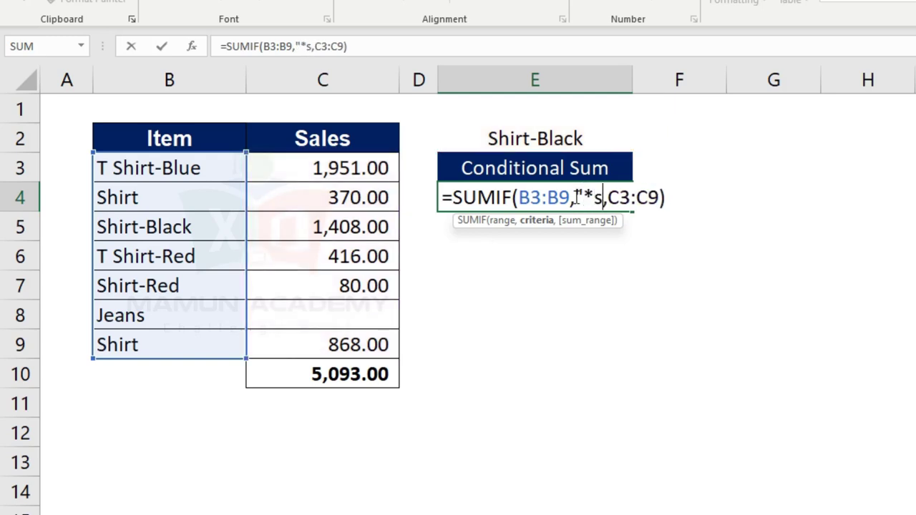
text(hirt)
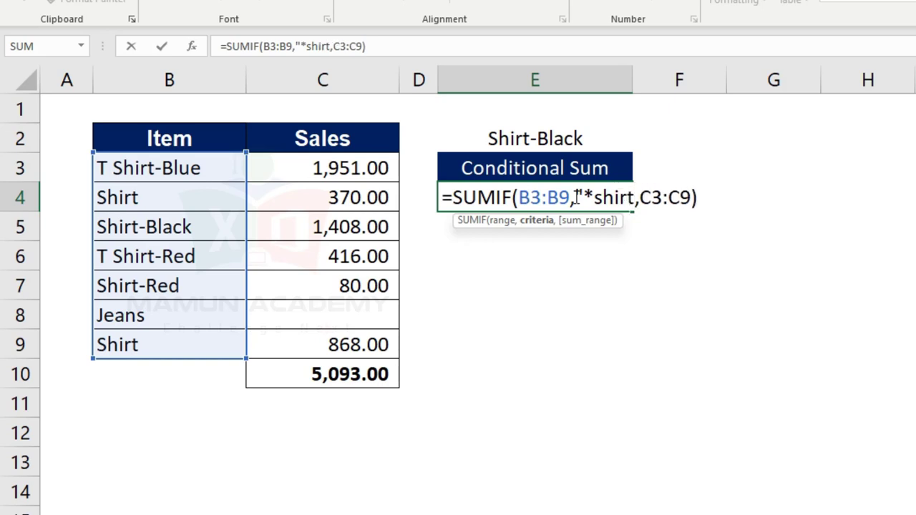
text(*")
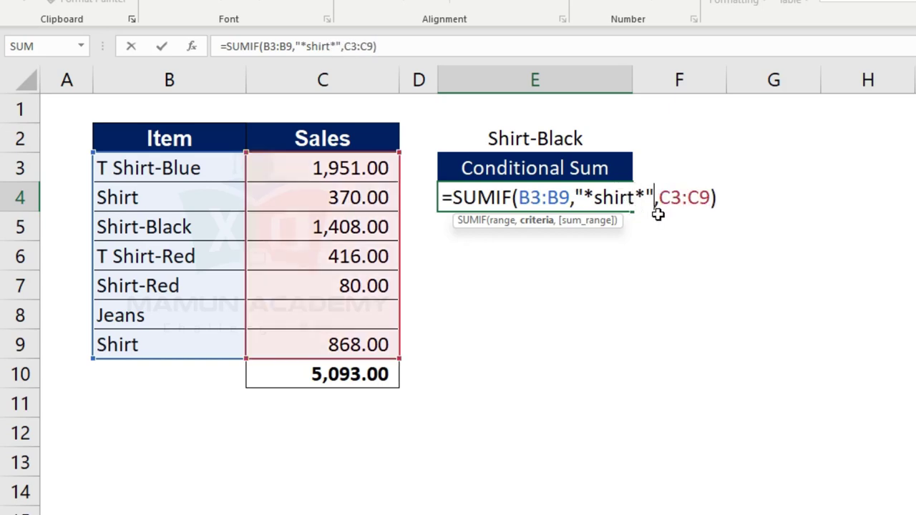
double_click(589, 195)
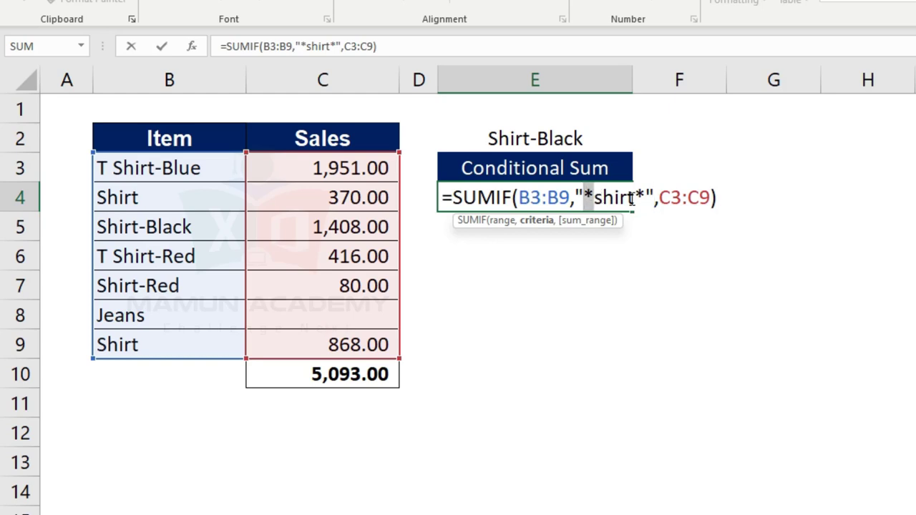
drag(632, 200, 647, 200)
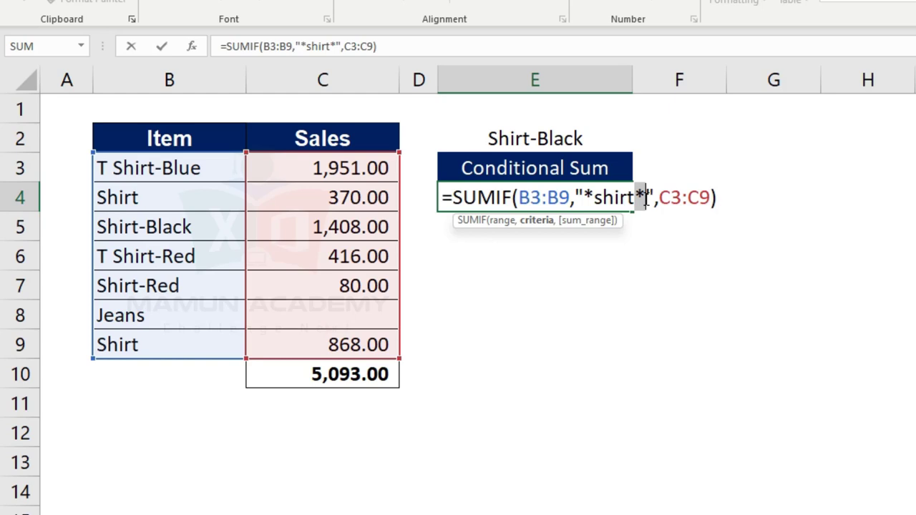
key(ctrl+Return)
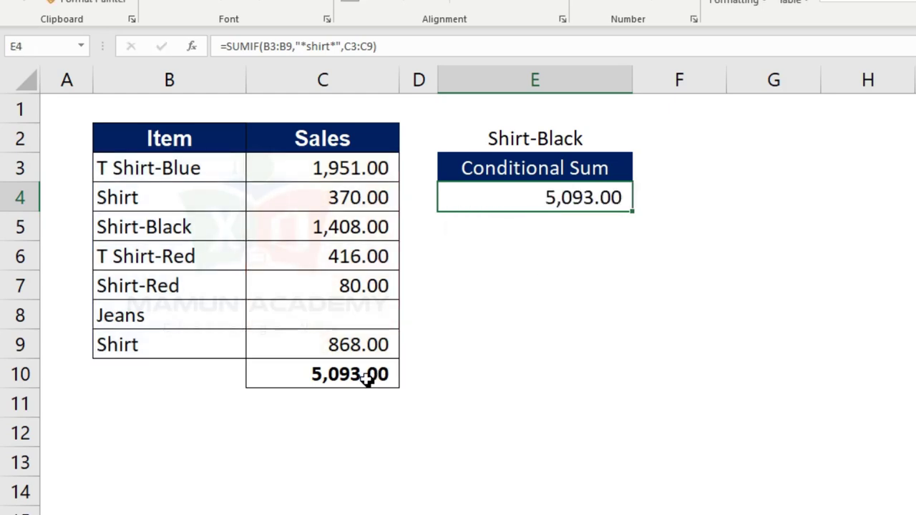
Enter Jeans sales of 54564 in C8 and T Shirt-Blue sales of 5456 in C3.
click(367, 312)
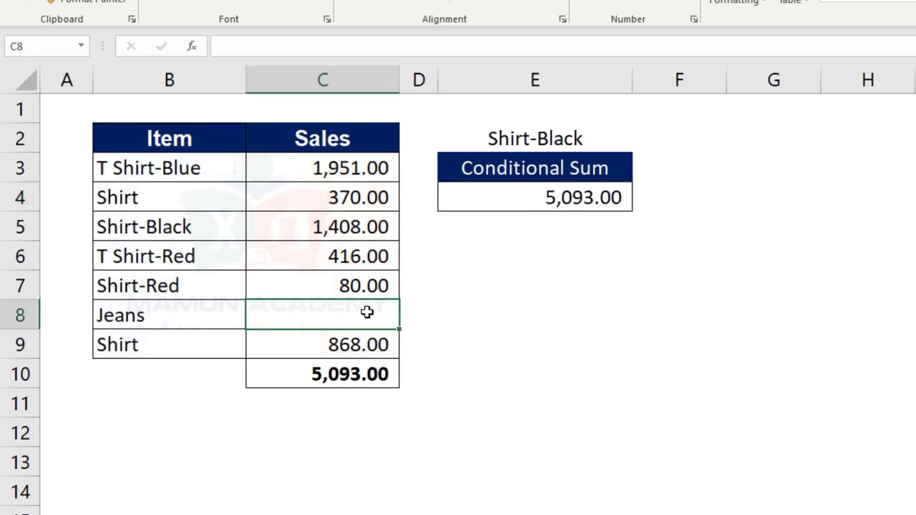
text(54564)
click(547, 313)
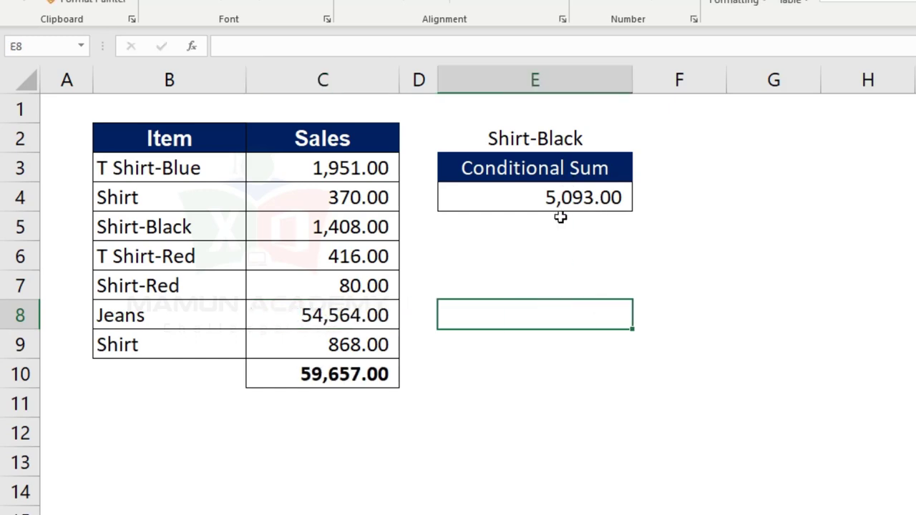
click(369, 158)
text(5456)
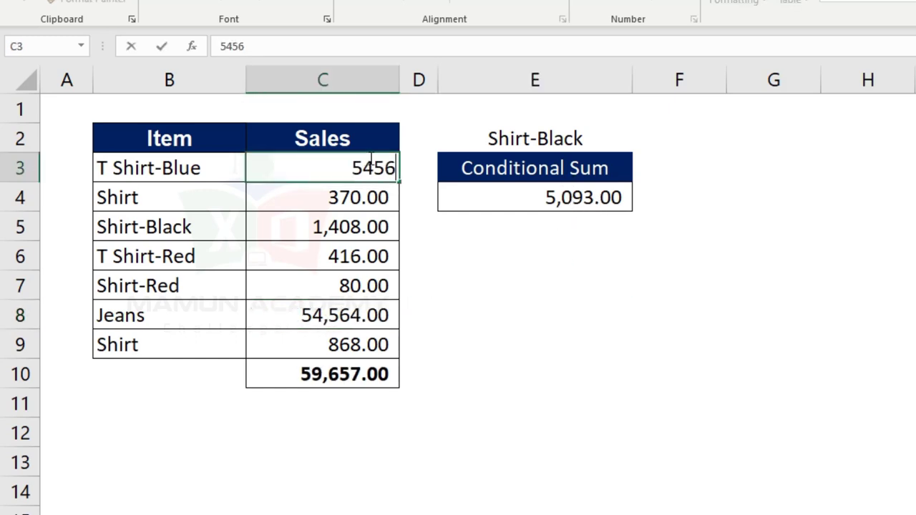
click(519, 286)
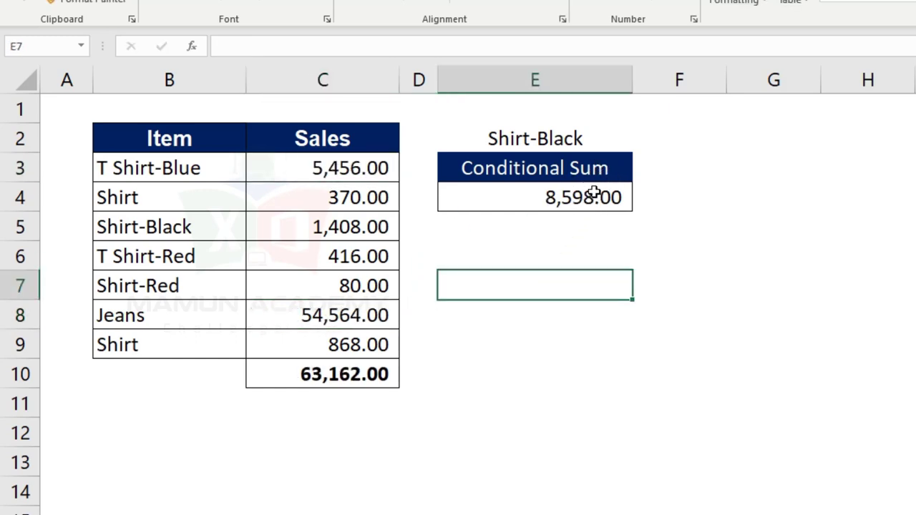
Clear the Shirt-Black label in E2 and check the Conditional Sum of 8,598.00.
click(577, 138)
key(Delete)
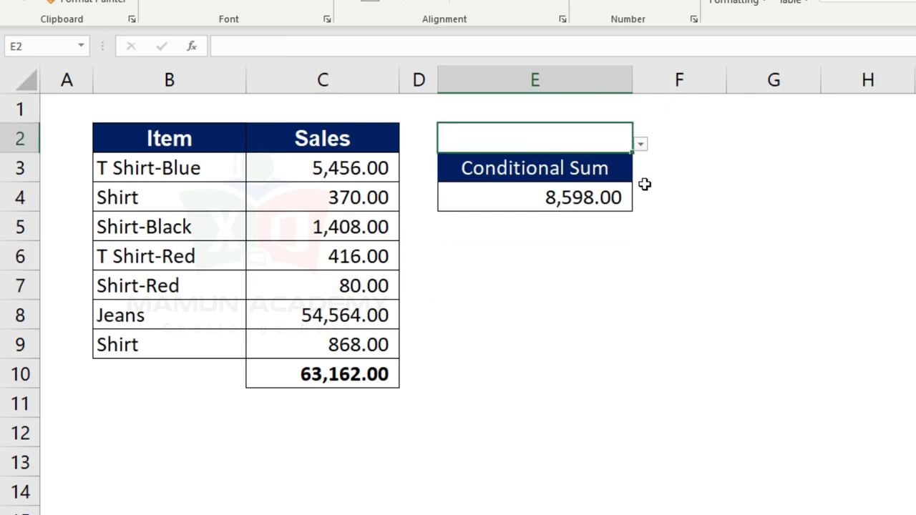
click(616, 194)
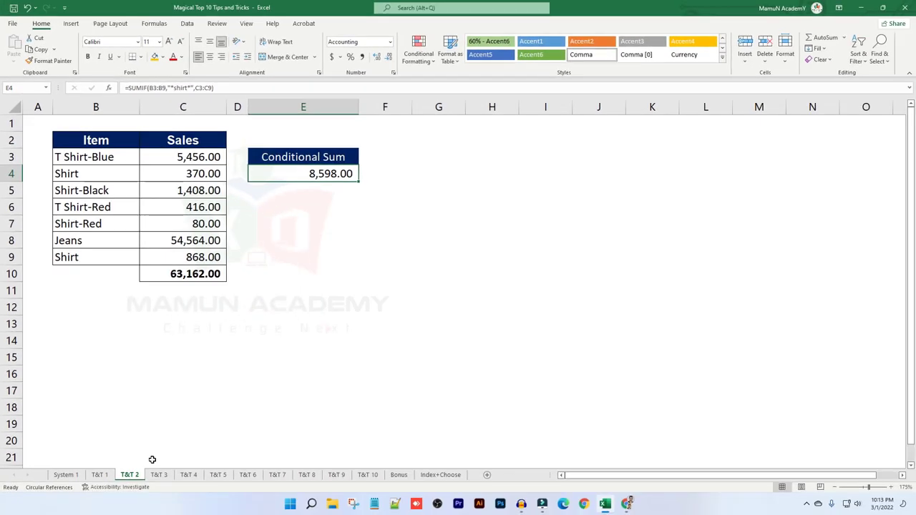
Open T&T 3, compare its Customer names with T&T 1's lists, and select column B.
click(159, 475)
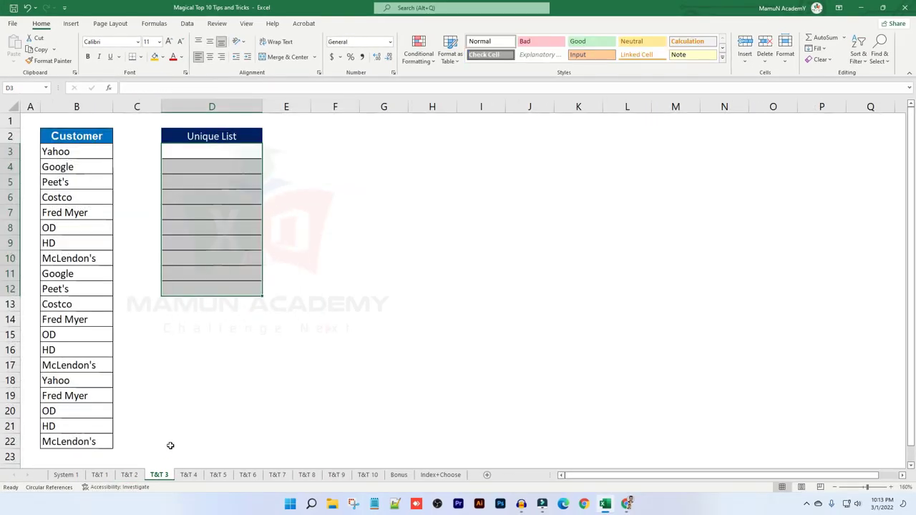
click(243, 150)
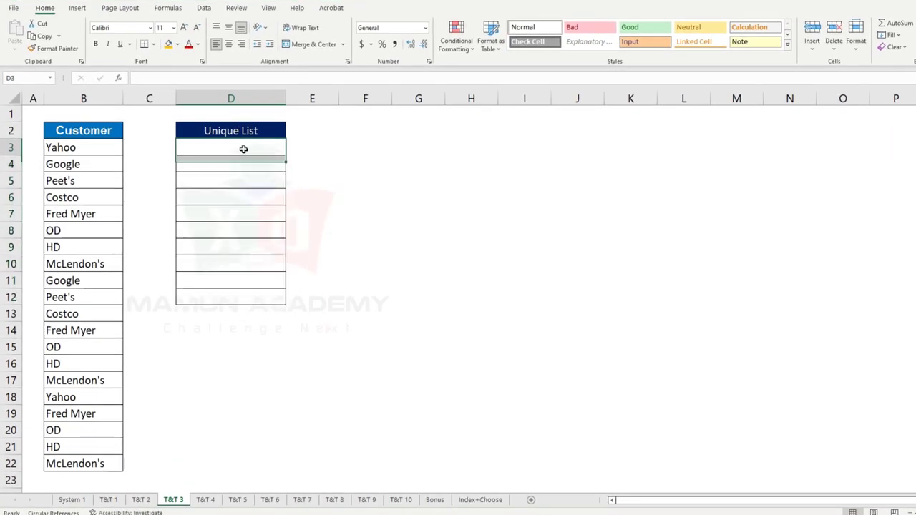
drag(85, 150, 93, 464)
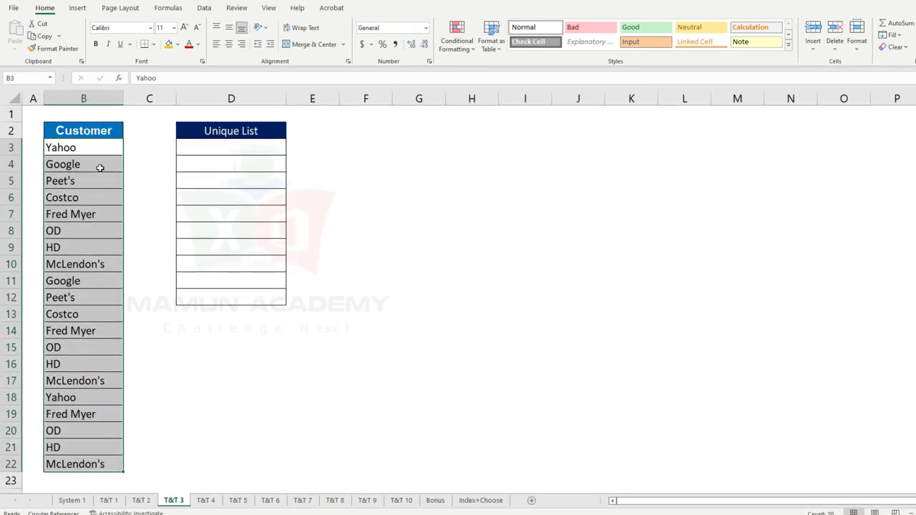
click(109, 500)
mouse_move(114, 151)
mouse_down()
mouse_move(200, 392)
mouse_move(224, 416)
mouse_up()
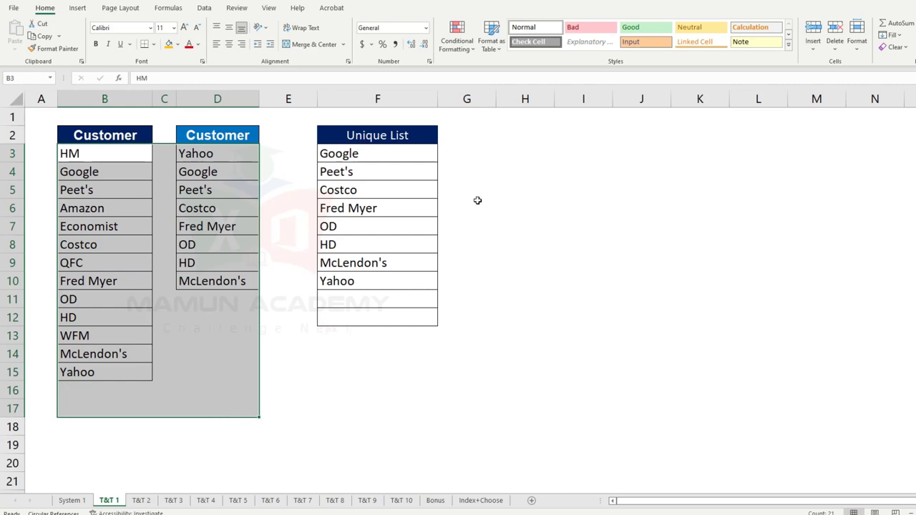
click(175, 500)
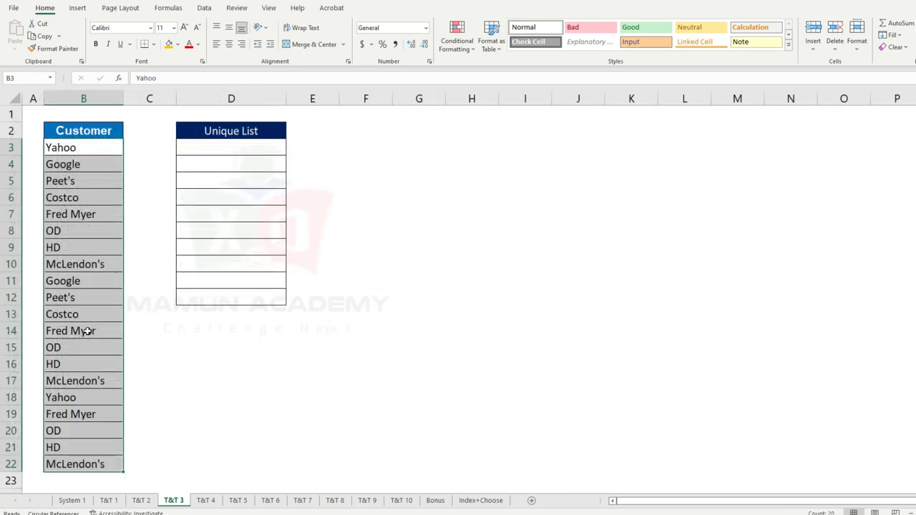
click(84, 98)
Enter =UNIQUE(B3:B22) in D3 to spill the eight distinct customers.
click(203, 8)
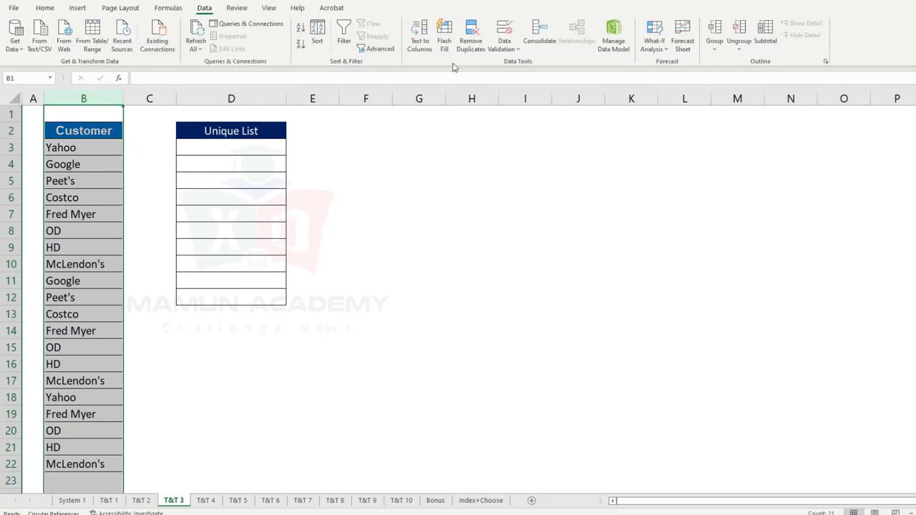
click(93, 133)
click(229, 145)
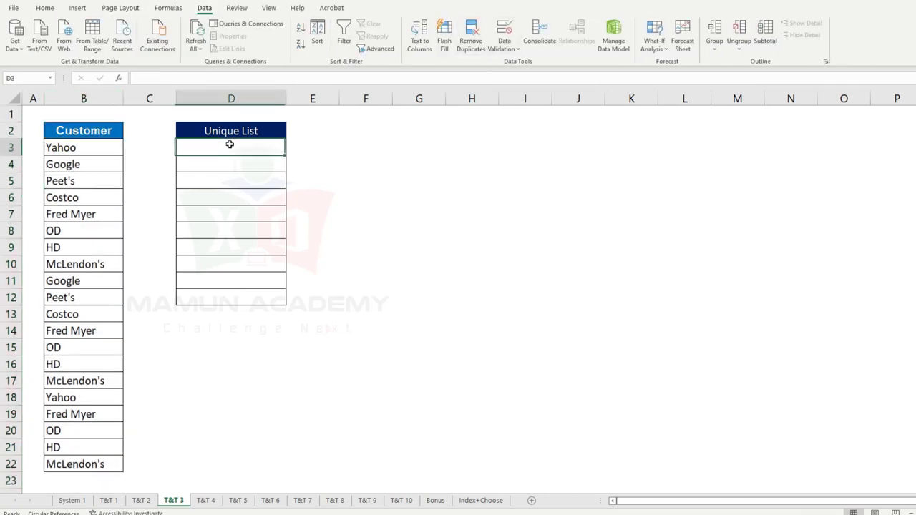
text(=u)
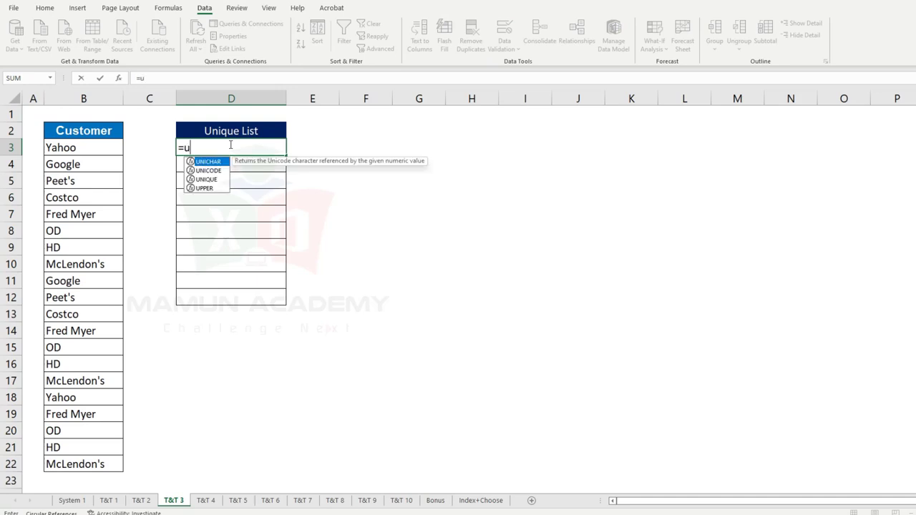
text(n)
key(Down)
key(Down)
key(Tab)
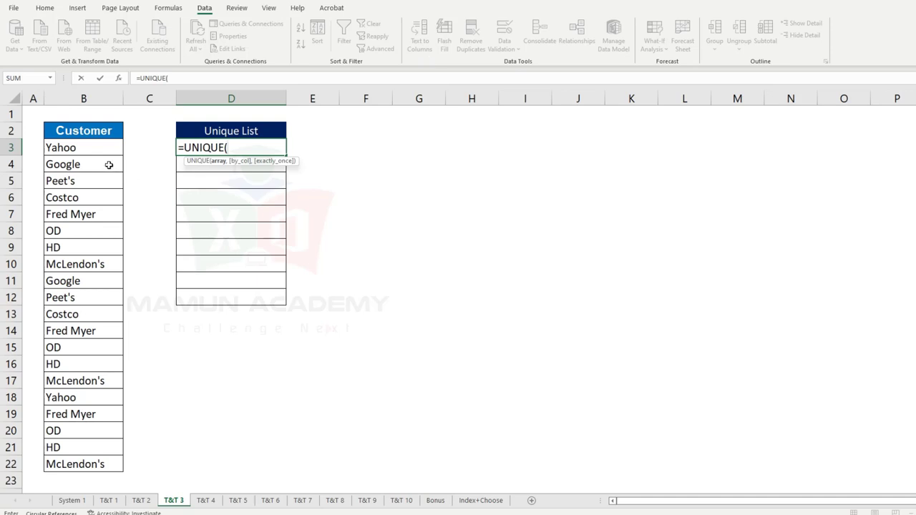
drag(103, 148, 88, 456)
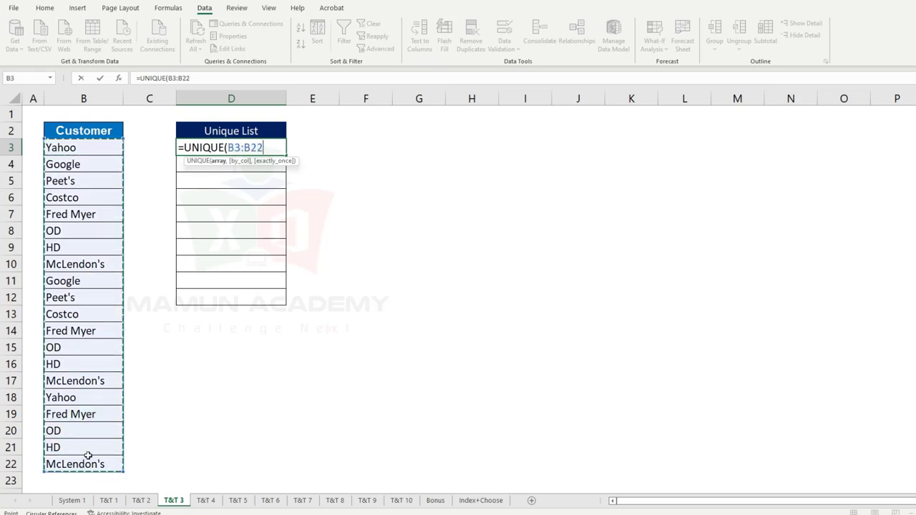
key(ctrl+Return)
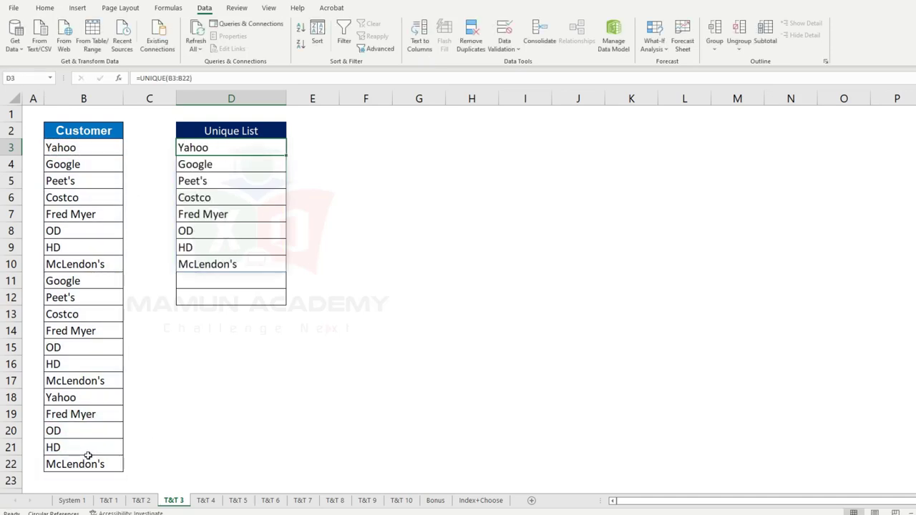
Move the active cell to F3 and switch to the T&T 4 sheet.
click(329, 181)
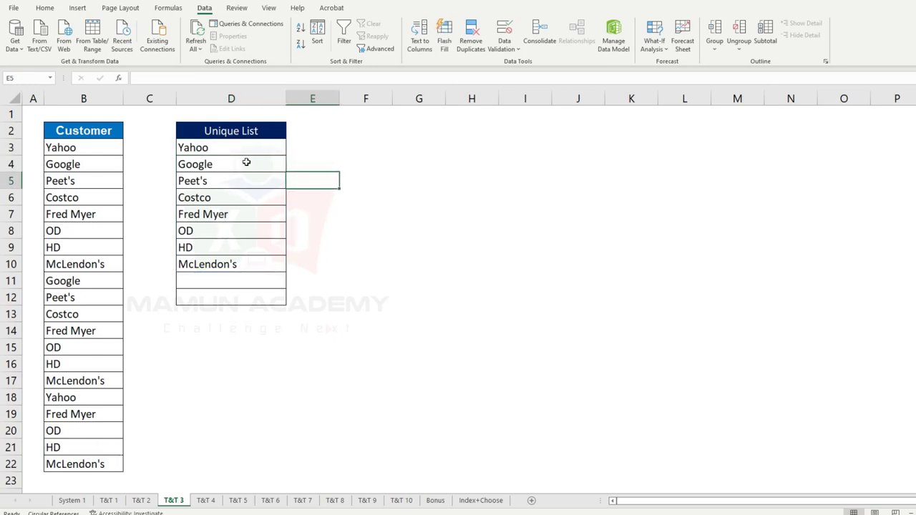
key(Right)
key(Up)
key(Up)
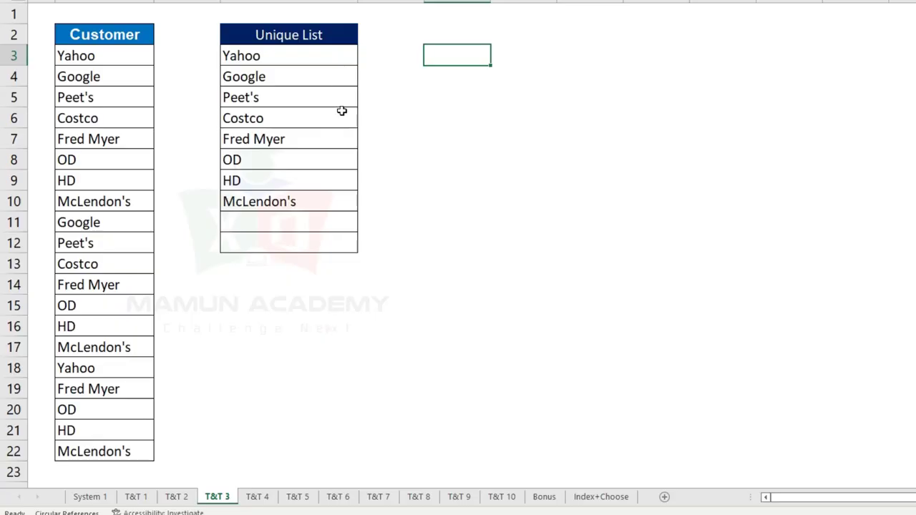
click(259, 496)
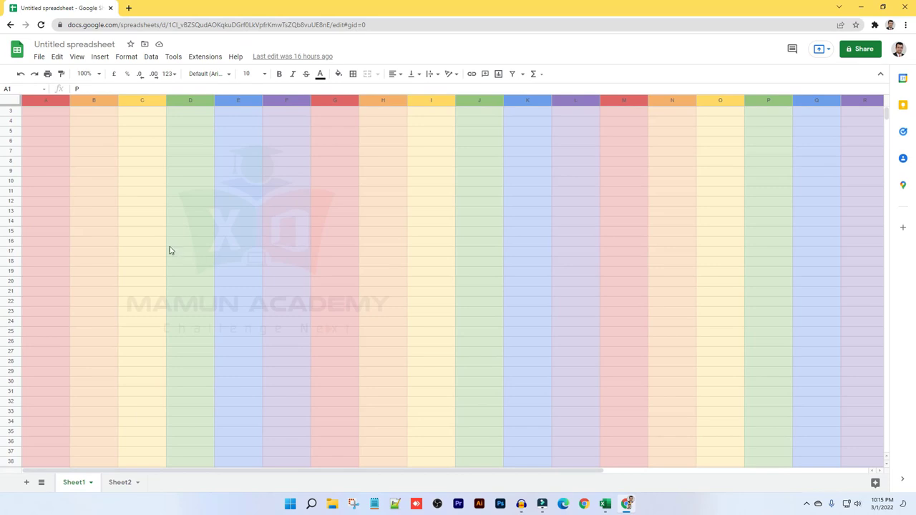
On Sheet2, enter the letters P, R, I, D, E into cells A1 through E1.
click(123, 485)
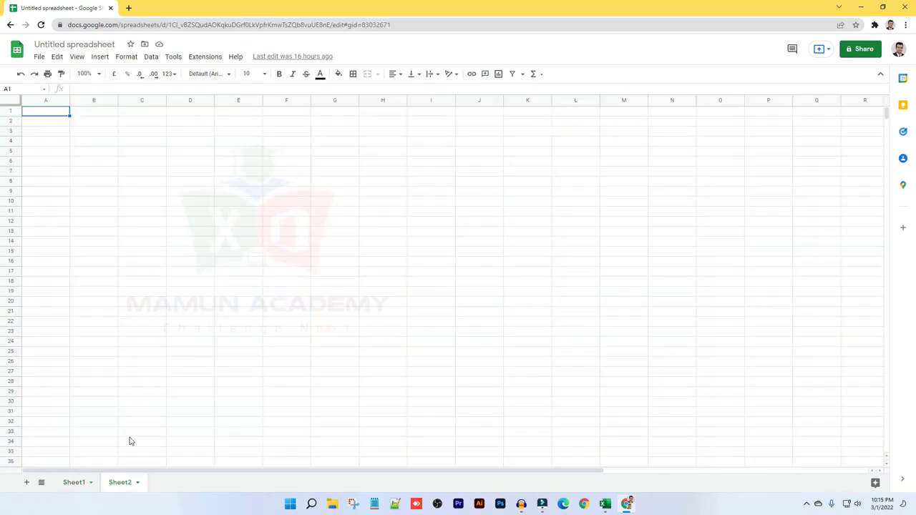
click(45, 75)
text(P)
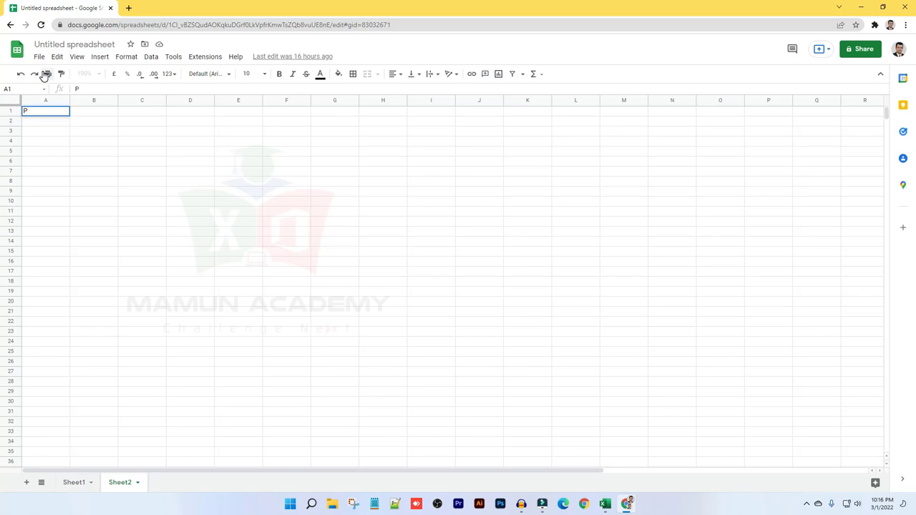
key(Tab)
text(R)
key(Tab)
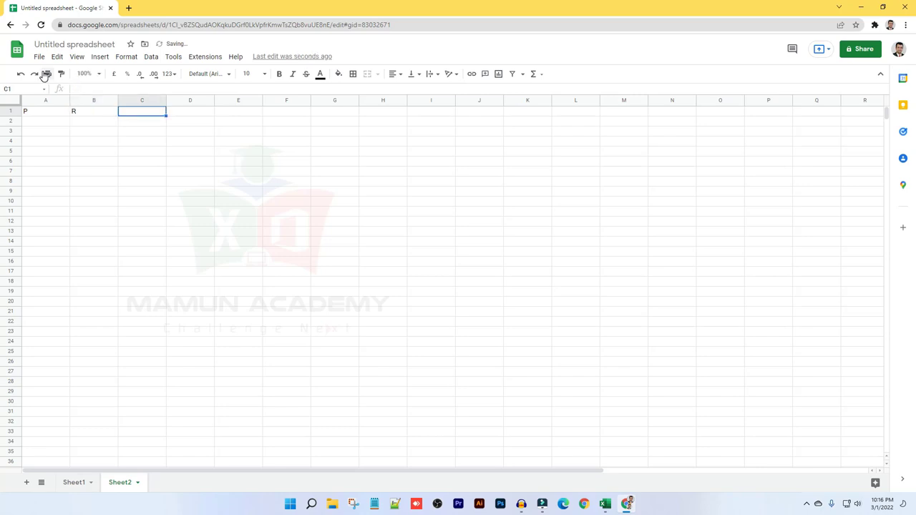
text(I)
key(Tab)
text(D)
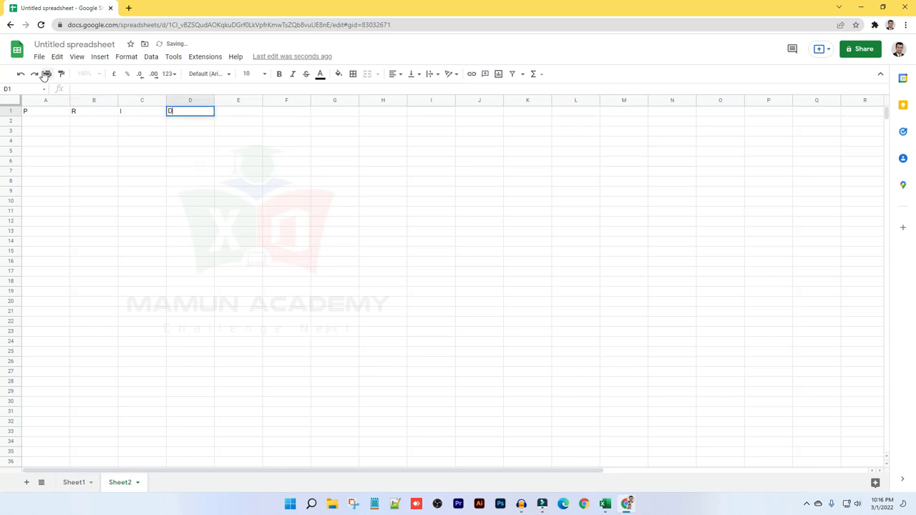
key(Tab)
text(E)
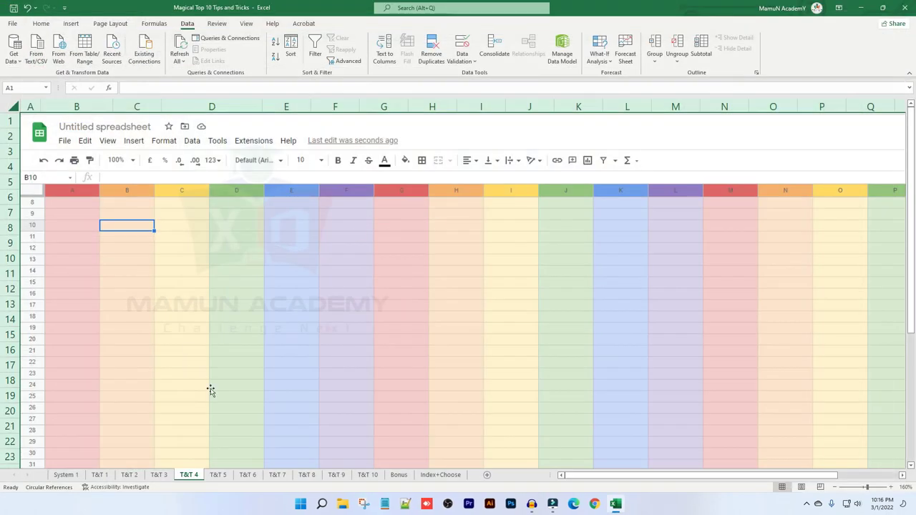
Switch to the T&T 5 sheet and look over the raw Sales figures in B3:B12.
click(222, 475)
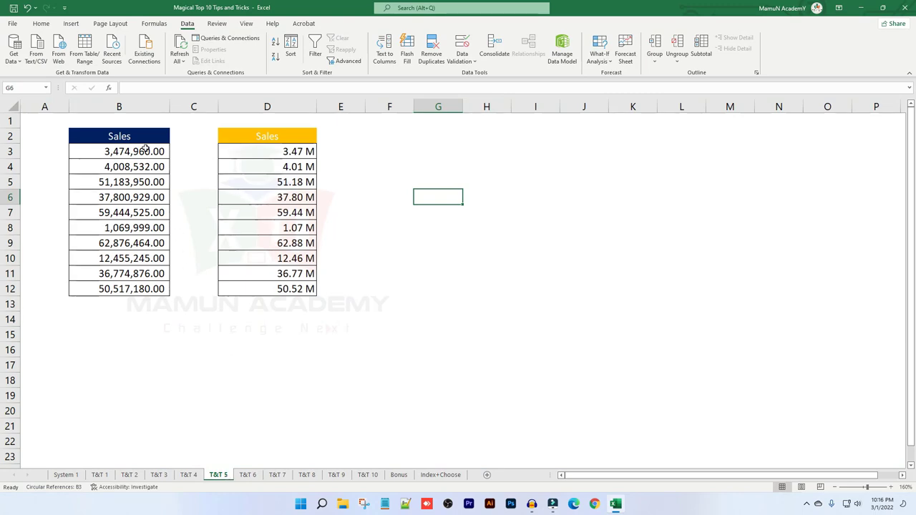
drag(145, 149, 127, 289)
click(119, 350)
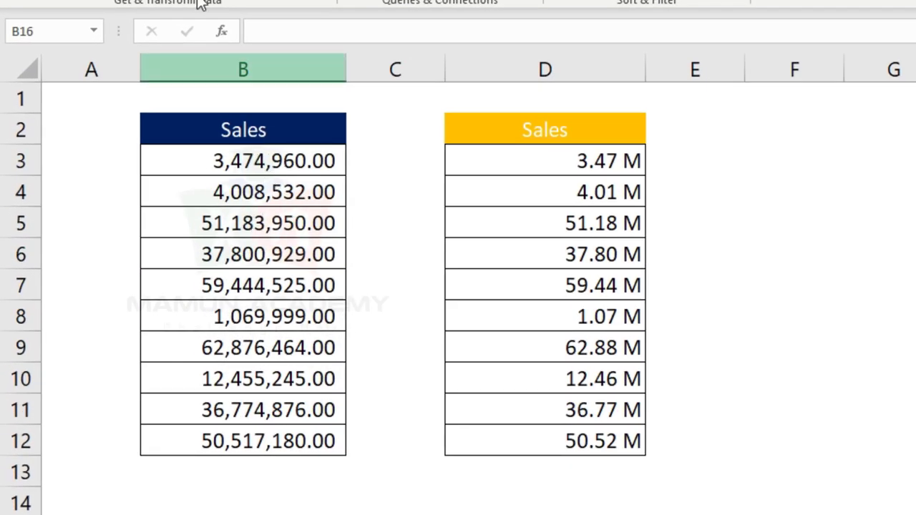
scroll(202, 4, up, 4)
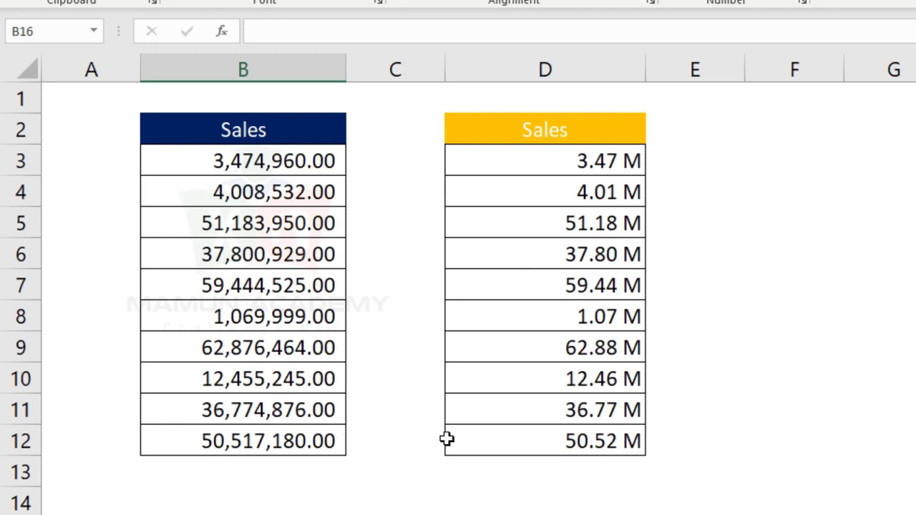
Compare the millions-formatted values in D3:D12, such as 3.47 M, with the raw B3:B12 figures.
drag(694, 150, 605, 444)
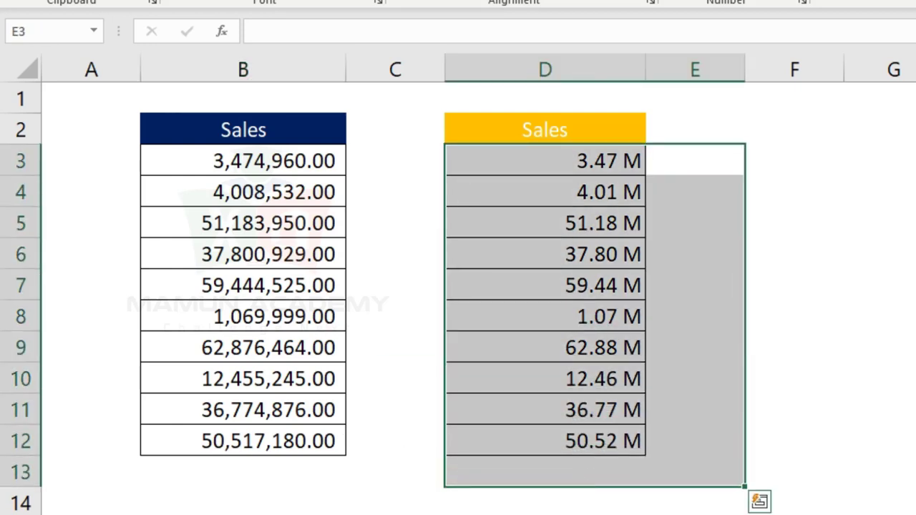
click(538, 485)
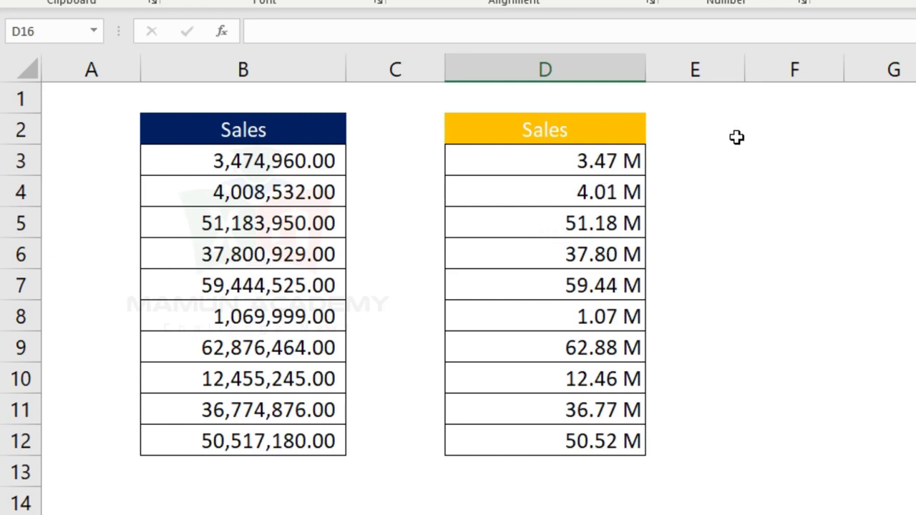
click(684, 164)
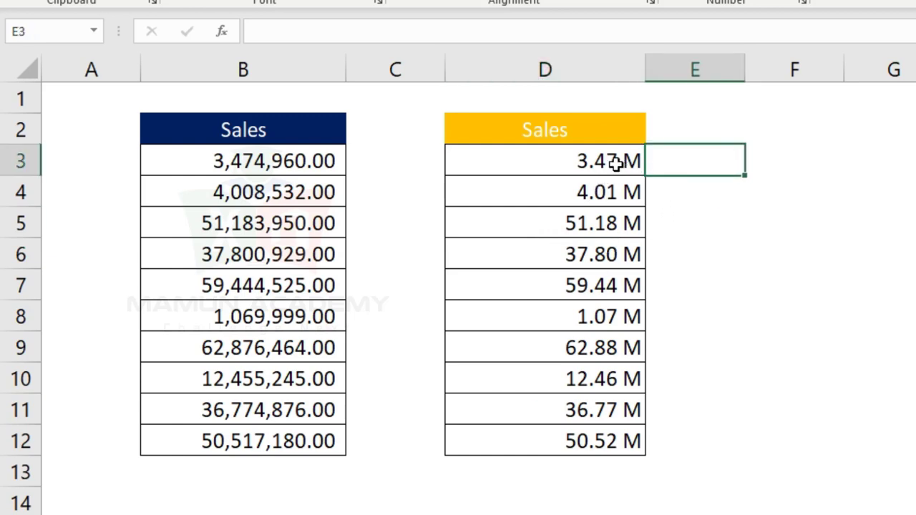
drag(614, 162, 579, 431)
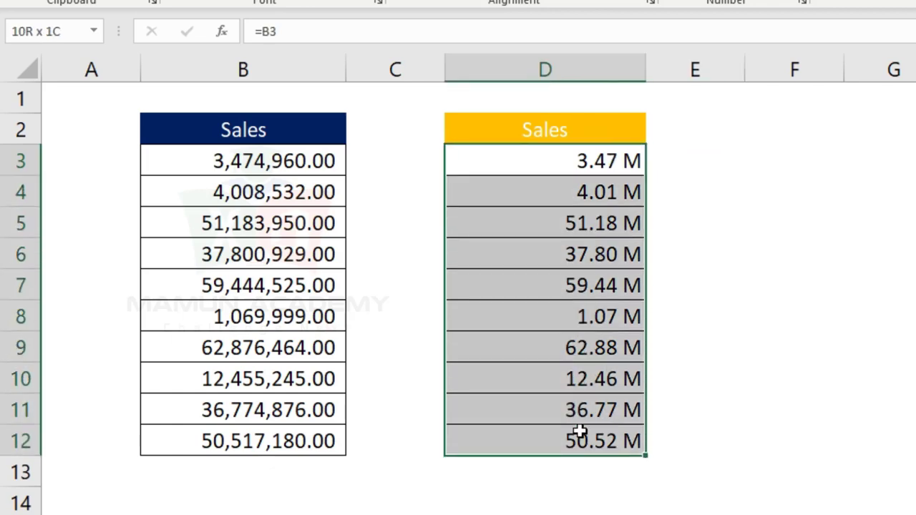
drag(239, 158, 236, 440)
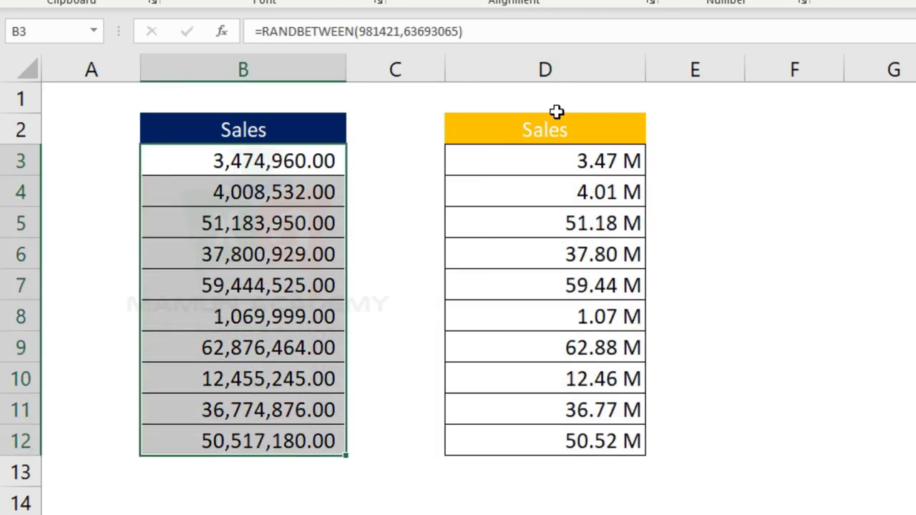
drag(541, 160, 544, 437)
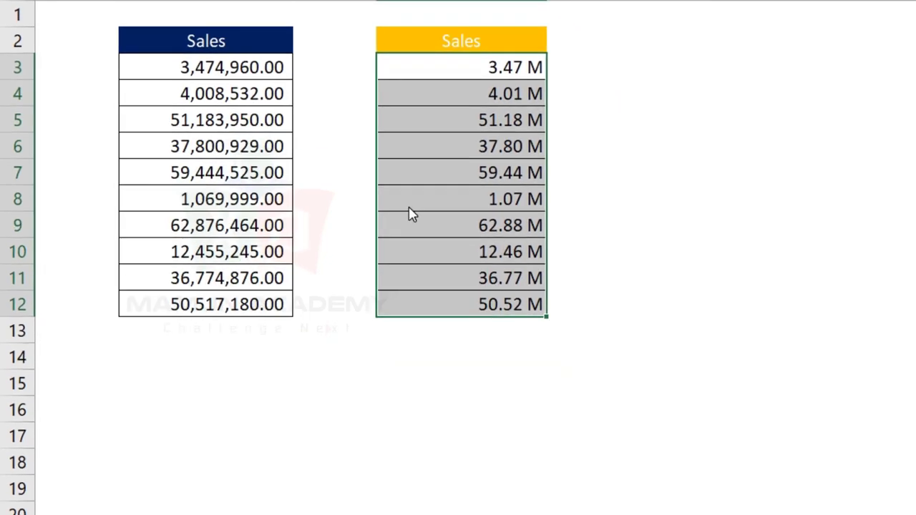
Copy the custom format code #.00,, "M" from D3:D12's Format Cells dialog into cell E3.
key(ctrl+1)
drag(506, 217, 456, 207)
key(ctrl+c)
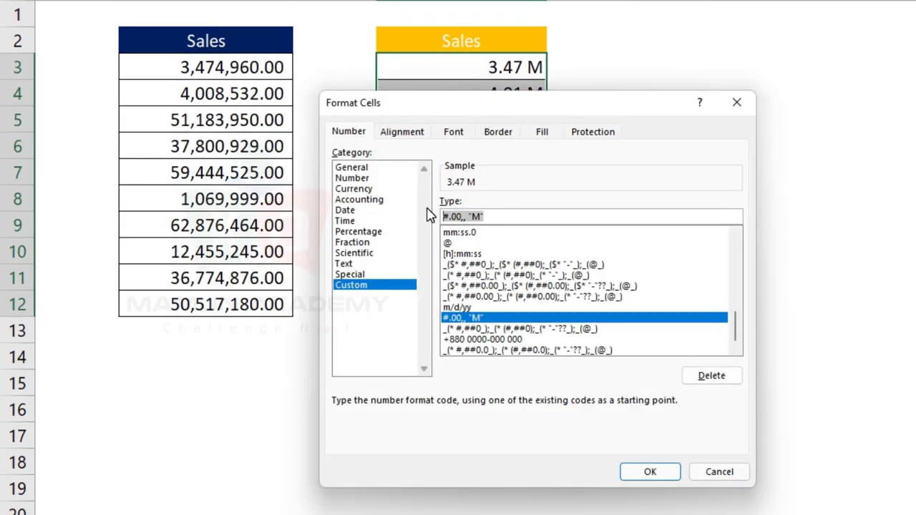
key(Return)
double_click(609, 63)
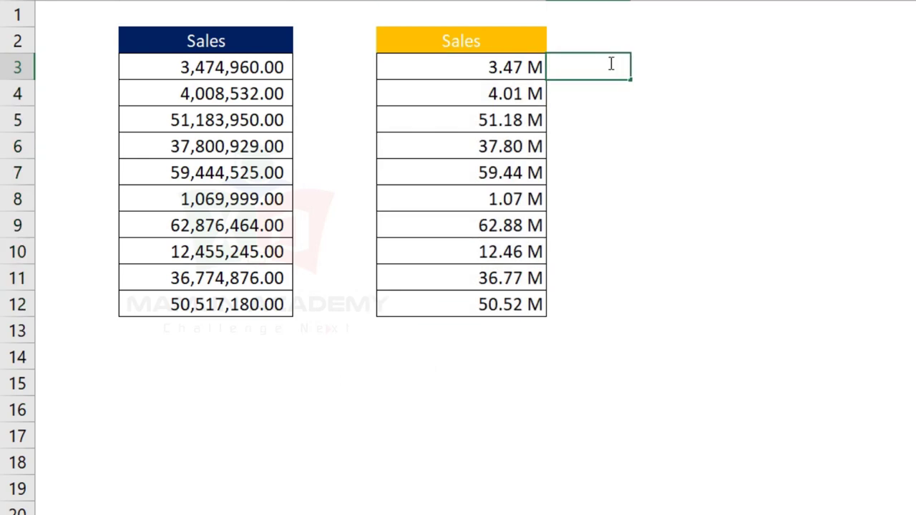
key(ctrl+v)
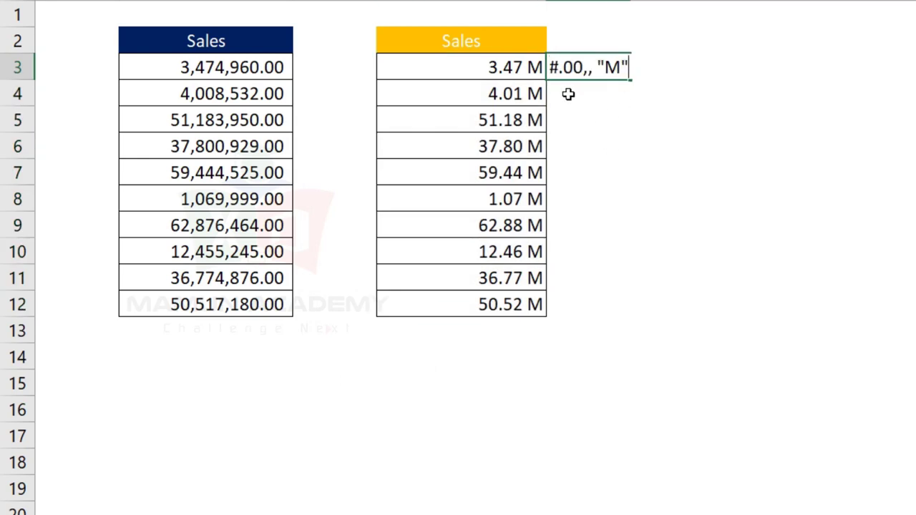
key(Return)
click(557, 61)
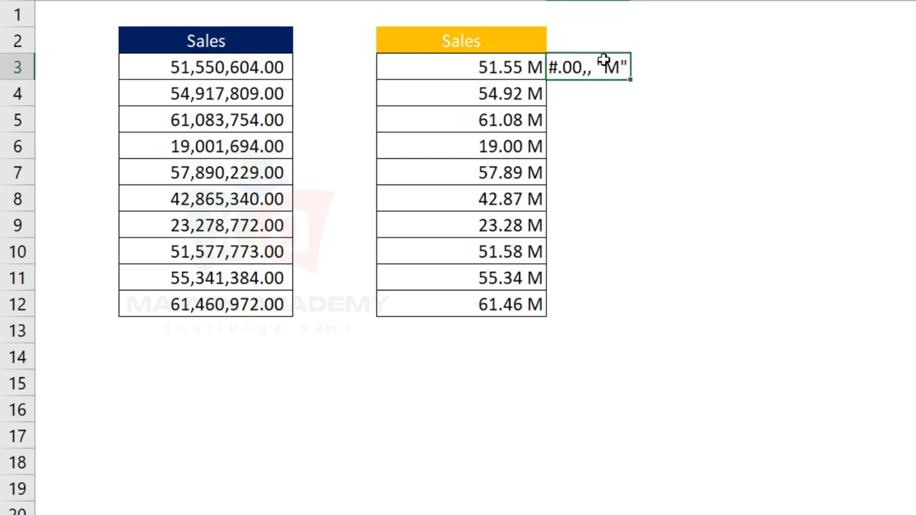
Re-check the format code text in E3, then move to the T&T 6 sheet.
double_click(605, 65)
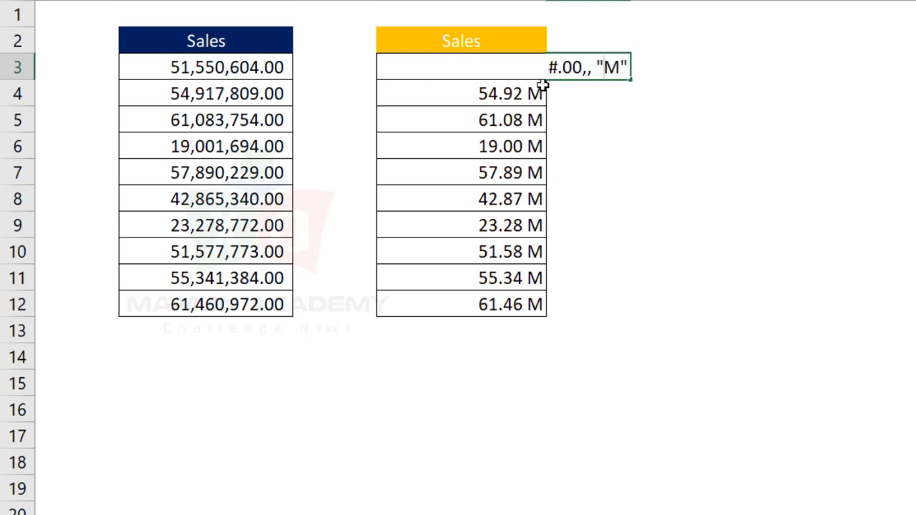
key(Return)
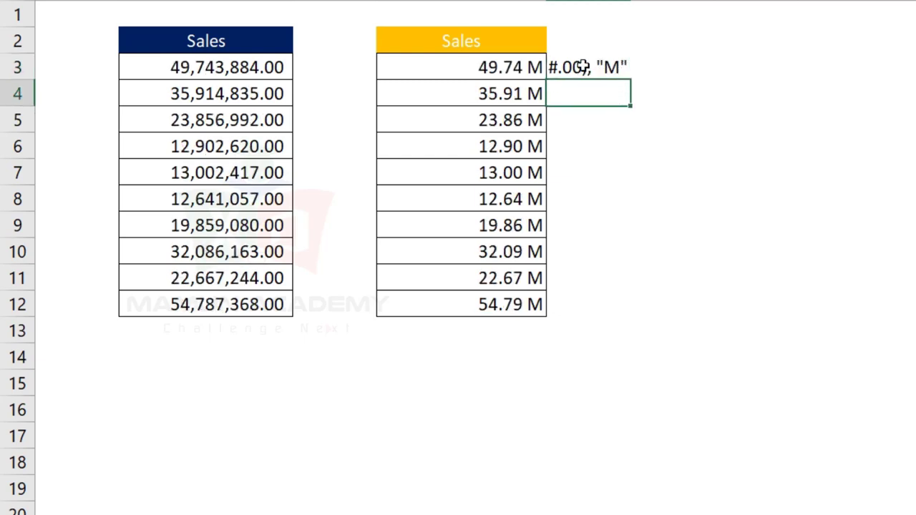
click(584, 68)
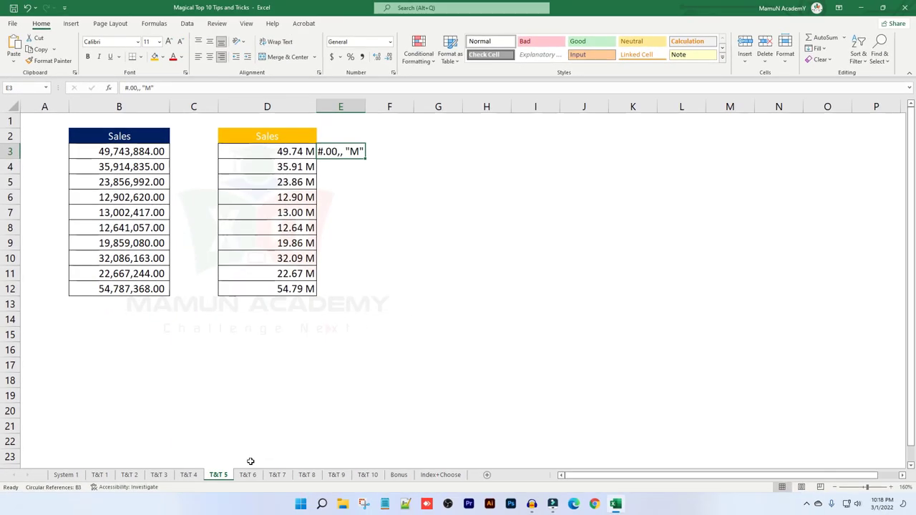
click(249, 475)
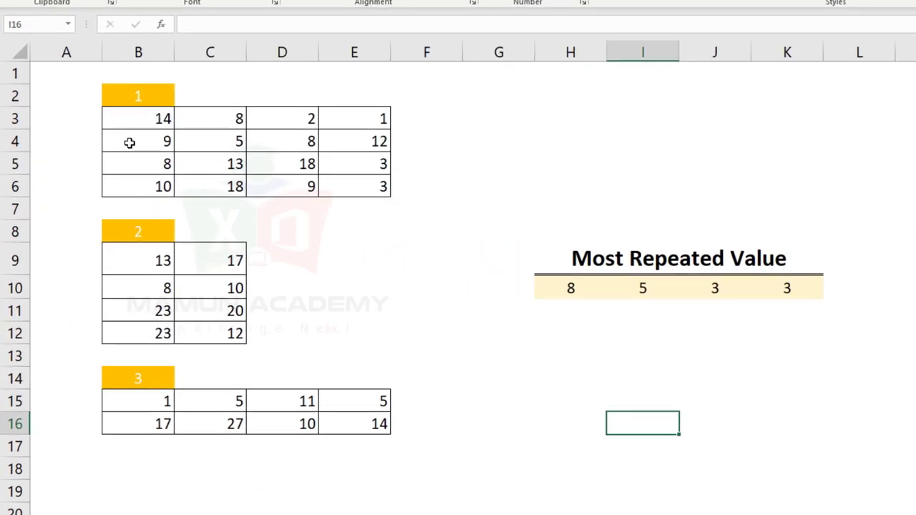
Review the three number blocks, recalculate them with F9, and select the Most Repeated Value results H10:K10.
drag(128, 123, 348, 192)
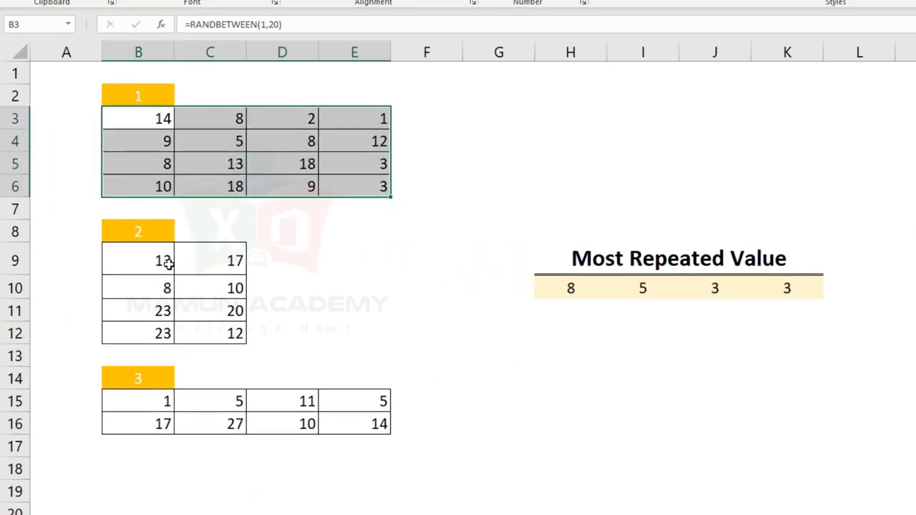
drag(164, 261, 227, 334)
drag(151, 400, 358, 428)
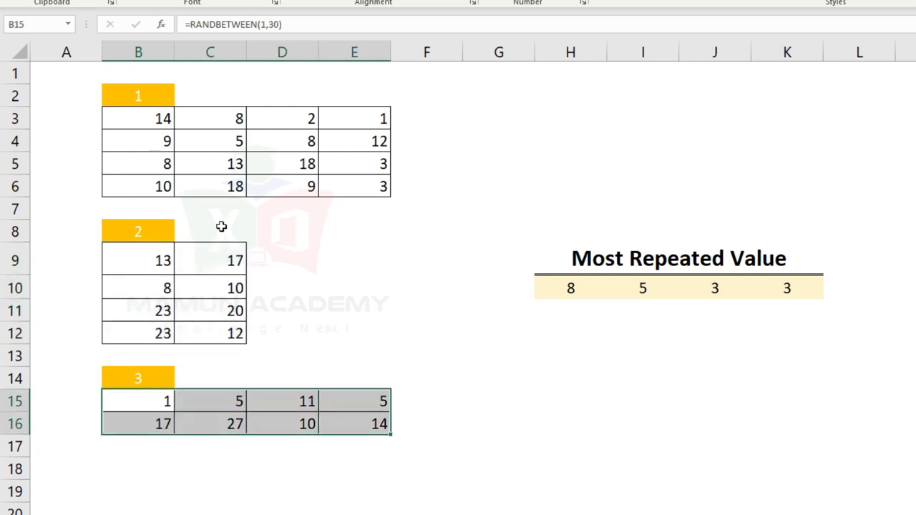
click(521, 357)
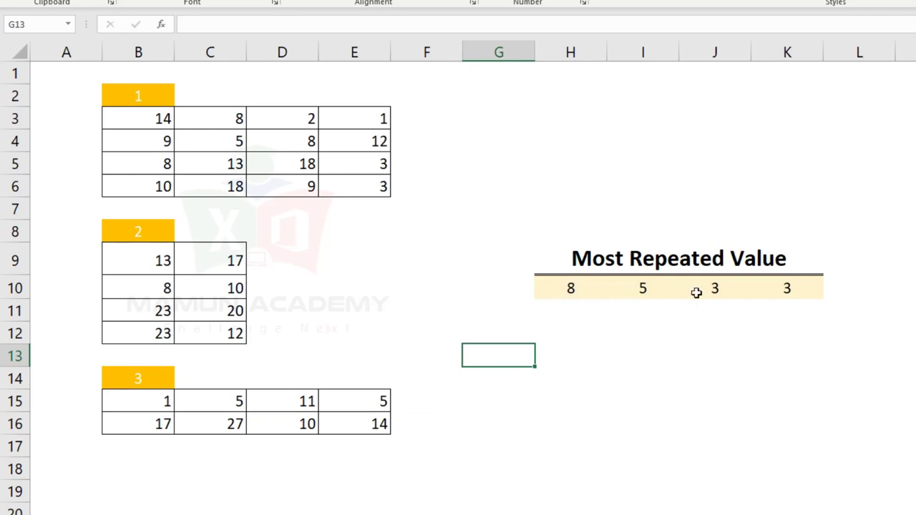
key(F9)
click(664, 349)
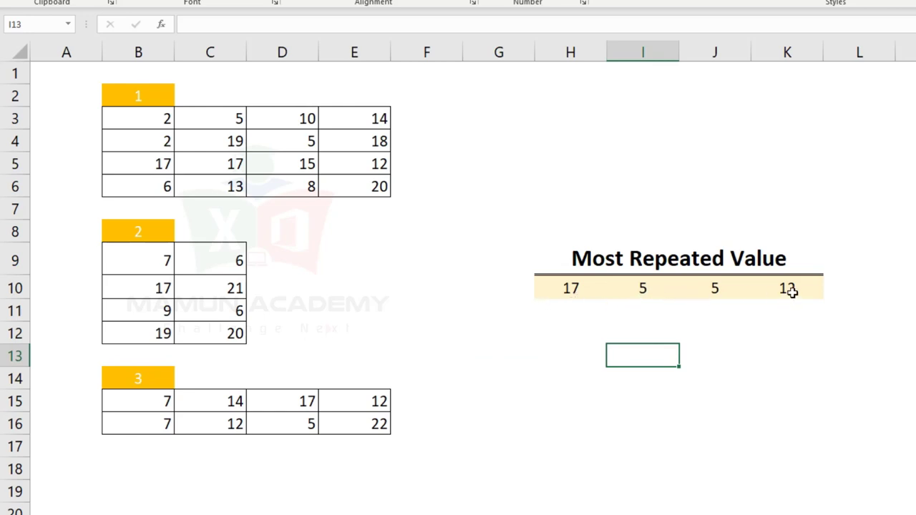
drag(552, 286, 766, 287)
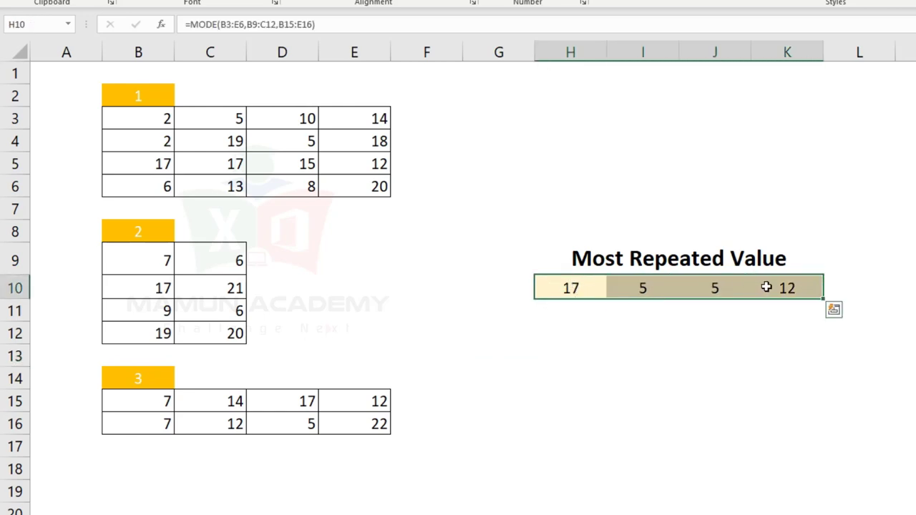
Replace the H10:K10 results with =MODE(B3:E6,B9:C12,B15:E16) entered in H10.
key(Delete)
text(=)
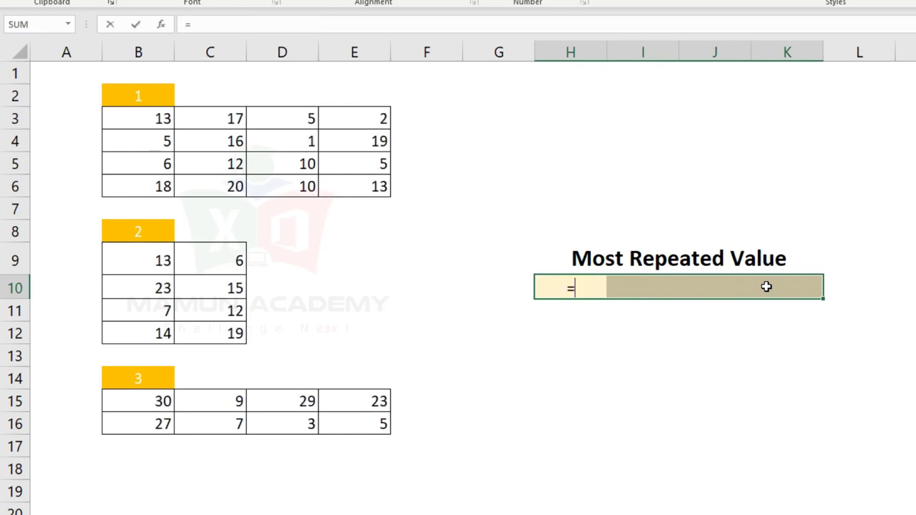
text(MOD)
key(Down)
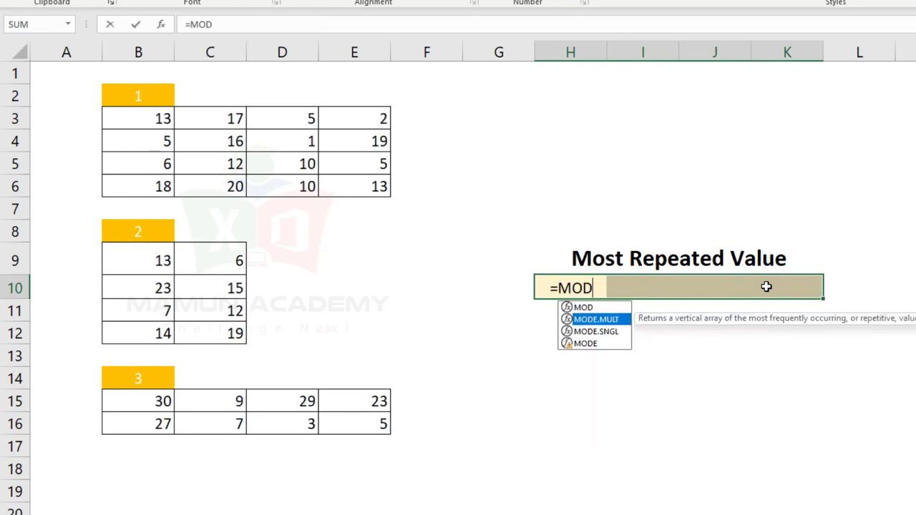
key(Down)
key(Down)
key(Tab)
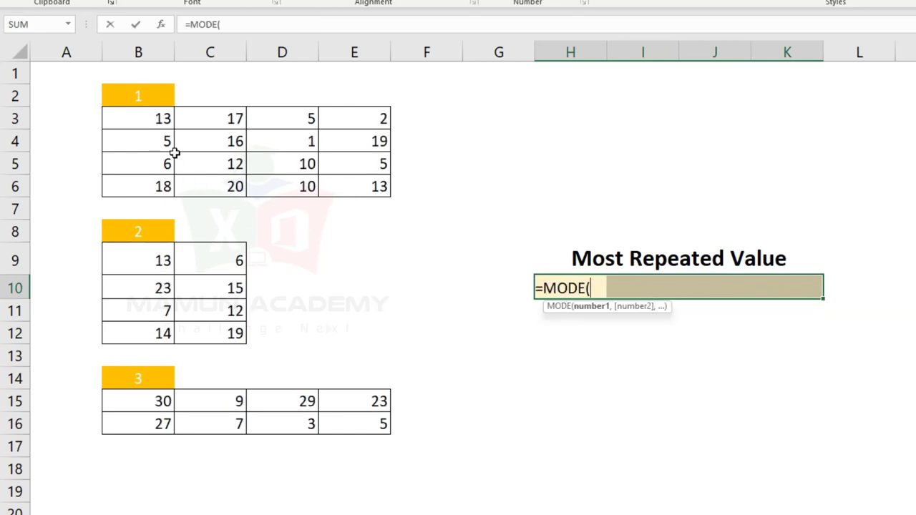
drag(161, 119, 348, 184)
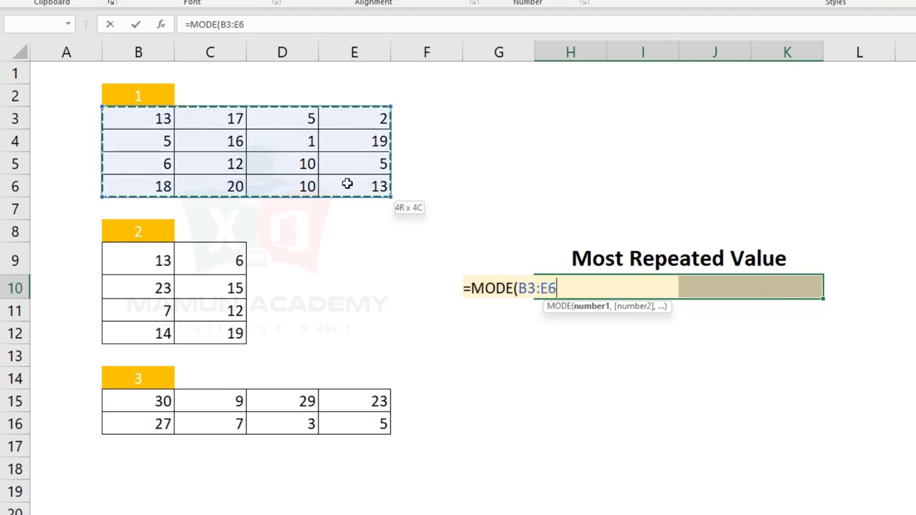
text(,)
drag(158, 261, 209, 326)
text(,)
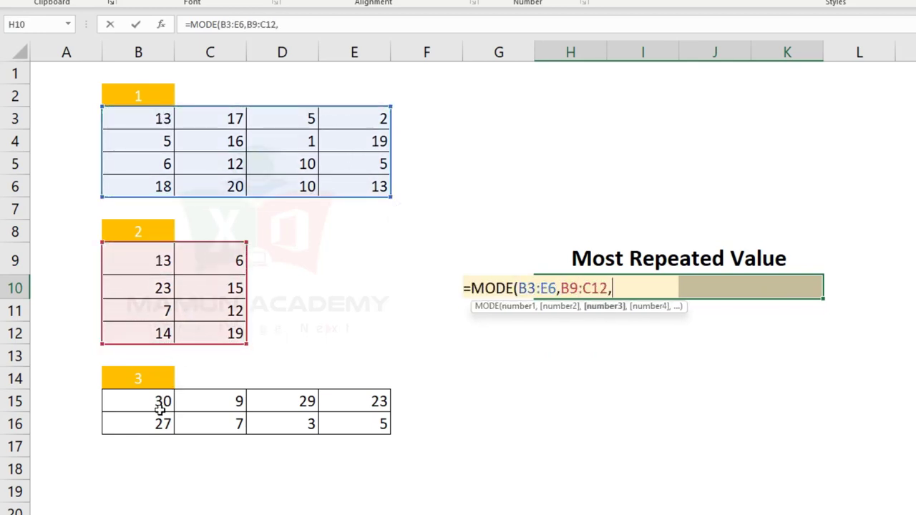
drag(163, 403, 345, 425)
key(ctrl+Return)
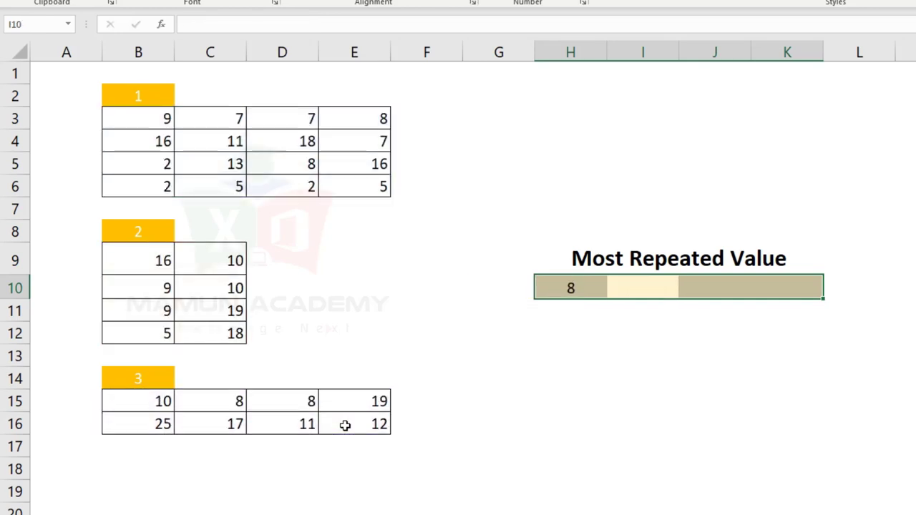
Fill the MODE formula from H10 across to K10.
click(591, 289)
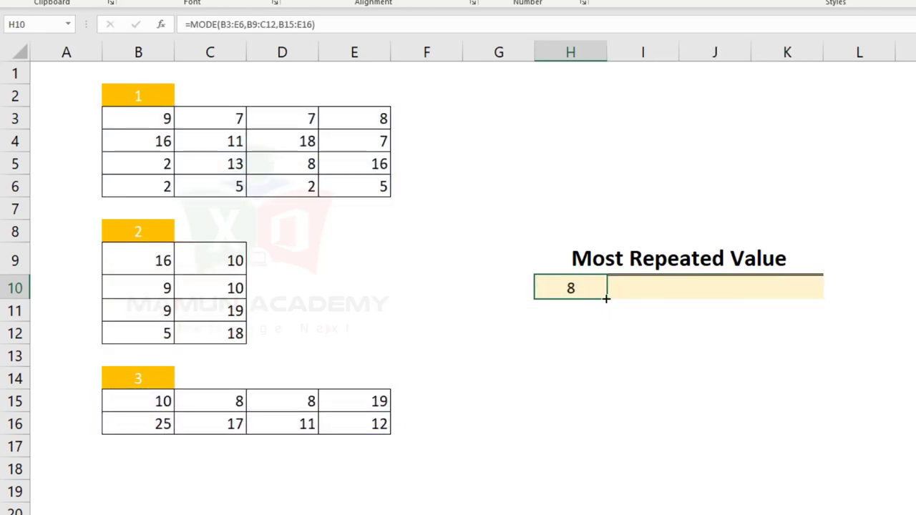
drag(607, 300, 816, 306)
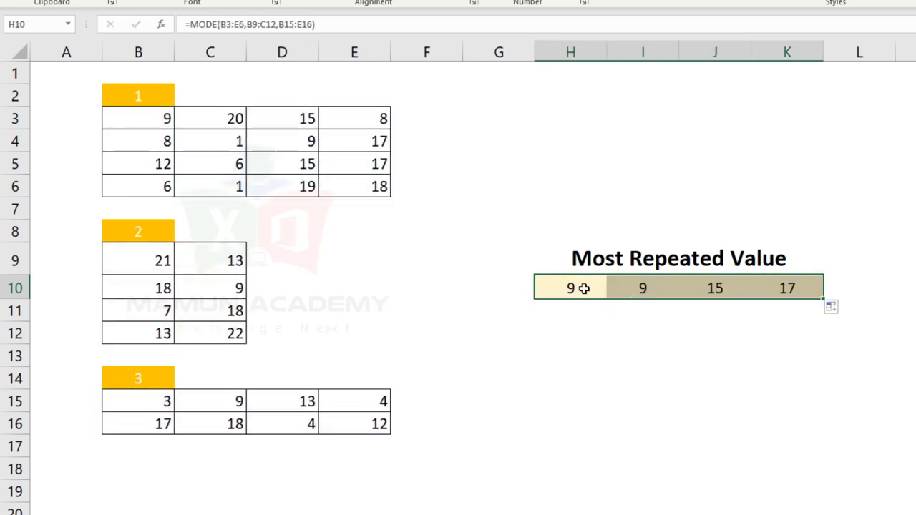
click(688, 329)
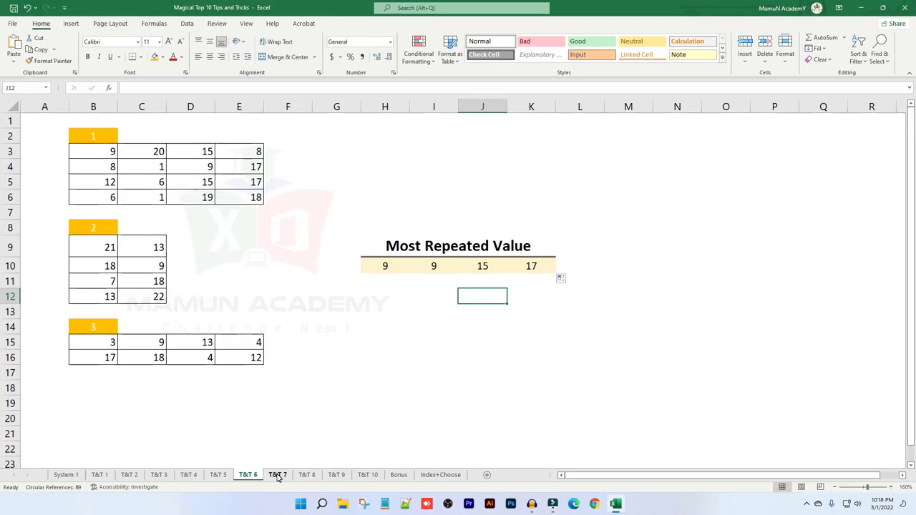
Go to the T&T 7 timesheet and delete the Hours values in E3:E9.
click(278, 474)
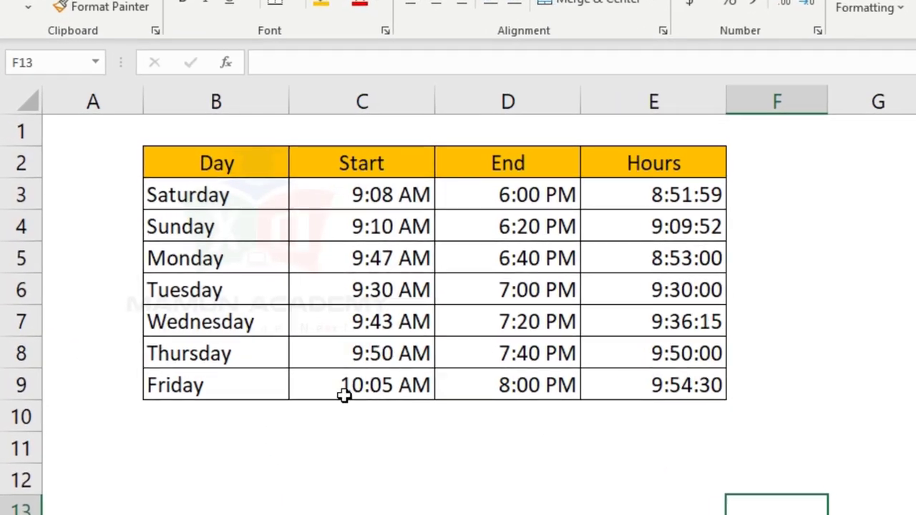
click(401, 501)
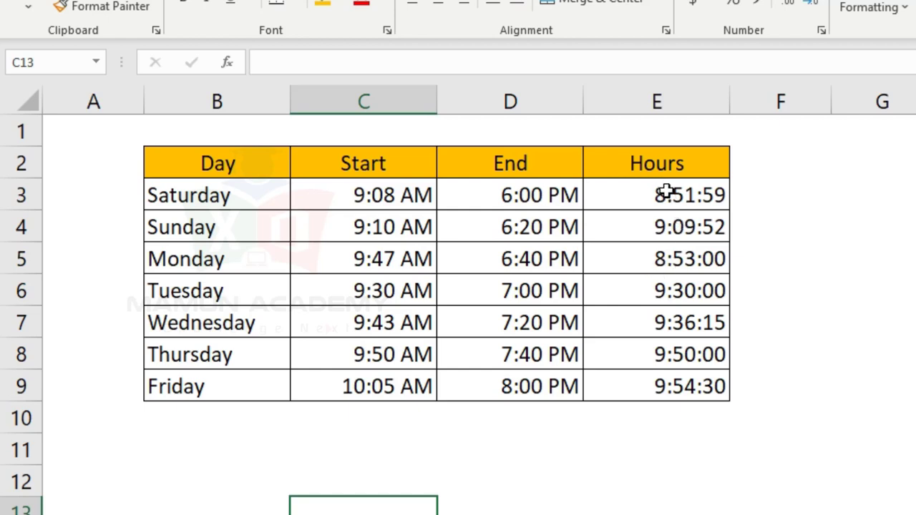
drag(665, 188, 666, 385)
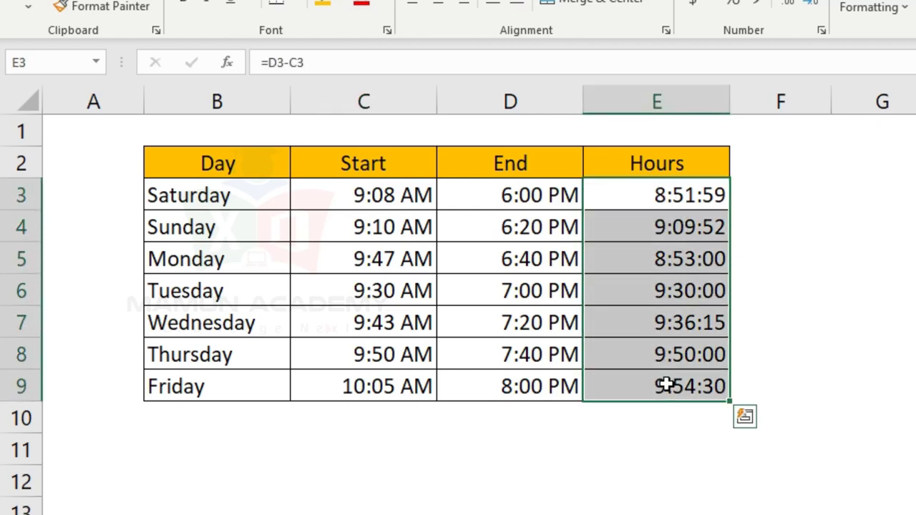
key(Delete)
Enter =D3-C3 in E3 to compute Saturday's hours as End minus Start.
click(707, 199)
text(=)
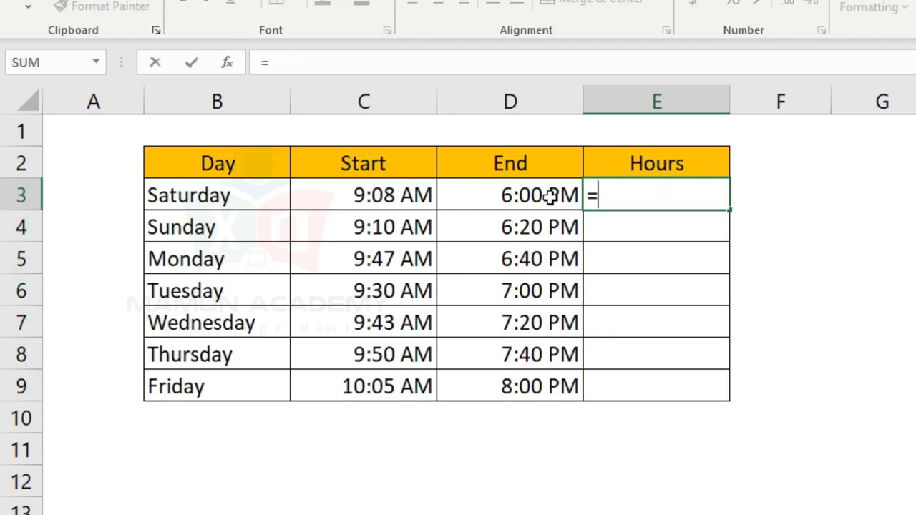
click(546, 193)
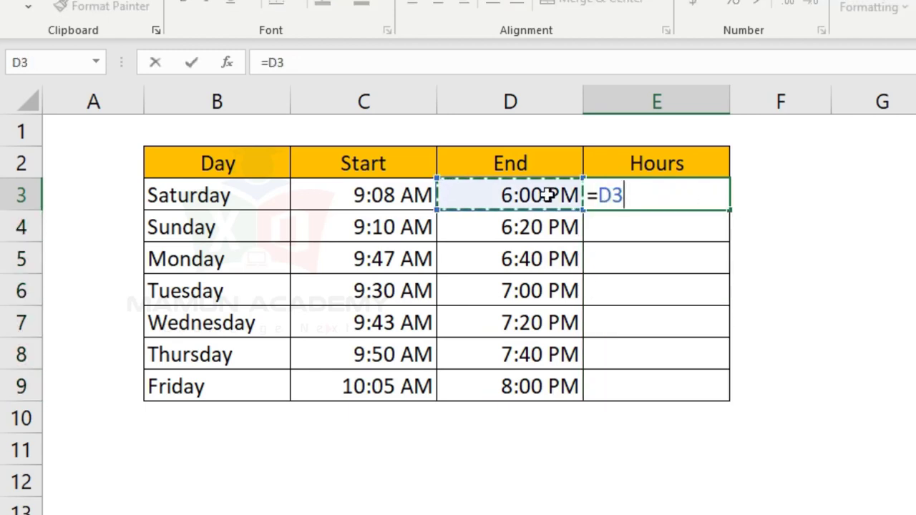
text(-)
click(421, 195)
key(Return)
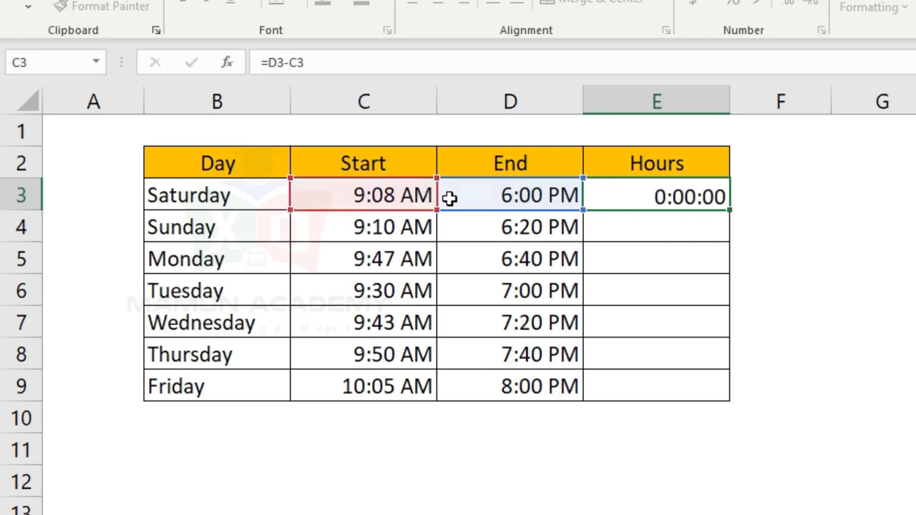
Fill the hours formula down to E9 and show the results in General format.
click(668, 182)
drag(730, 213, 708, 395)
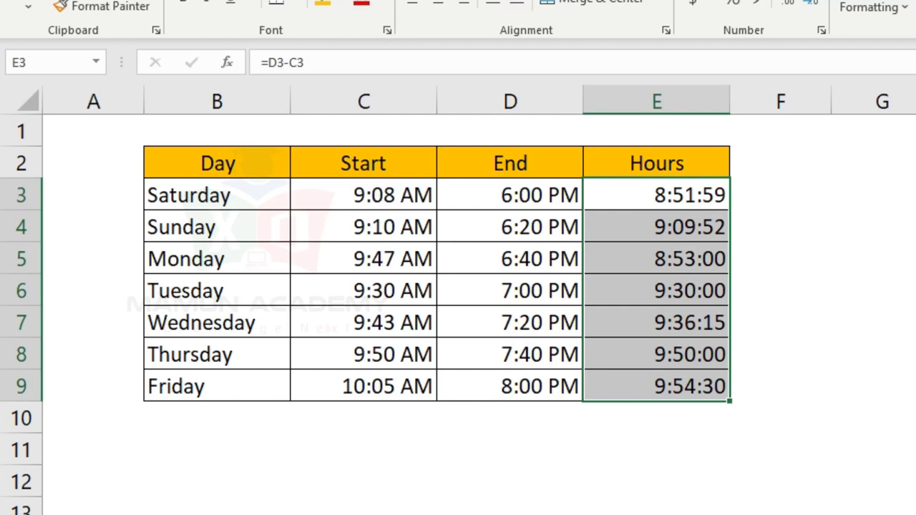
key(ctrl+shift+asciitilde)
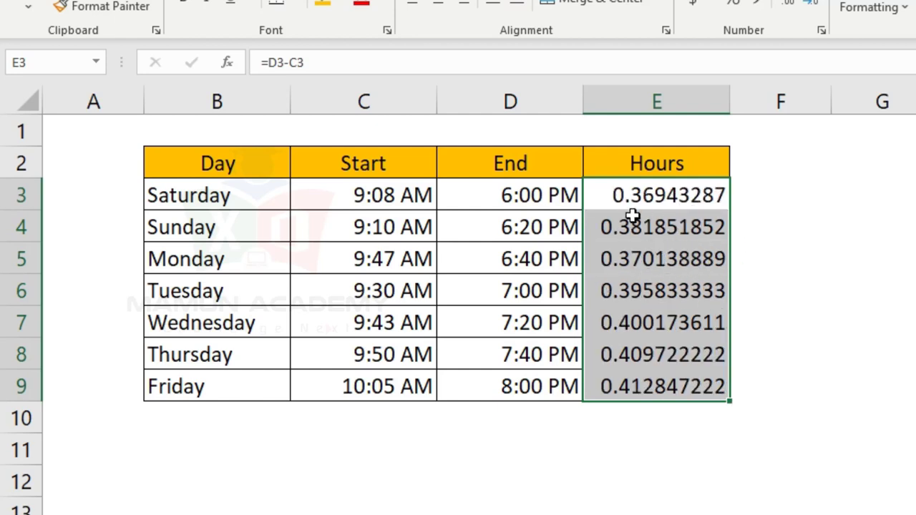
Apply the custom h:mm:ss number format to the Hours values.
key(ctrl+1)
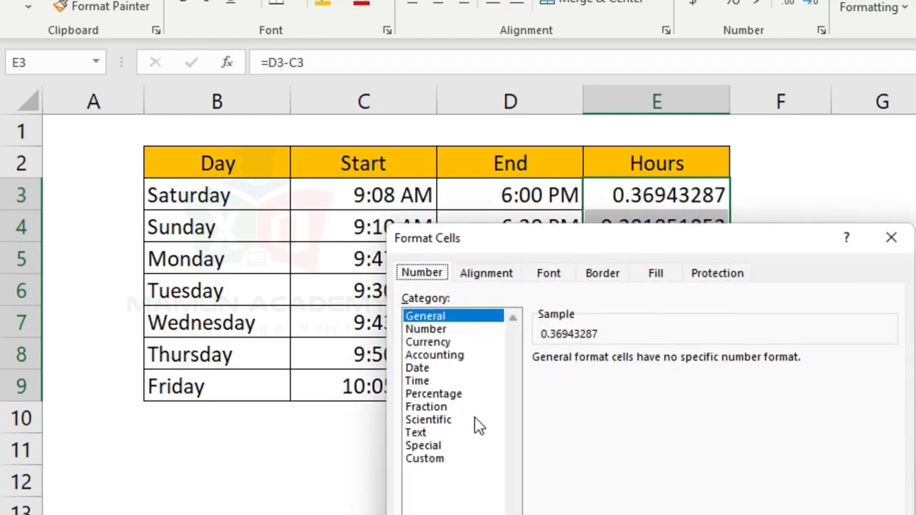
click(443, 458)
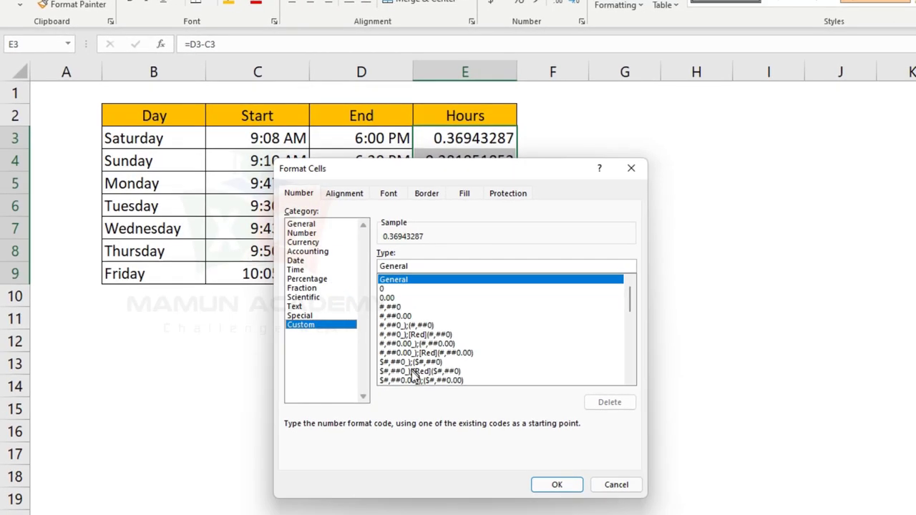
click(296, 271)
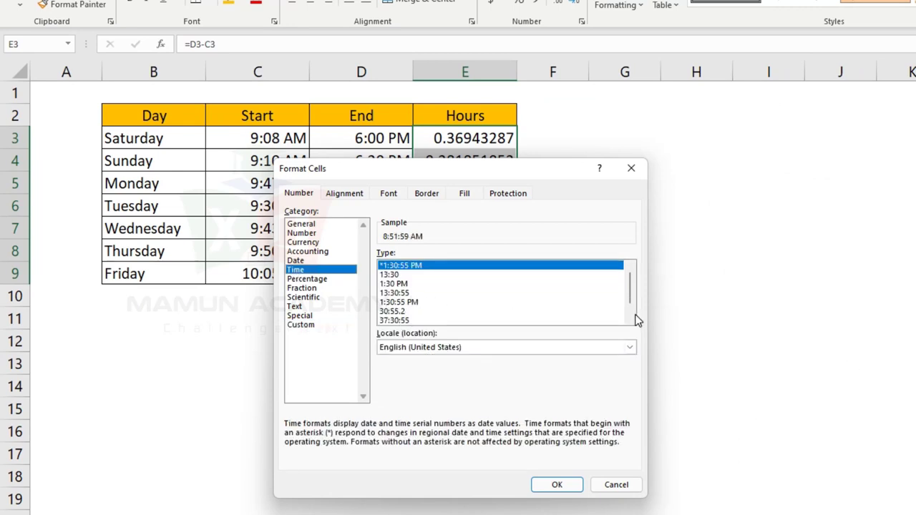
mouse_move(634, 297)
mouse_down()
mouse_move(632, 304)
mouse_move(634, 295)
mouse_up()
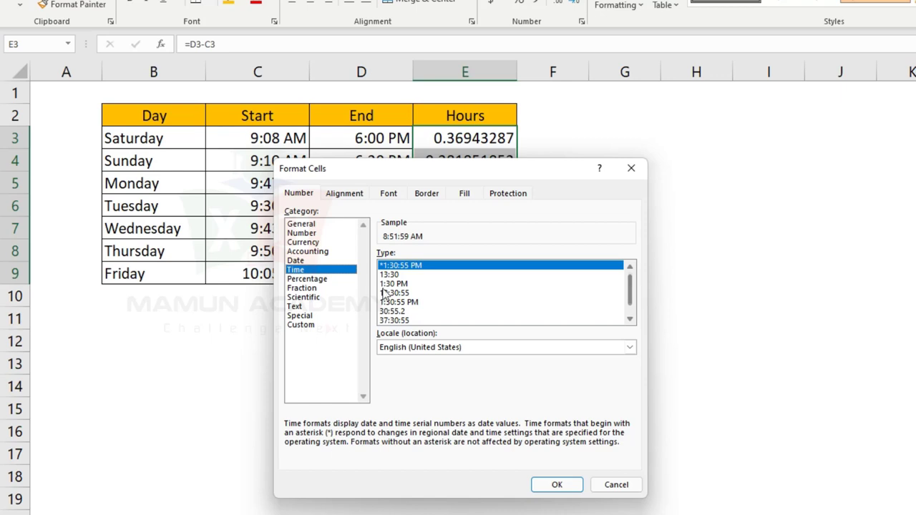
click(310, 326)
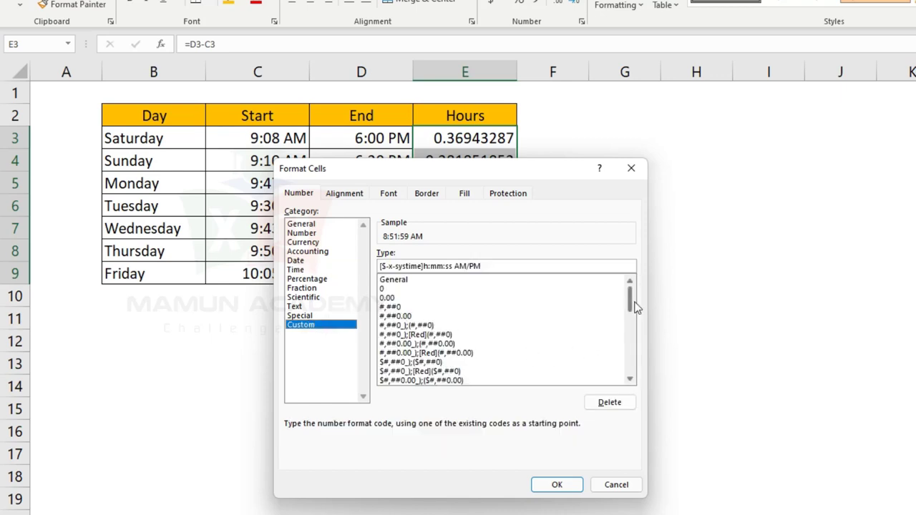
drag(634, 306, 630, 344)
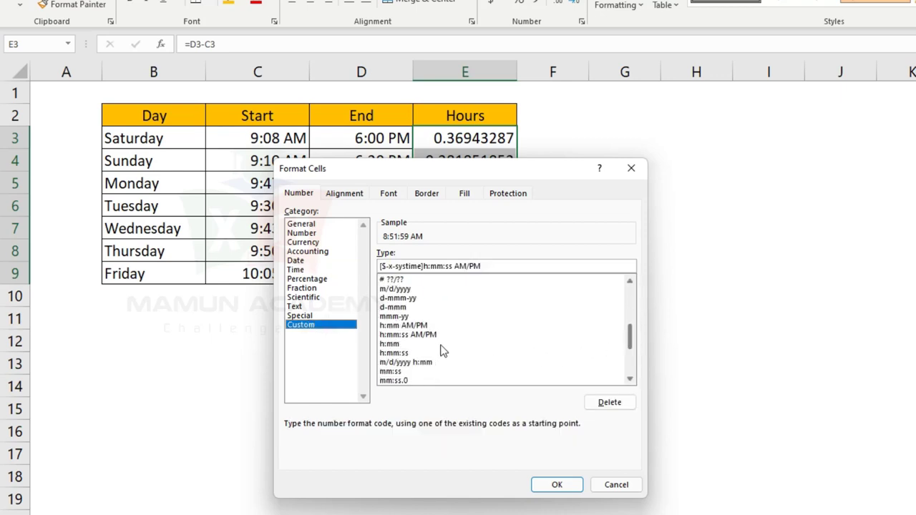
click(393, 354)
click(571, 487)
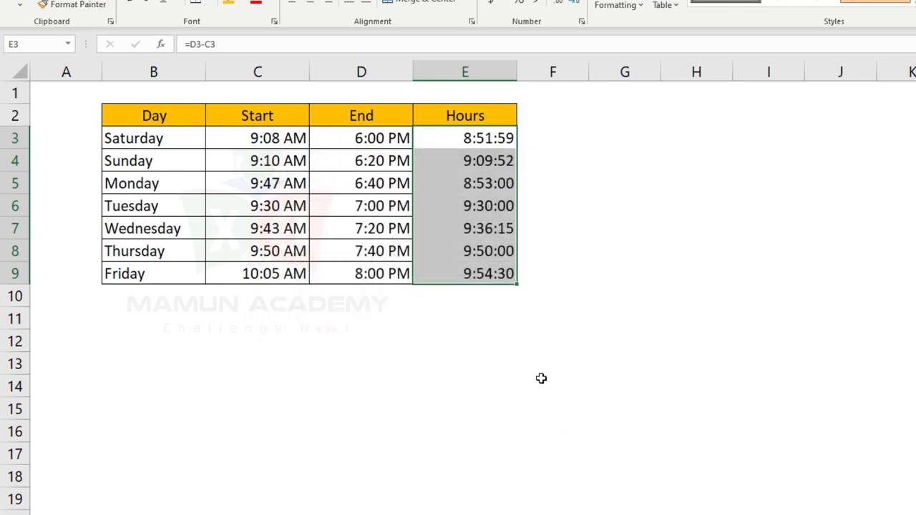
Put All Borders around the Hours cells E3:E9.
click(599, 133)
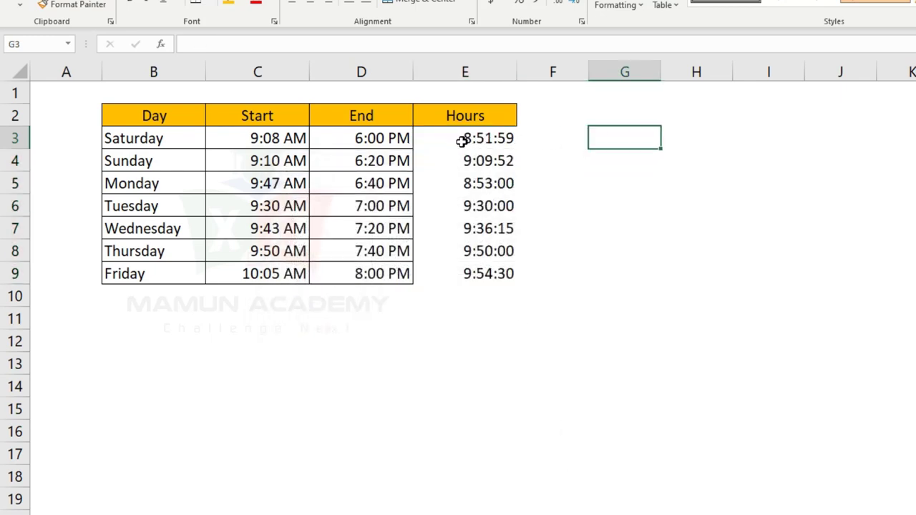
drag(478, 137, 484, 275)
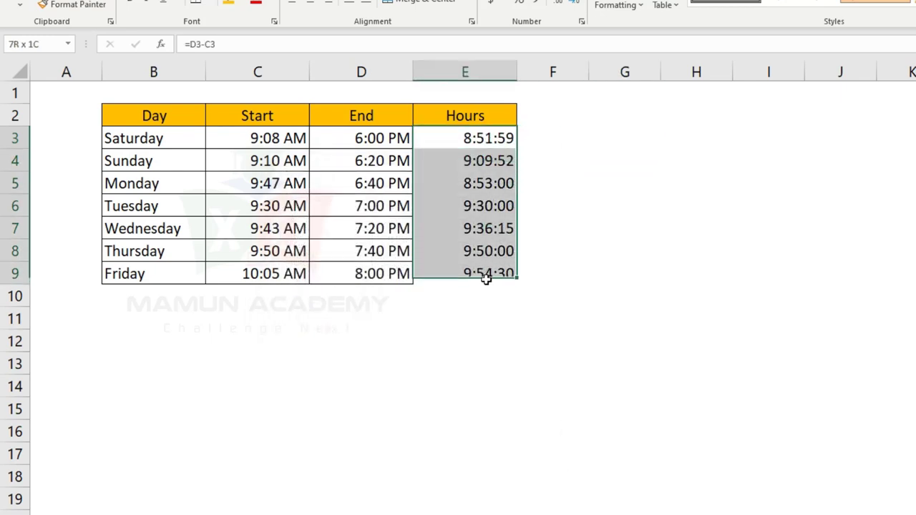
click(222, 6)
click(221, 137)
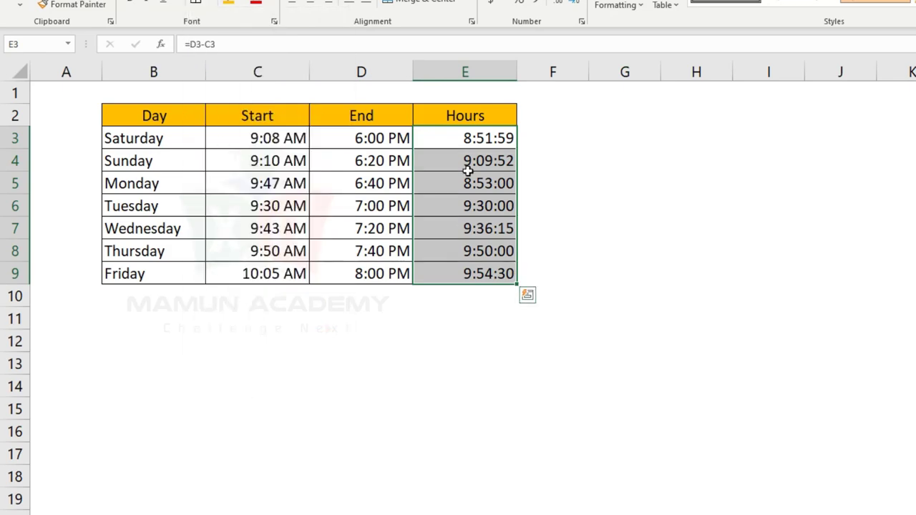
click(493, 338)
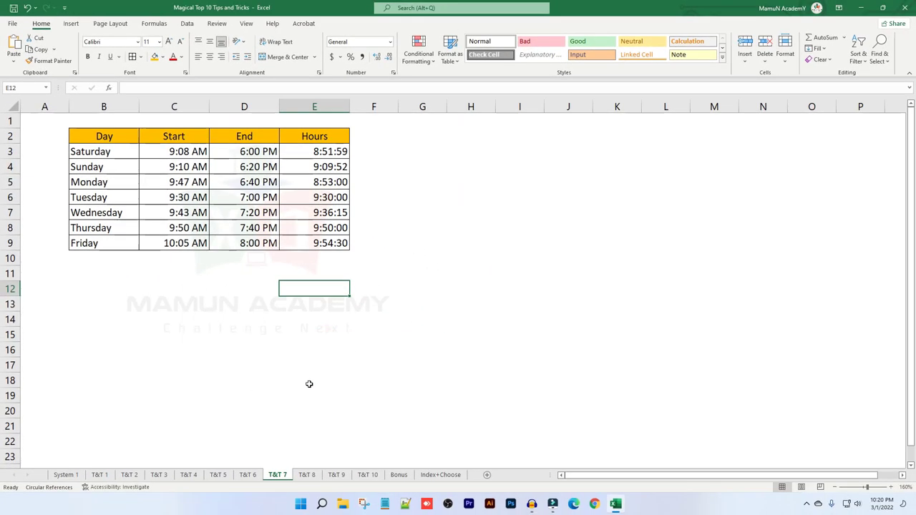
Switch to the T&T 8 sheet and highlight the mixed Customer list B3:B11.
click(307, 475)
click(259, 237)
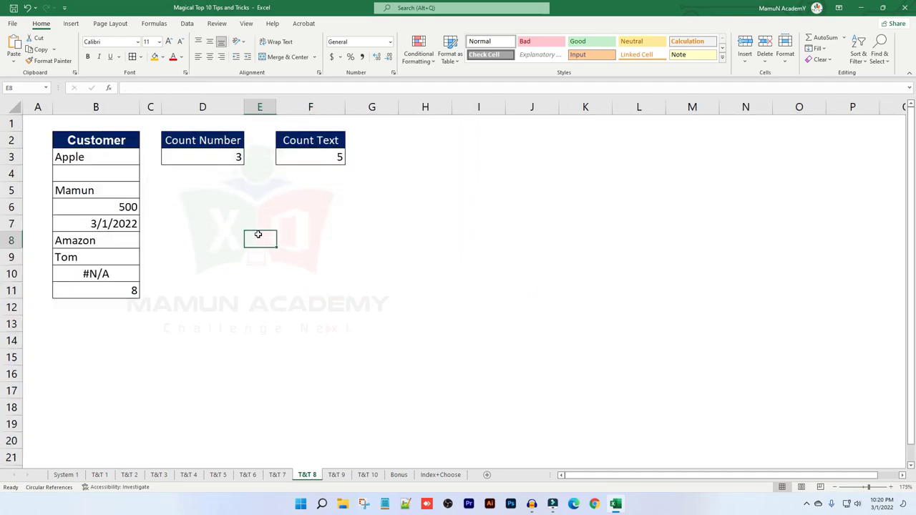
drag(107, 157, 112, 298)
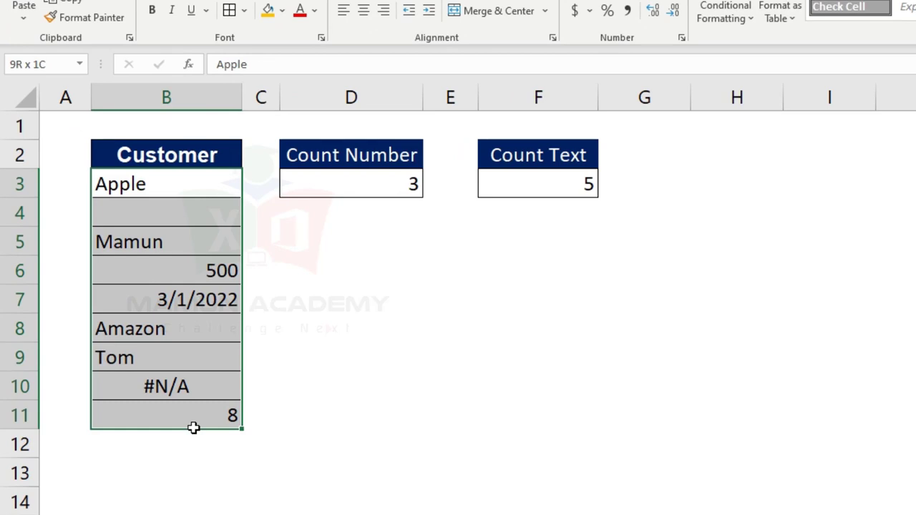
click(388, 230)
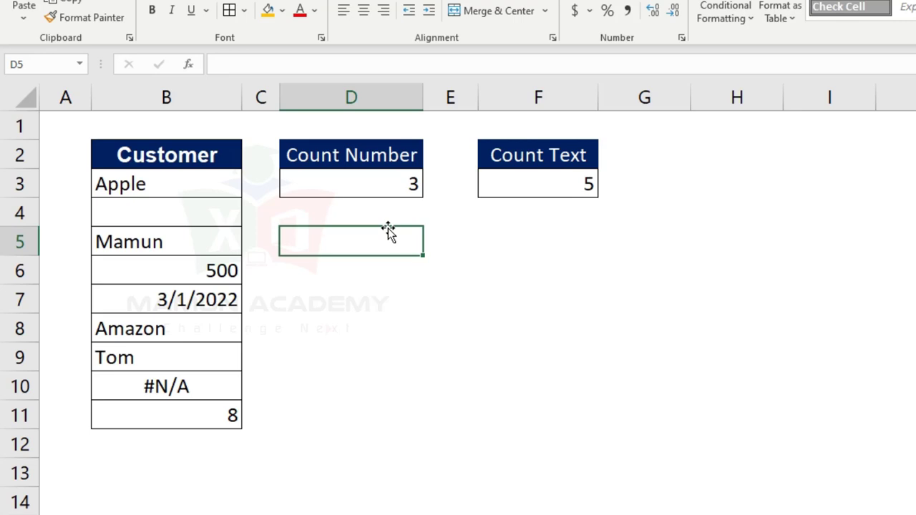
Inspect D3's =COUNT(B3:B11) formula and highlight the numeric entries 500, 3/1/2022 and 8.
click(370, 180)
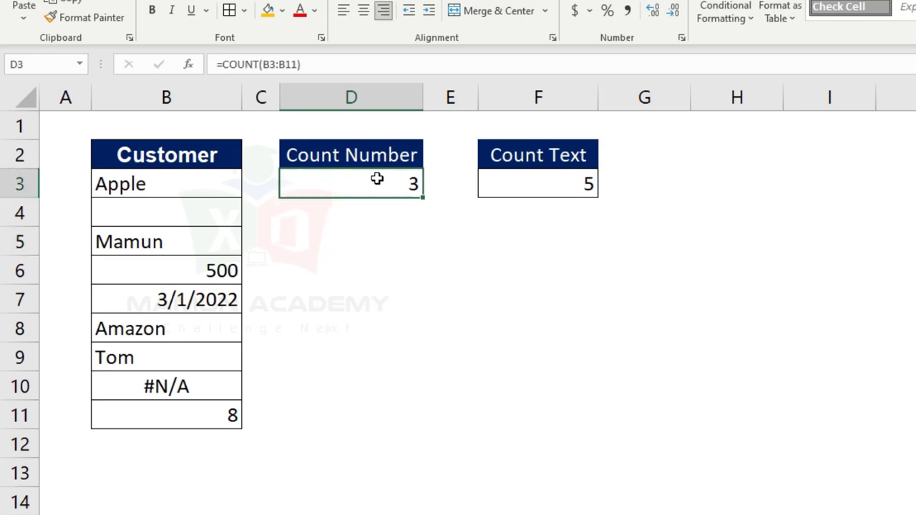
double_click(327, 182)
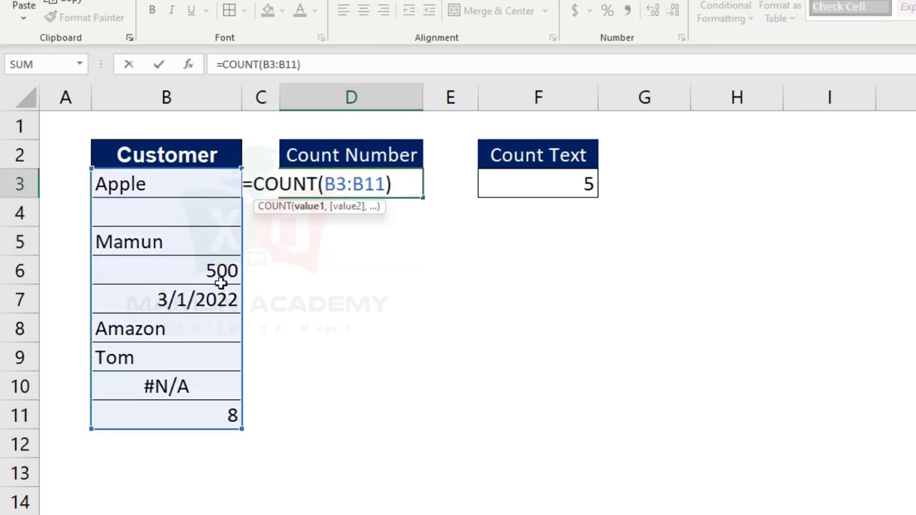
key(Escape)
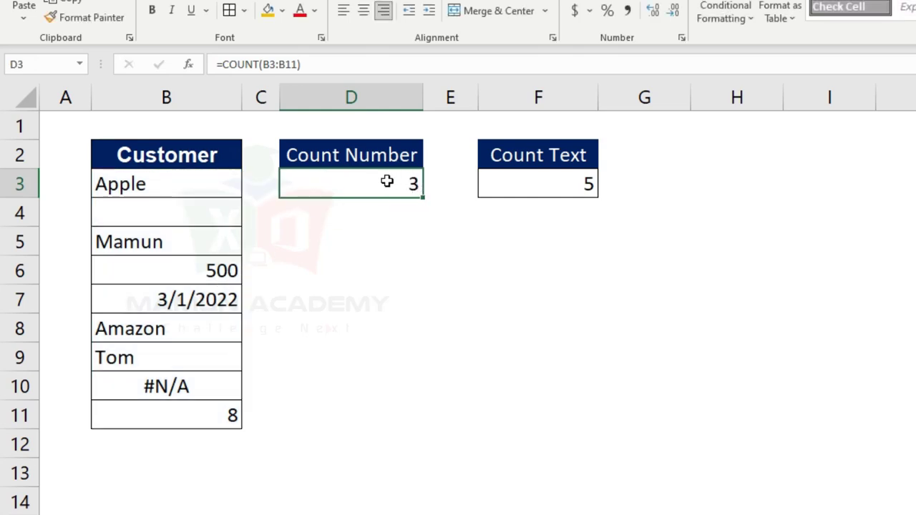
click(205, 279)
drag(205, 279, 204, 309)
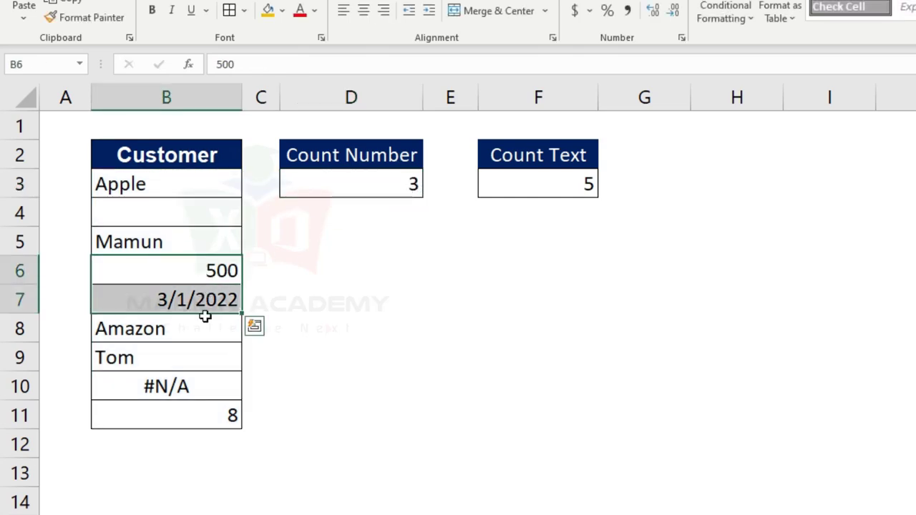
ctrl+click(216, 417)
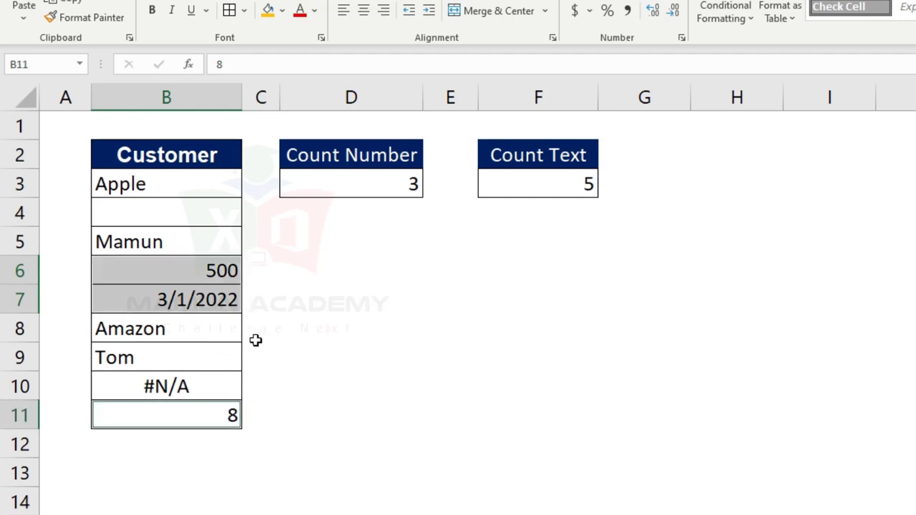
Compare the whole Customer list again with the three numeric entries COUNT returns.
click(176, 181)
drag(176, 182, 170, 413)
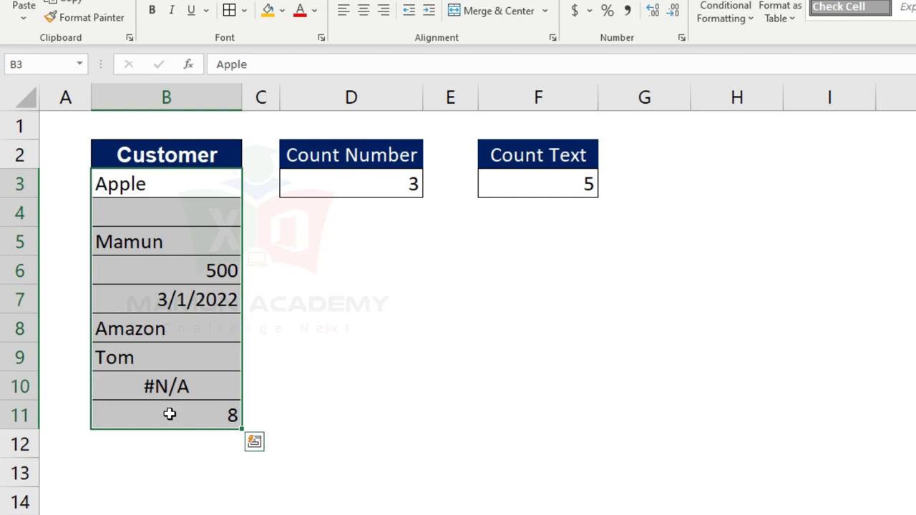
click(388, 184)
drag(213, 272, 215, 301)
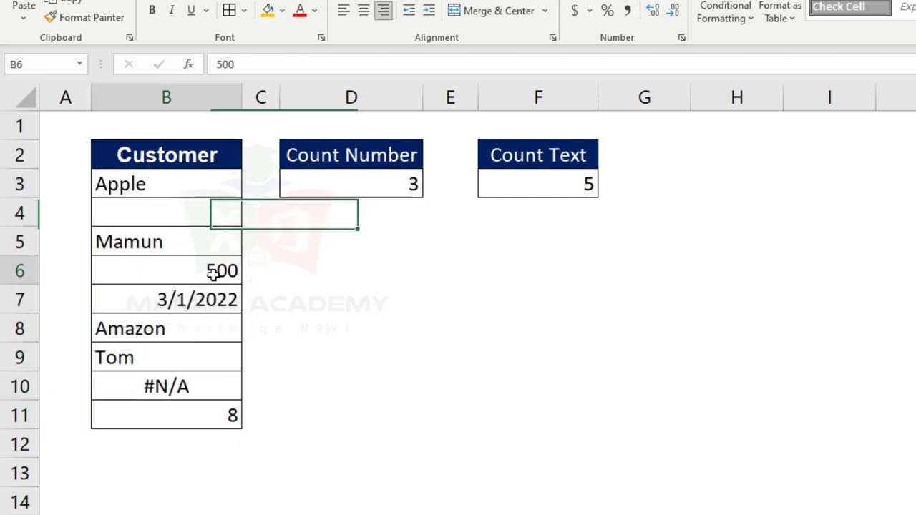
ctrl+click(231, 417)
click(374, 216)
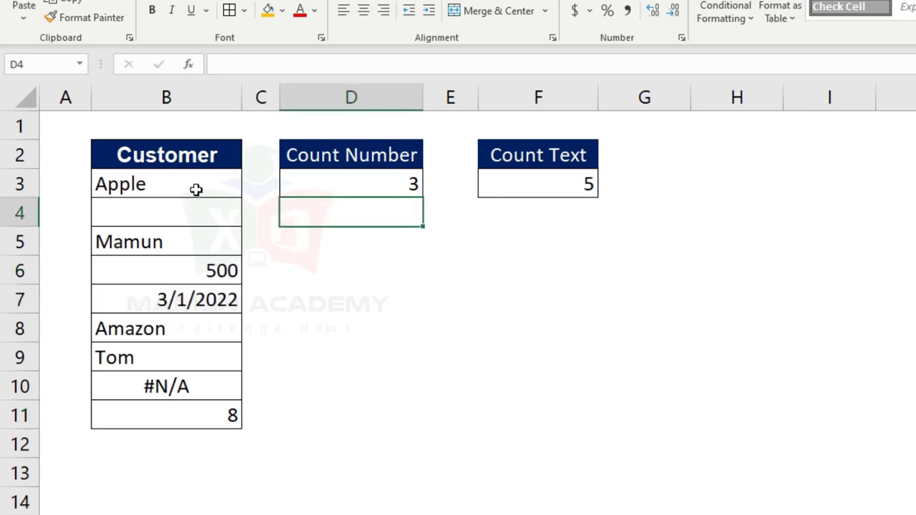
drag(642, 186, 612, 208)
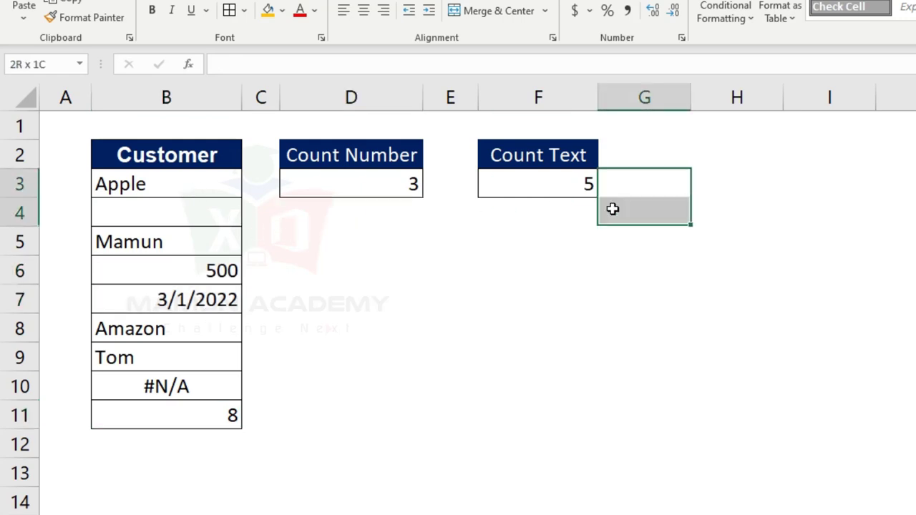
Enter =COUNTIF(B3:B11,"<>*") in the Count Text cell F3, returning 5.
click(580, 184)
text(=COUN)
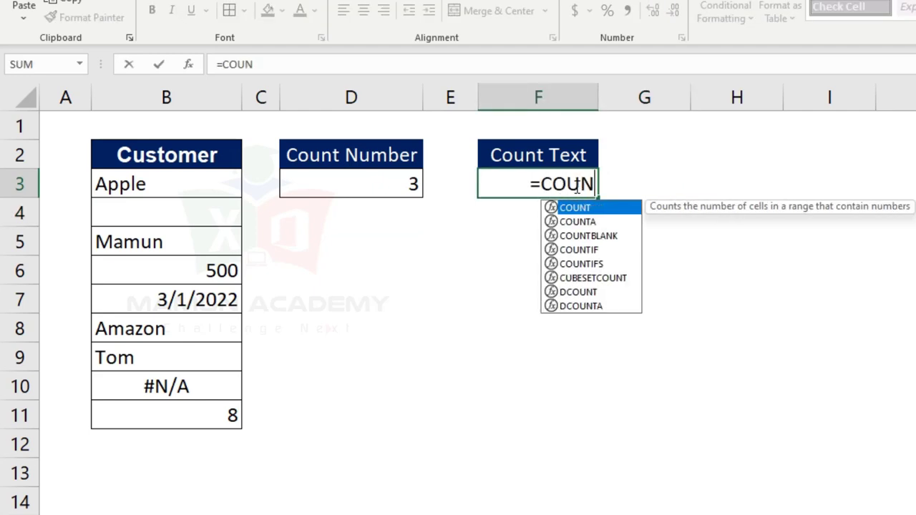
text(TIF()
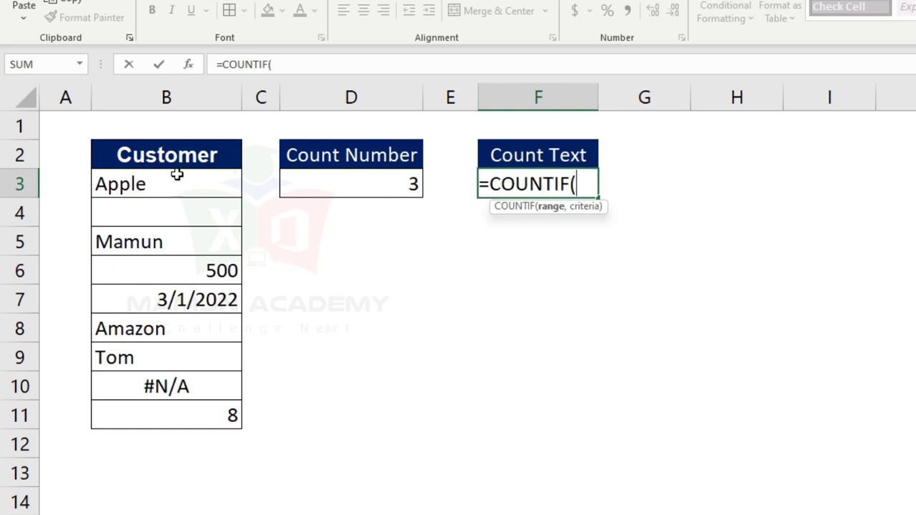
drag(176, 178, 202, 403)
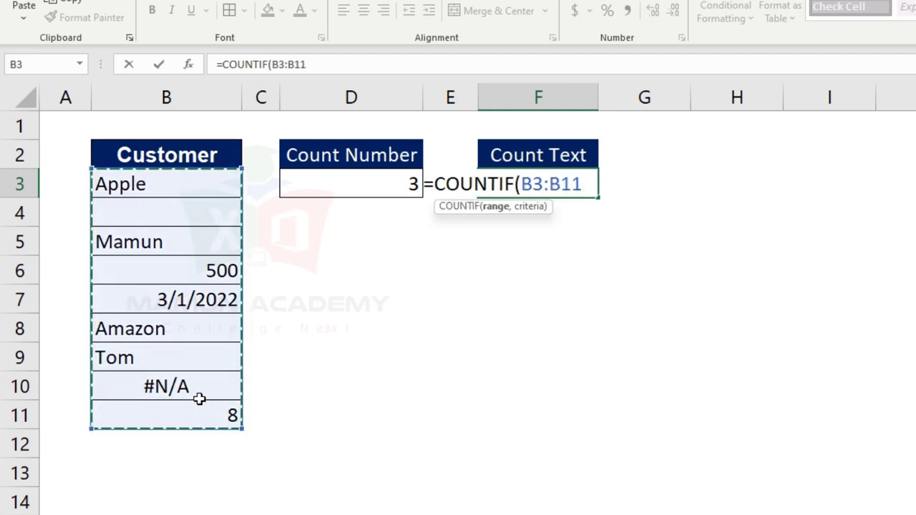
text(,)
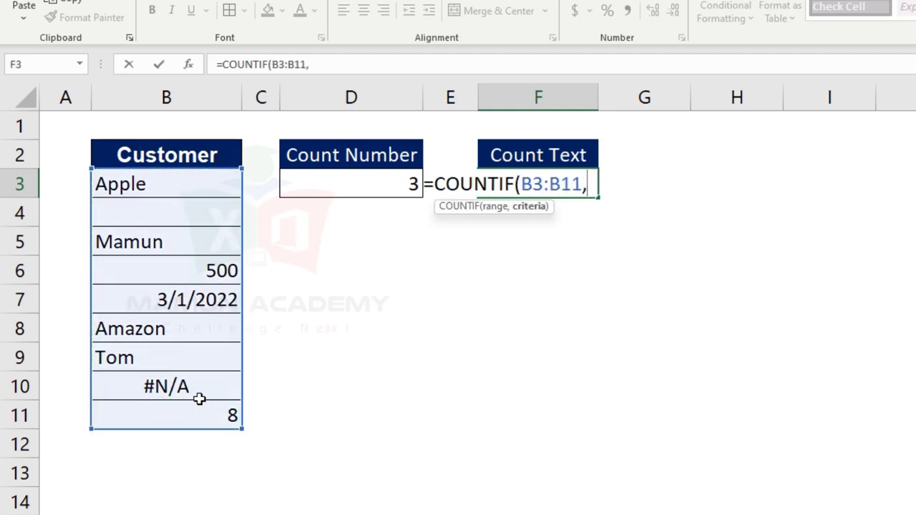
text("<)
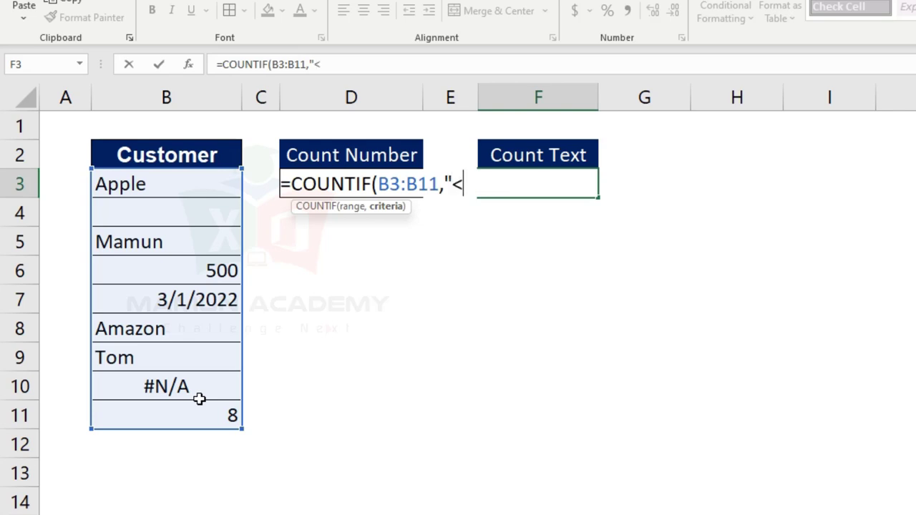
text(>*")
text())
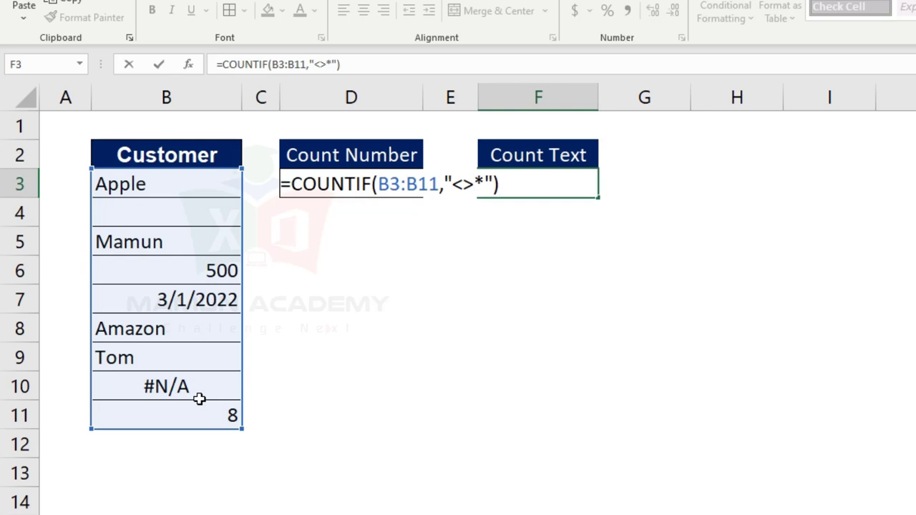
key(ctrl+Return)
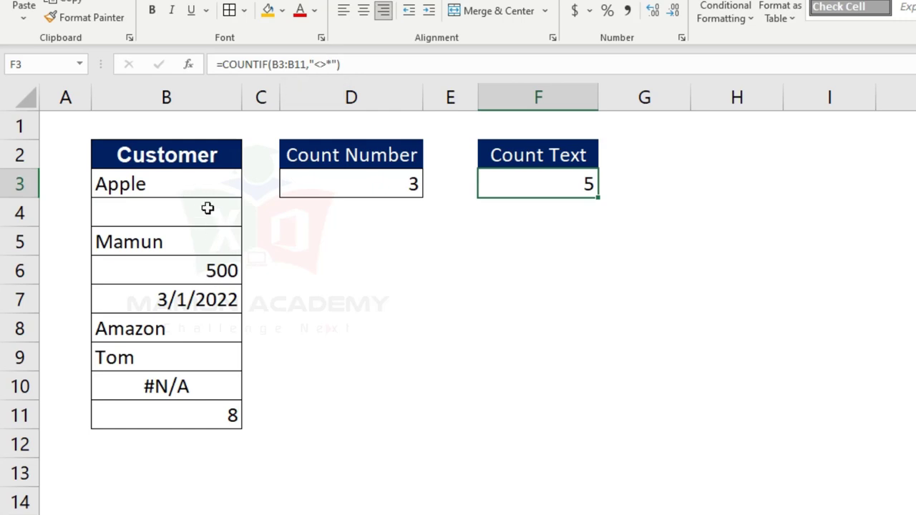
Highlight the Customer entries, including Amazon, Tom and #N/A, to check the count of 5.
drag(202, 190, 224, 420)
click(562, 186)
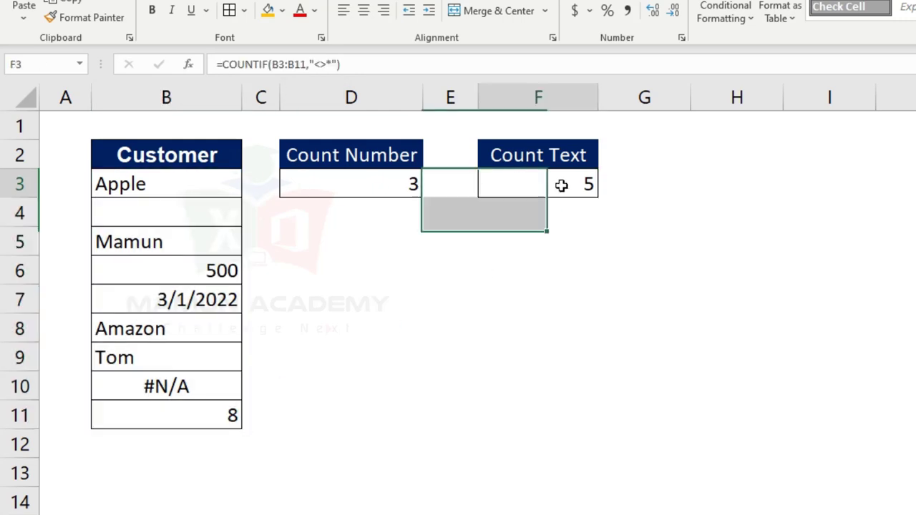
drag(184, 179, 180, 240)
drag(176, 339, 184, 387)
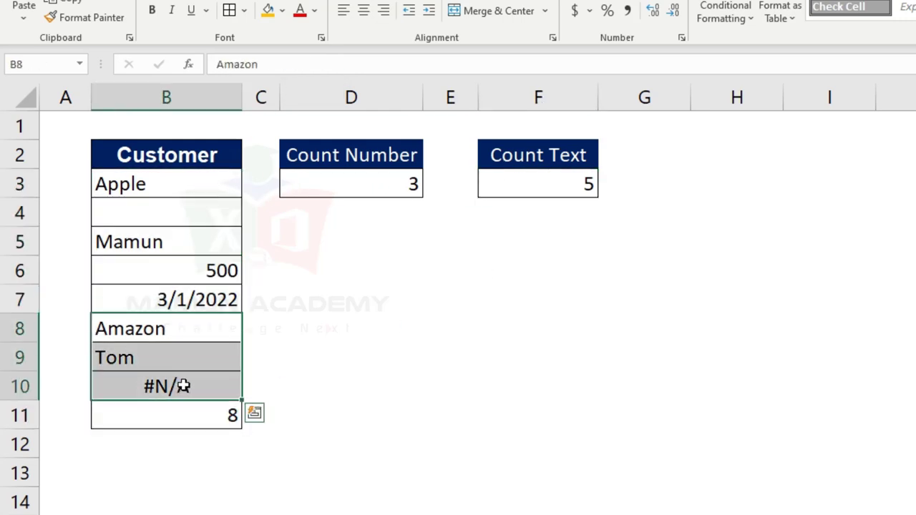
click(358, 415)
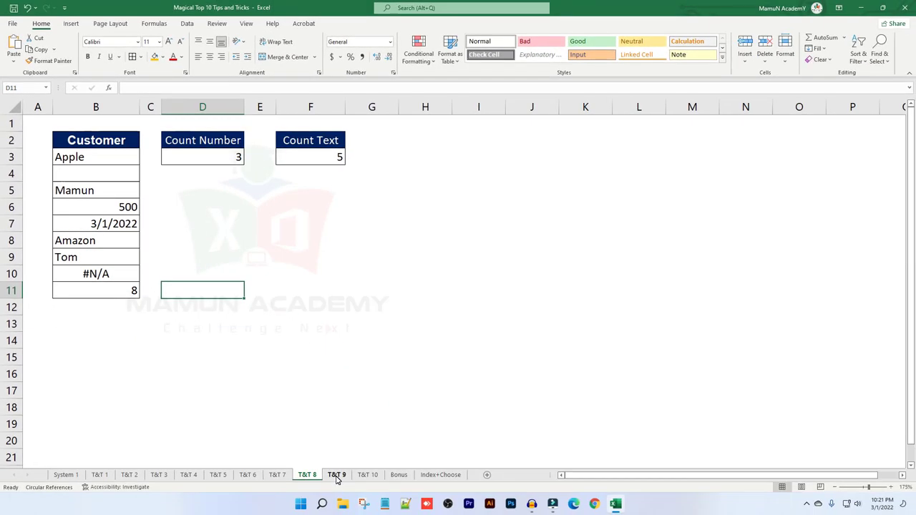
Switch to the T&T 9 sheet and look over the Unique List values and dated rows.
click(337, 476)
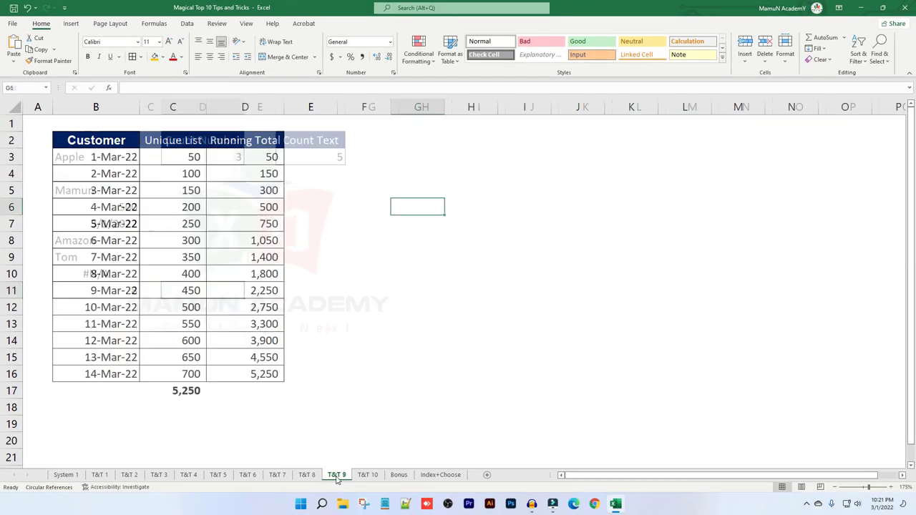
click(352, 150)
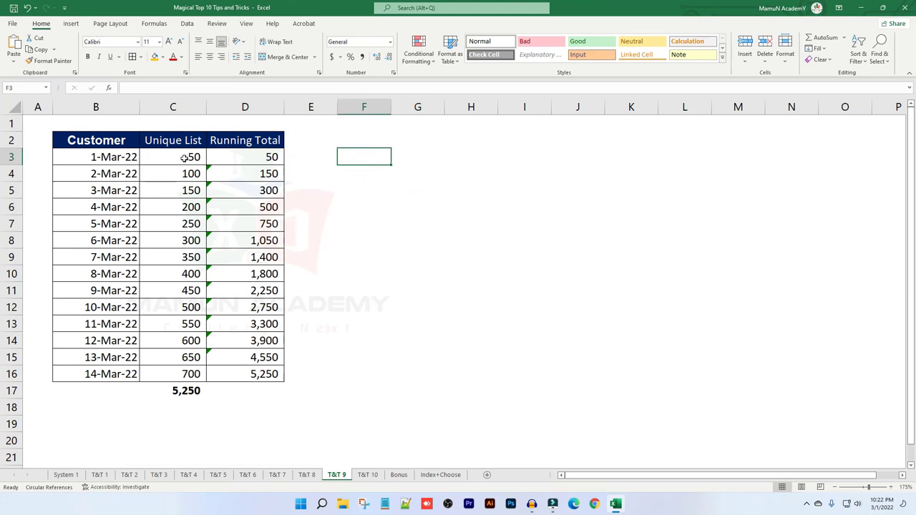
mouse_move(185, 158)
mouse_down()
mouse_move(185, 174)
mouse_move(243, 174)
mouse_up()
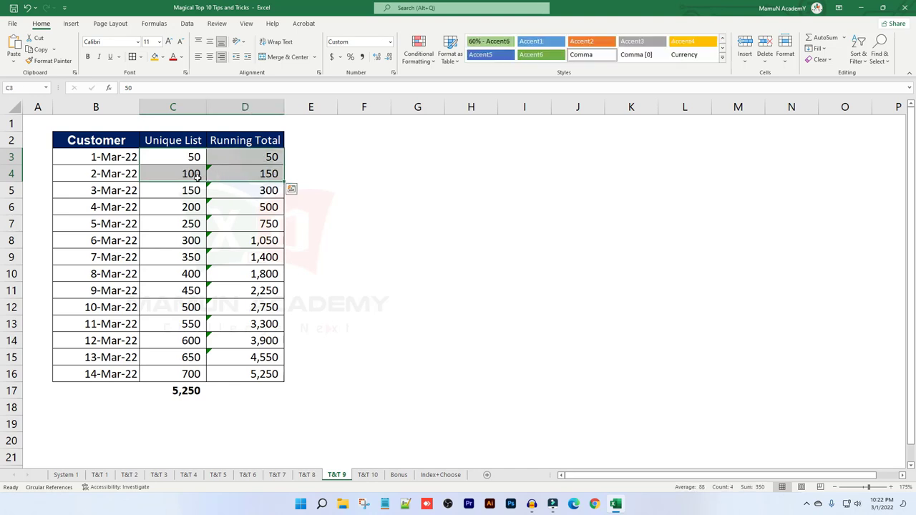
mouse_move(172, 191)
mouse_down()
mouse_move(173, 207)
mouse_move(243, 207)
mouse_up()
mouse_move(172, 206)
mouse_down()
mouse_move(176, 241)
mouse_move(240, 244)
mouse_move(239, 262)
mouse_move(253, 268)
mouse_up()
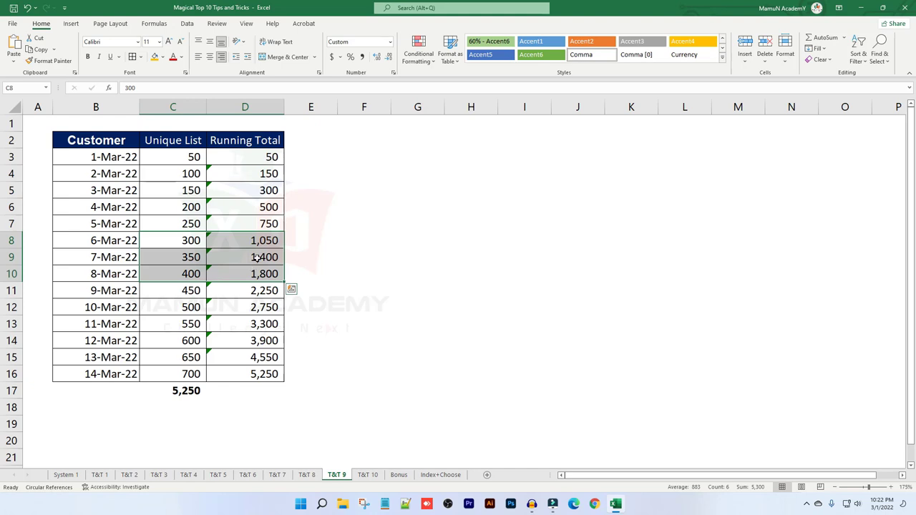
Select and delete the Running Total values in D3:D16.
drag(297, 164, 308, 378)
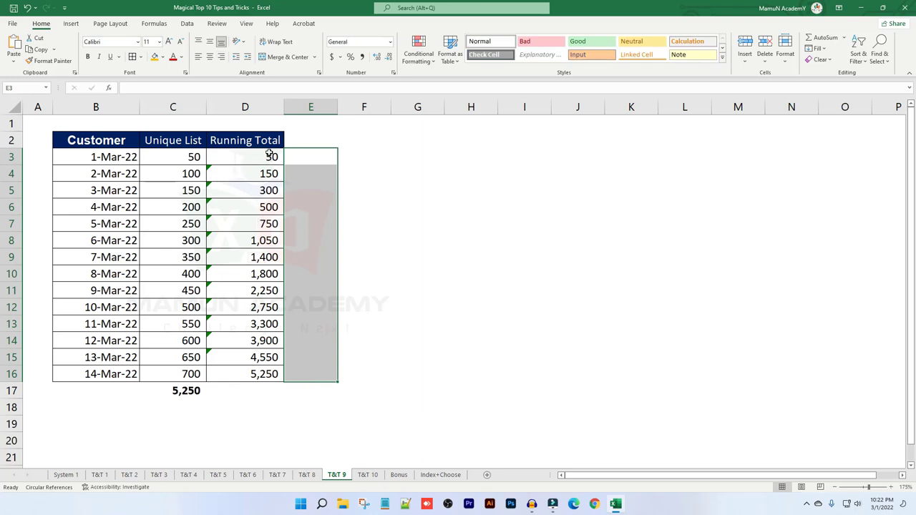
drag(269, 153, 266, 372)
key(Delete)
Enter =SUM(C3:C3) in D3 to start the Running Total at 50.
click(266, 157)
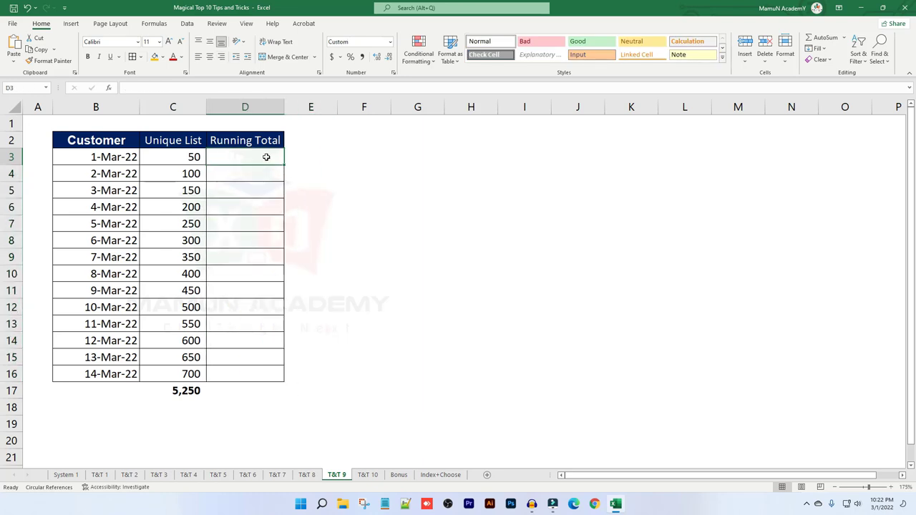
text(=SUJMI)
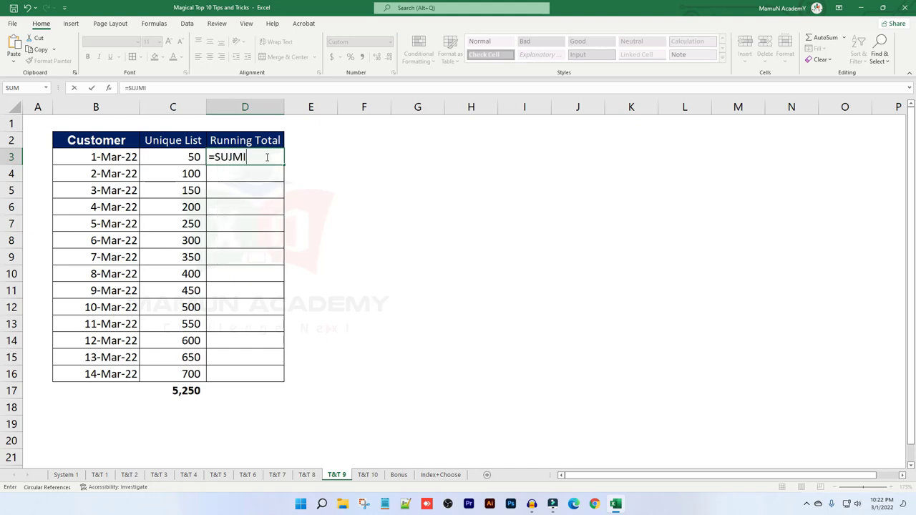
key(BackSpace)
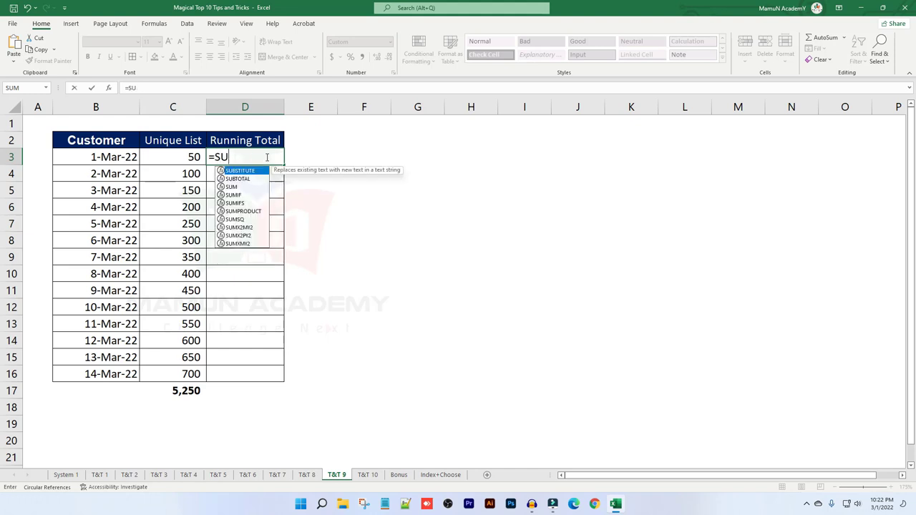
text(M()
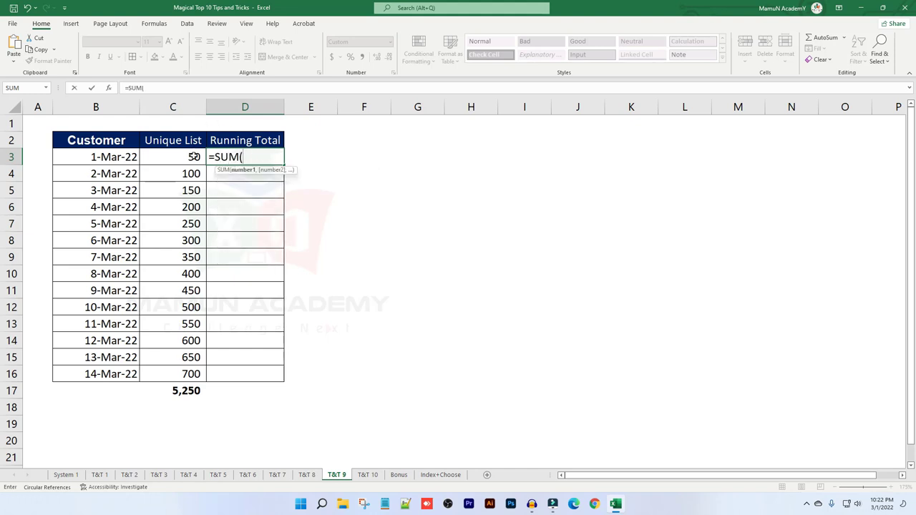
click(194, 159)
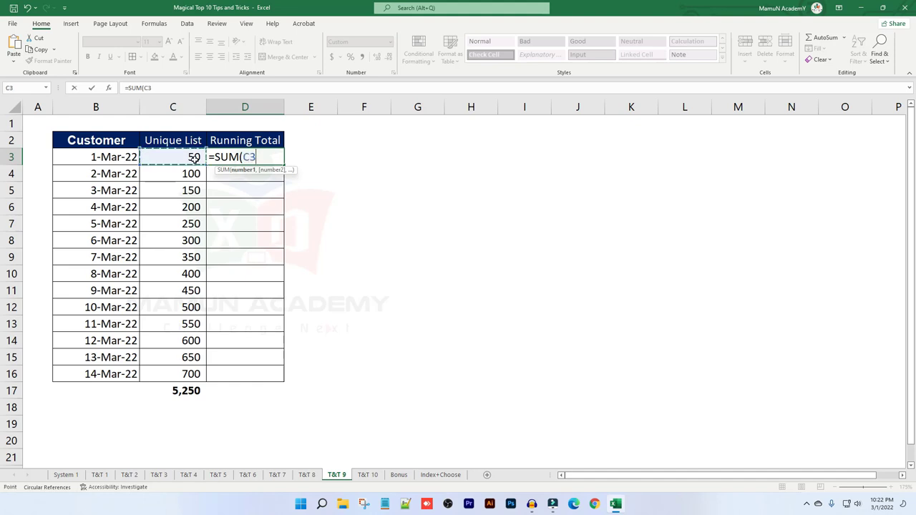
key(F8)
key(Return)
Copy the D3 formula into D4, giving 100, and check both formulas before editing D3.
key(Up)
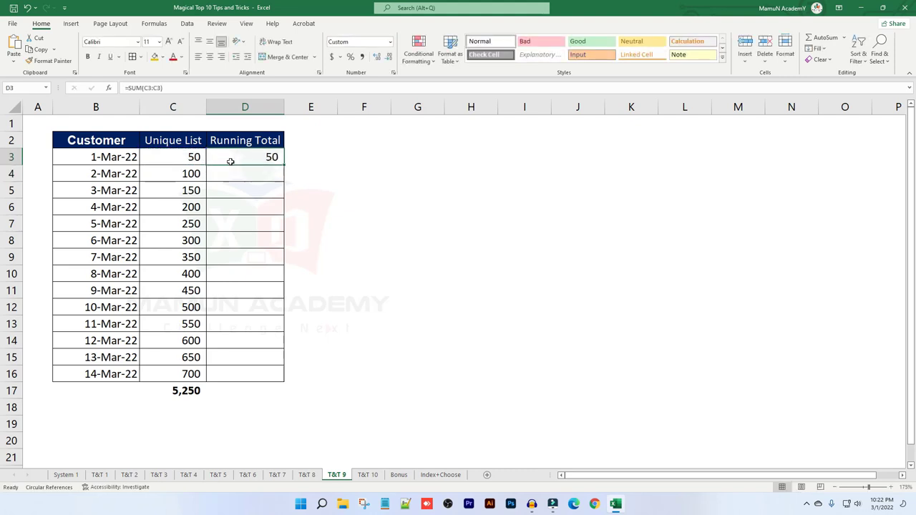
drag(284, 164, 282, 183)
key(F2)
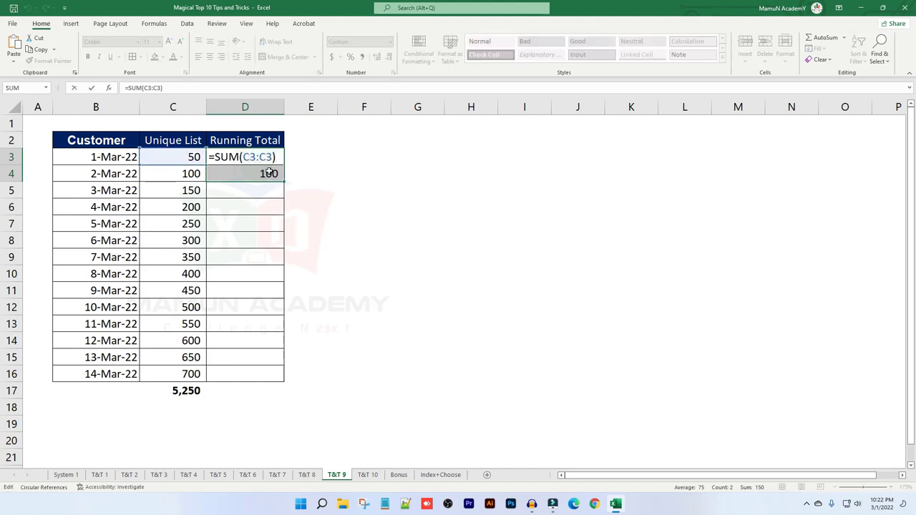
key(Return)
key(F2)
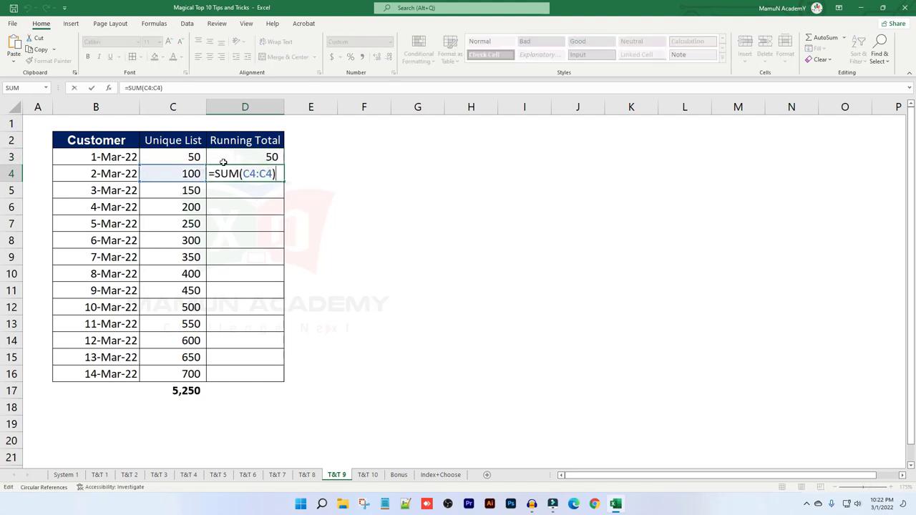
key(Escape)
key(Up)
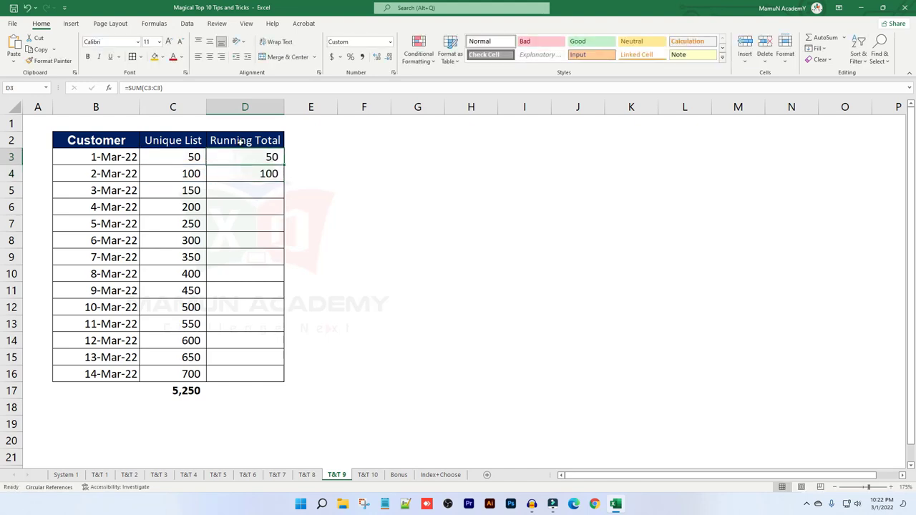
click(150, 88)
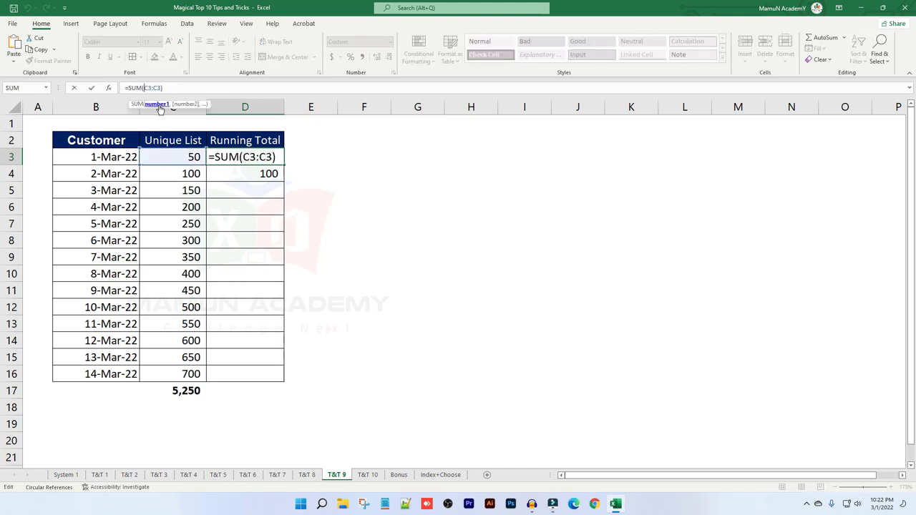
Anchor D3 as =SUM($C$3:C3) and fill it down to D16, reaching 5,250.
key(F4)
key(ctrl+Return)
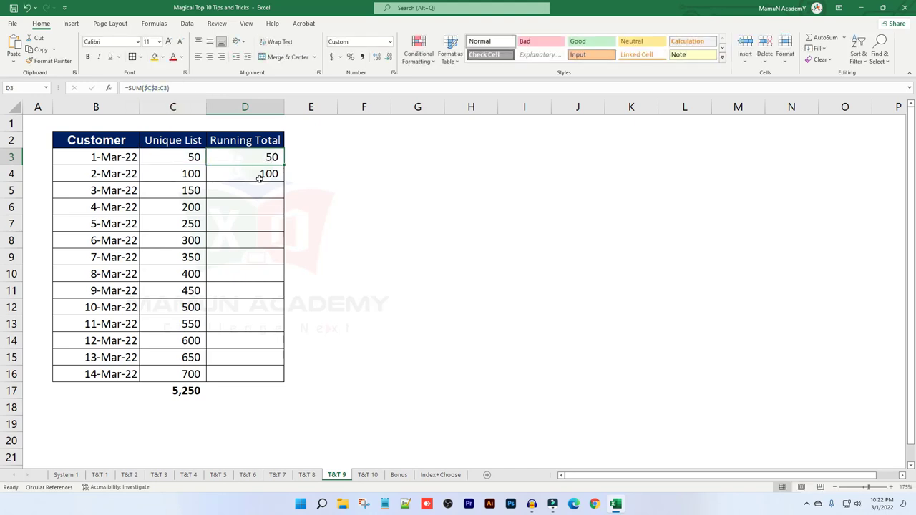
drag(284, 165, 243, 374)
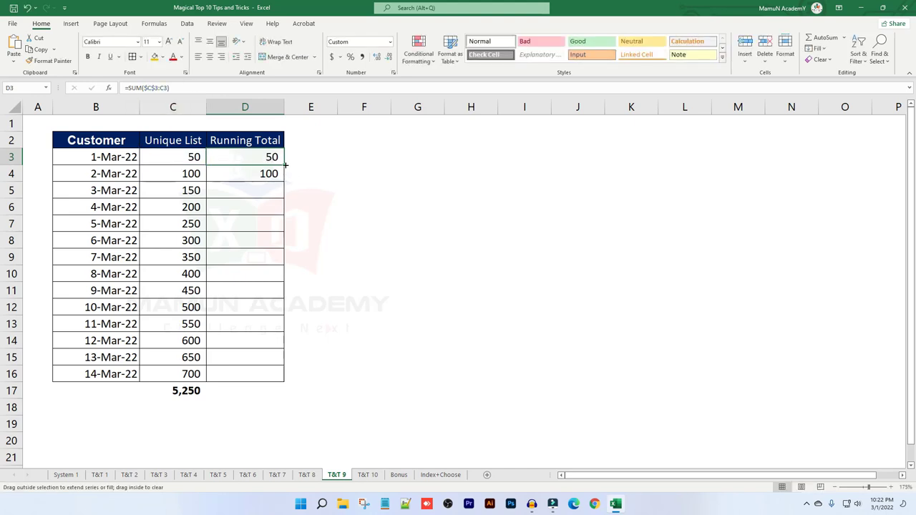
double_click(242, 373)
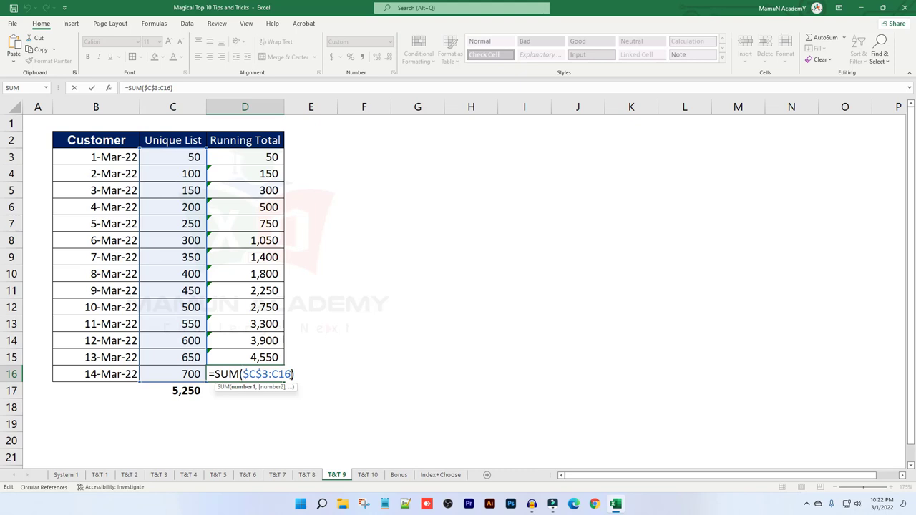
key(Escape)
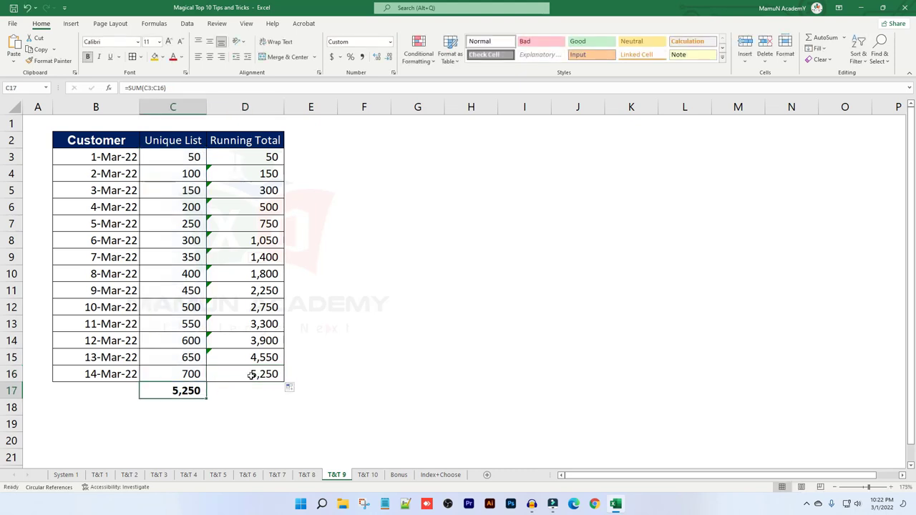
click(251, 375)
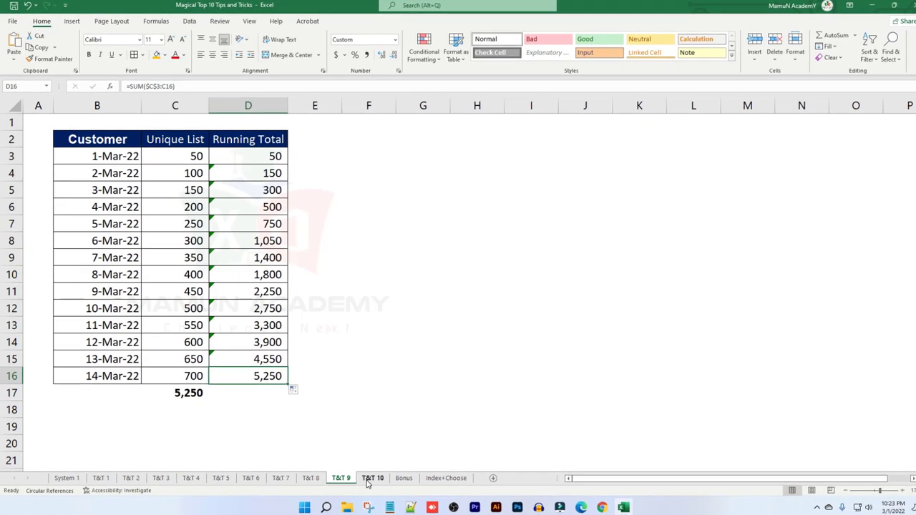
On the T&T 10 sheet, review the raw phone numbers B3:B5 and the formatted D3.
click(369, 479)
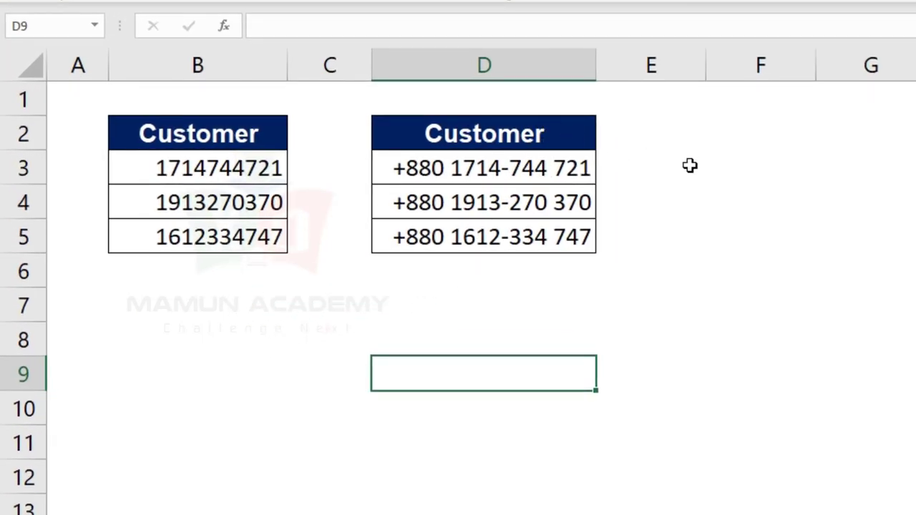
mouse_move(88, 170)
mouse_down()
mouse_move(258, 320)
mouse_move(245, 229)
mouse_up()
click(243, 336)
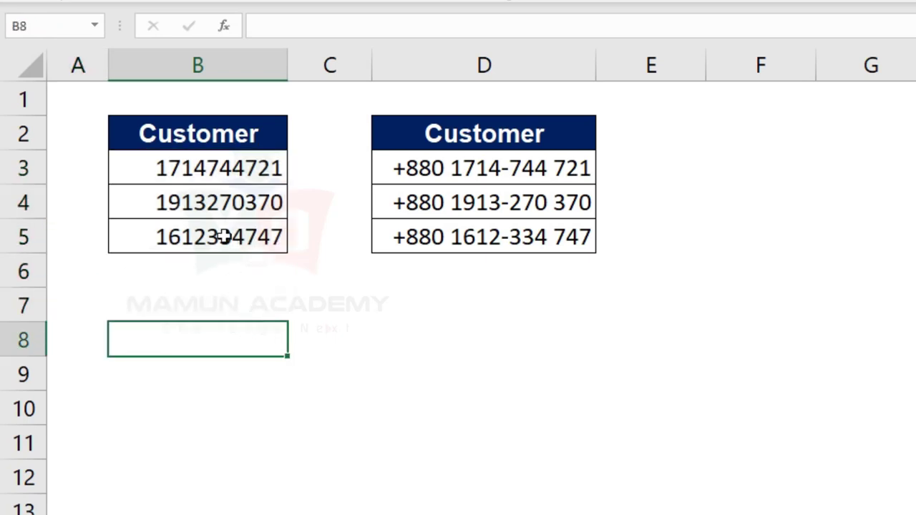
drag(208, 170, 239, 263)
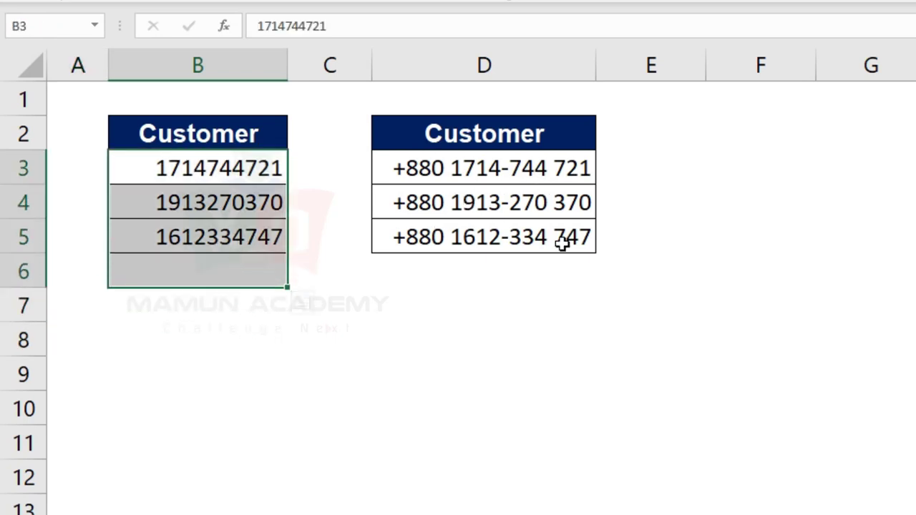
click(715, 188)
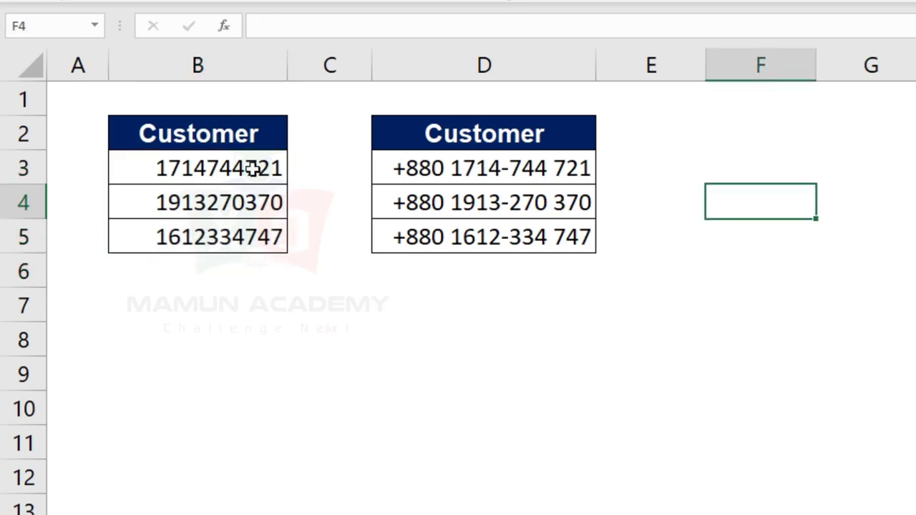
drag(199, 168, 234, 229)
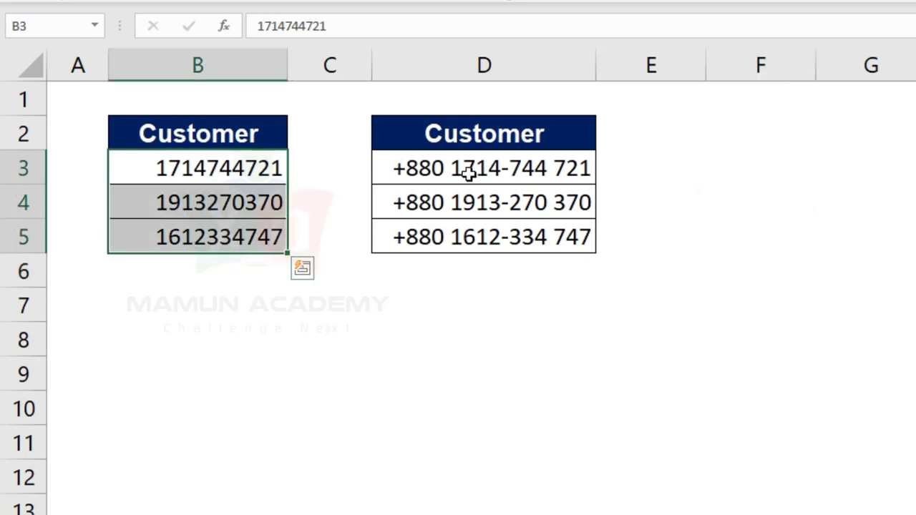
click(421, 170)
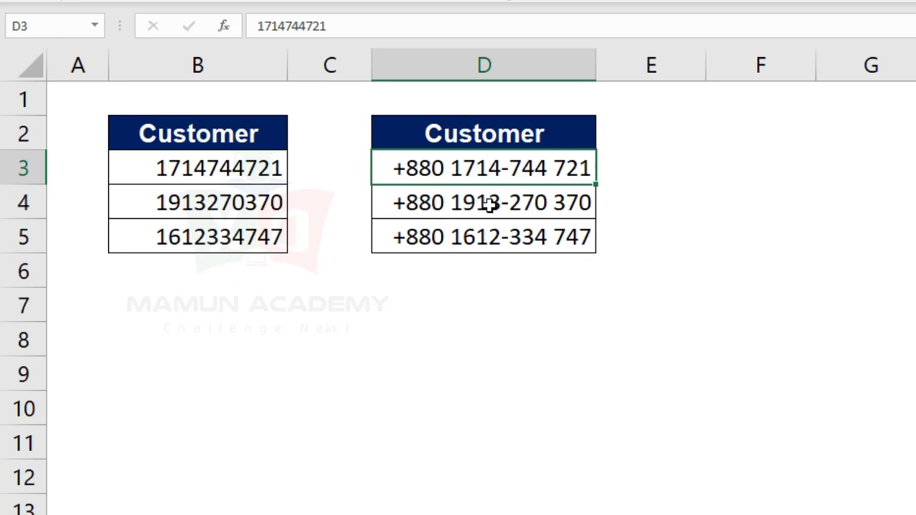
click(638, 205)
Clear D3:D5, then reselect D3:D5 and bring up its Format Cells options.
drag(513, 168, 528, 234)
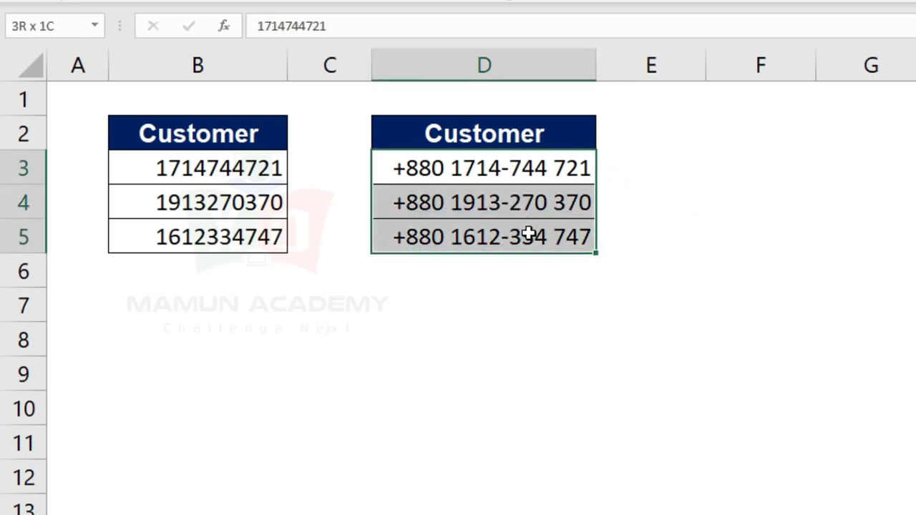
key(Delete)
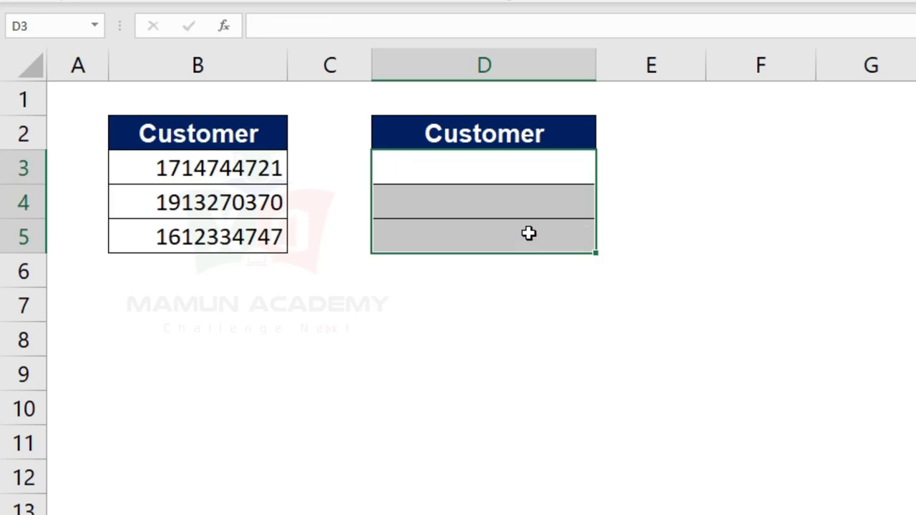
click(251, 172)
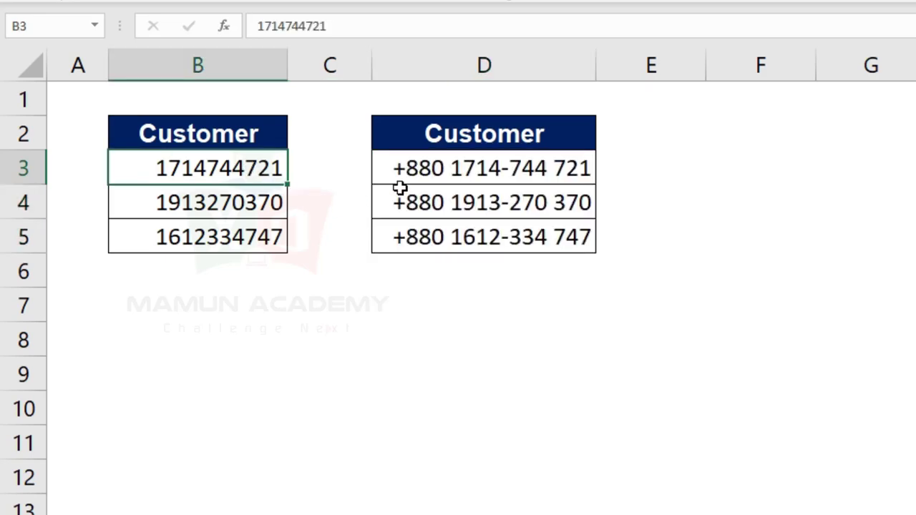
drag(401, 171, 430, 236)
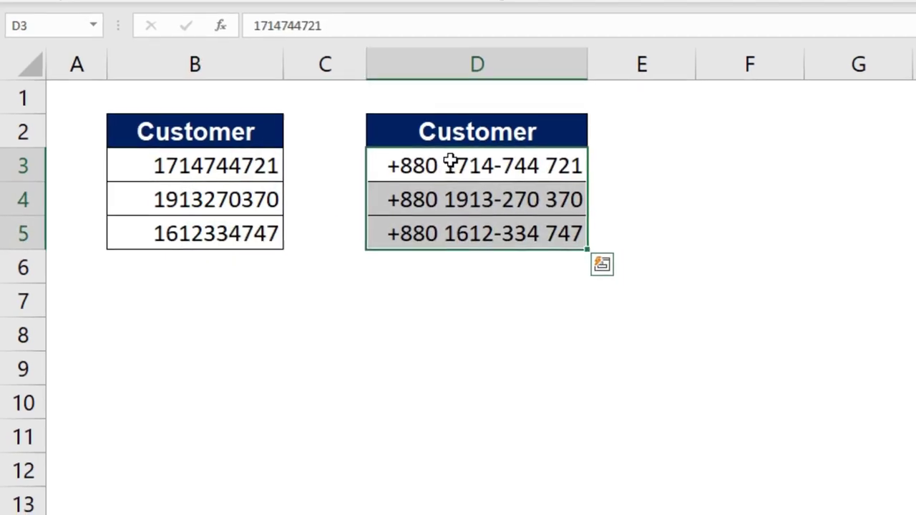
key(ctrl+1)
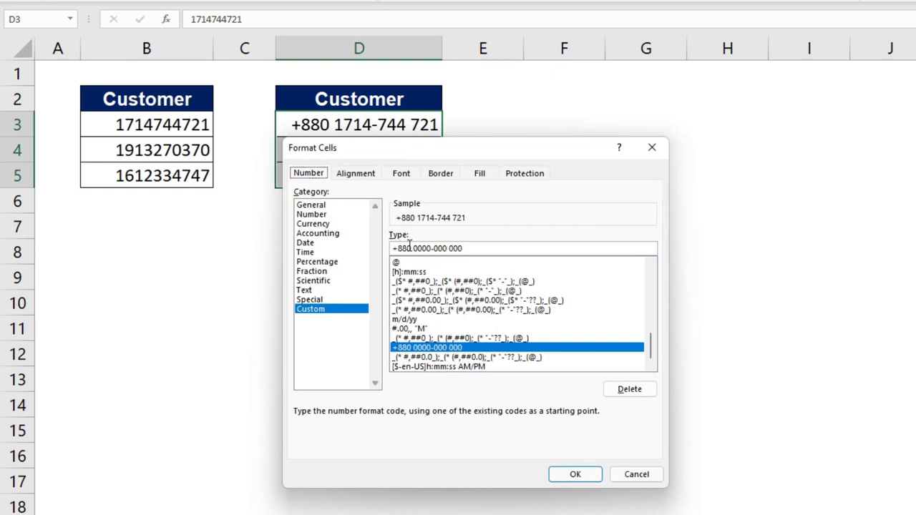
Replace the digit pattern after +880 in the custom format code and apply it to D3:D5.
drag(415, 248, 620, 252)
key(BackSpace)
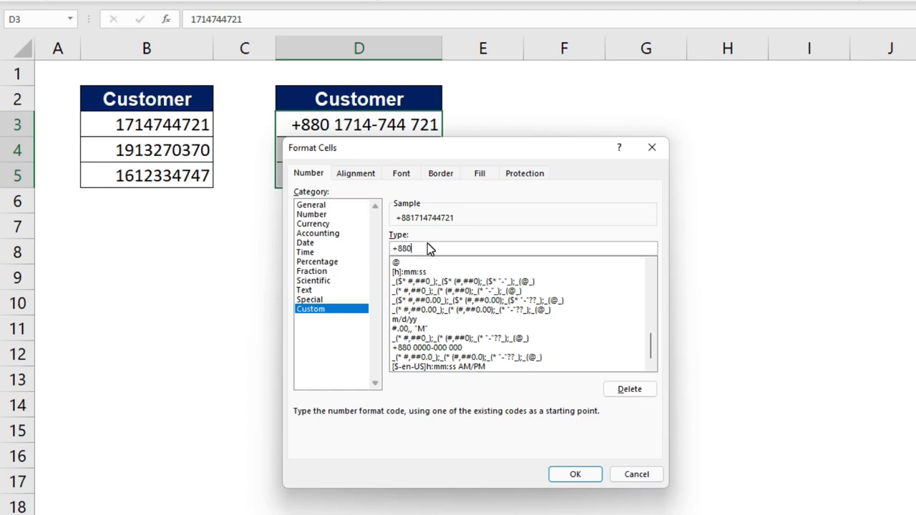
text(02411)
text(0000)
key(BackSpace)
key(BackSpace)
key(BackSpace)
key(BackSpace)
key(BackSpace)
key(BackSpace)
text(00)
text(00)
click(593, 474)
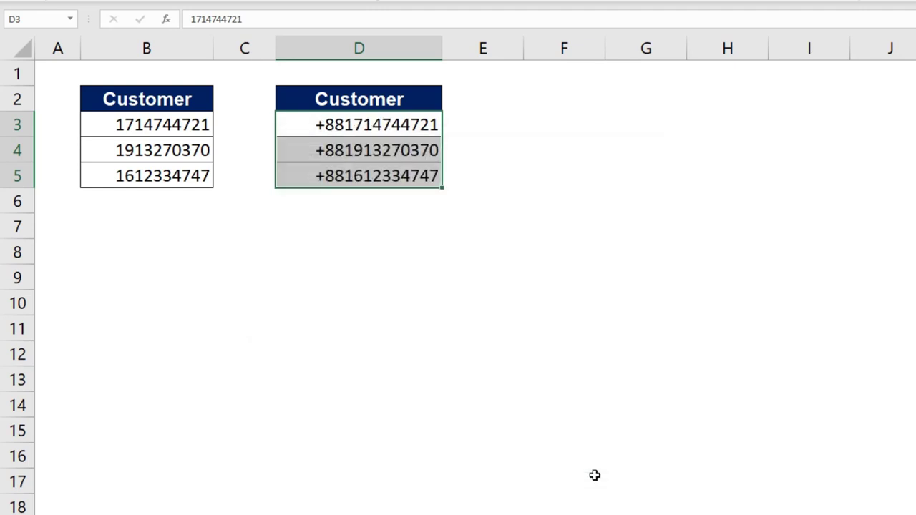
click(423, 269)
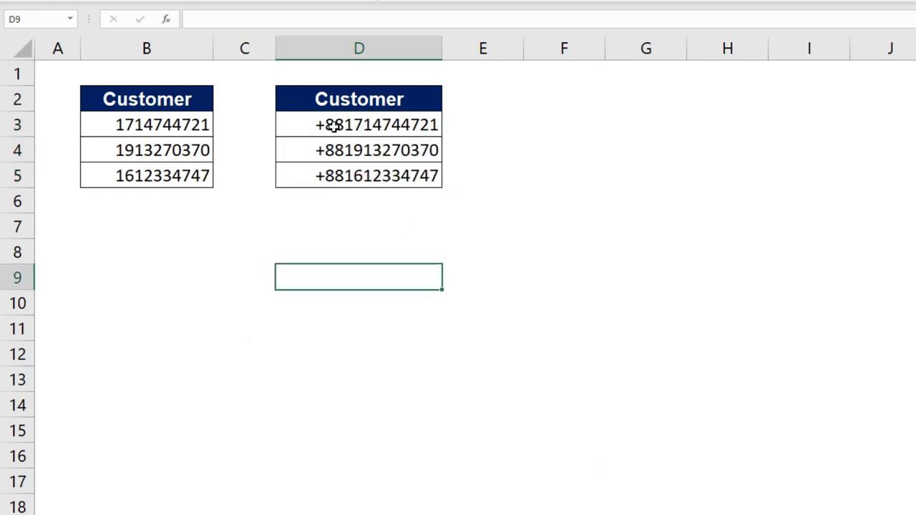
drag(335, 128, 374, 173)
key(ctrl+1)
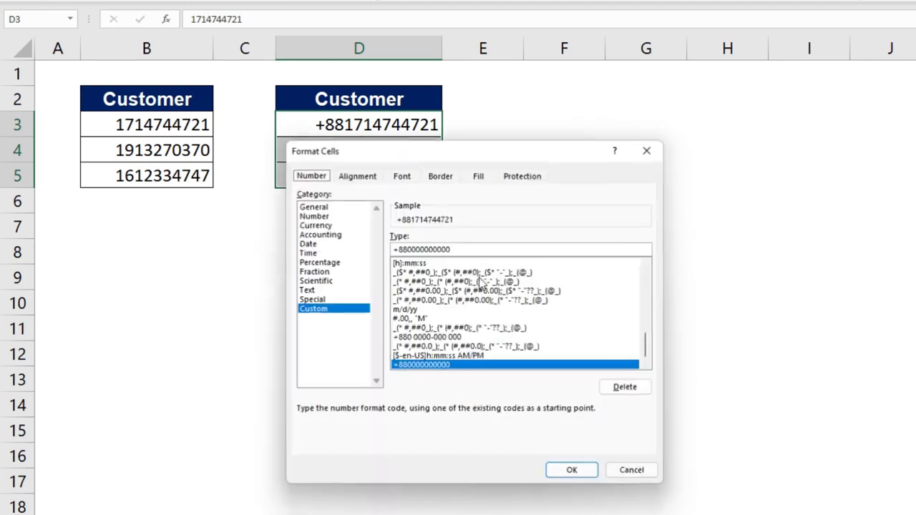
click(420, 249)
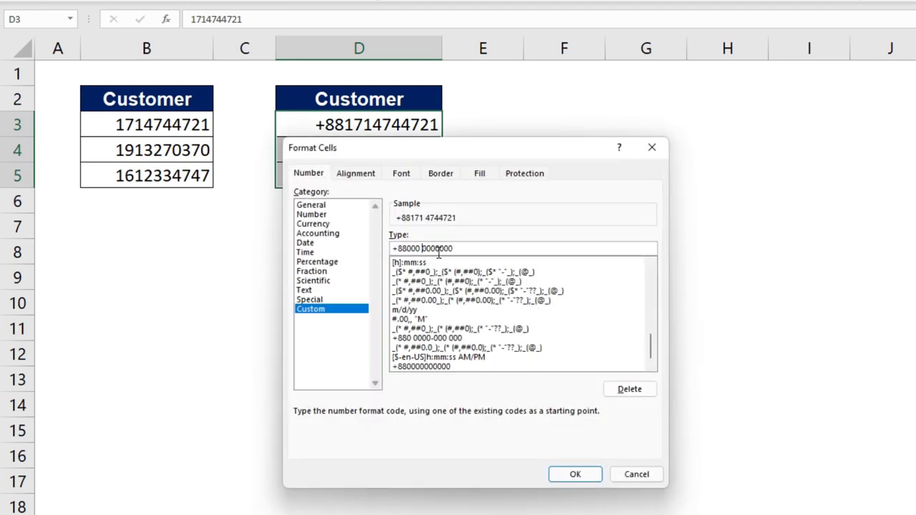
click(575, 474)
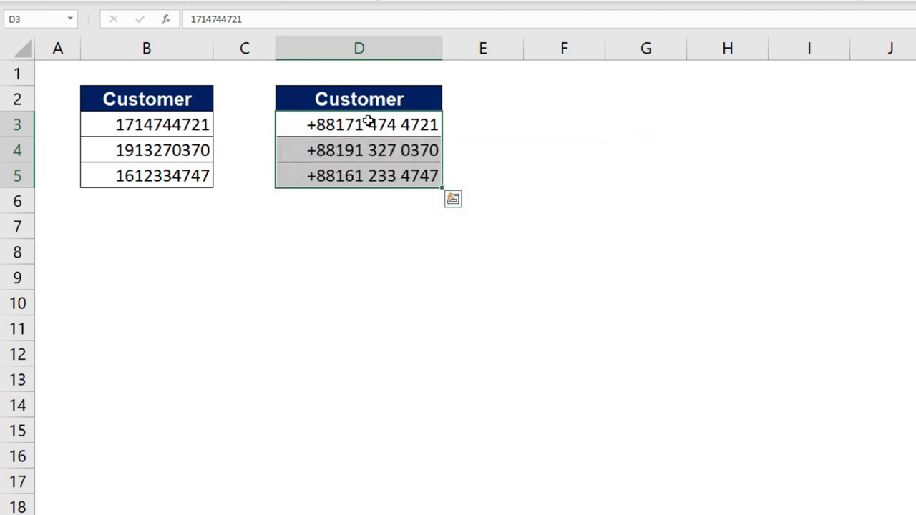
click(458, 261)
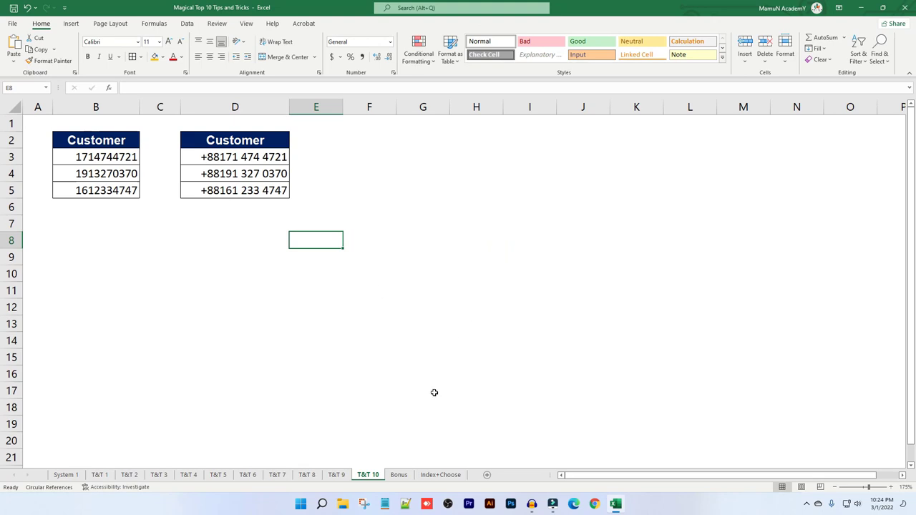
On the Bonus sheet, review the serial numbers B3:B29 and the second table's cells.
click(397, 474)
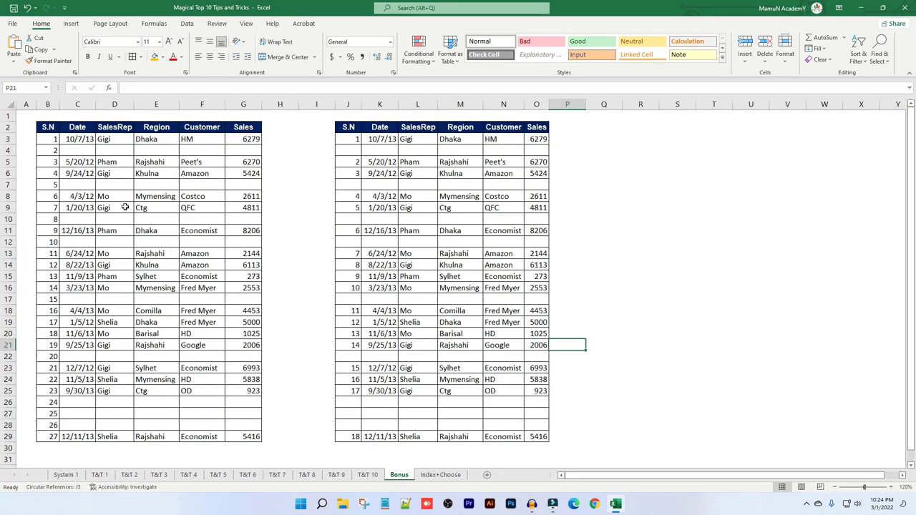
drag(50, 139, 52, 436)
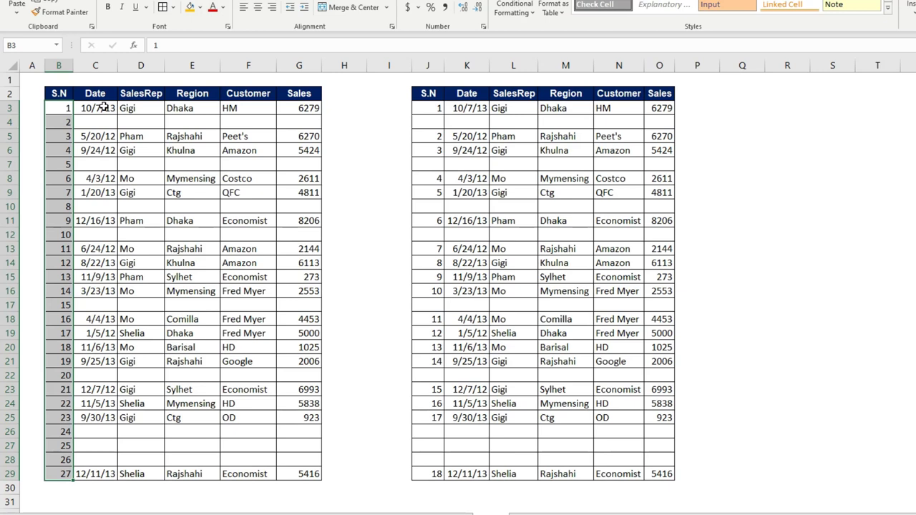
click(104, 108)
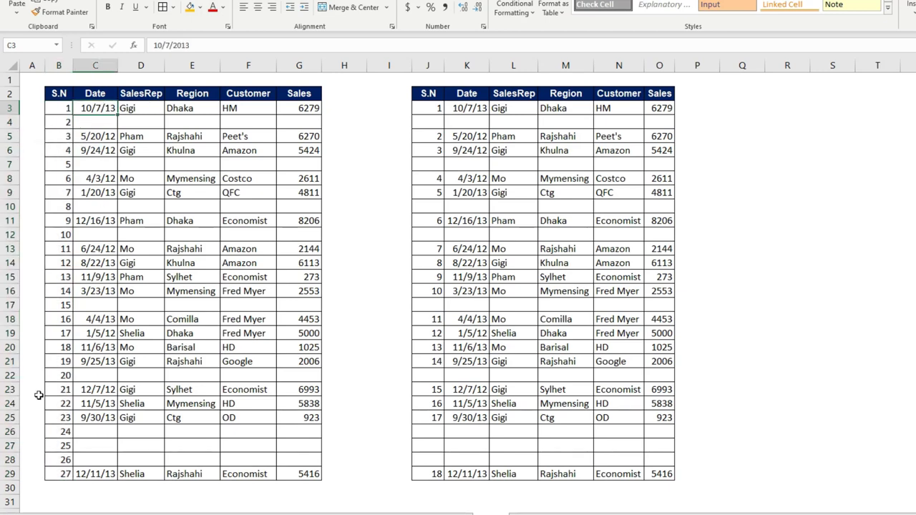
click(64, 476)
click(389, 107)
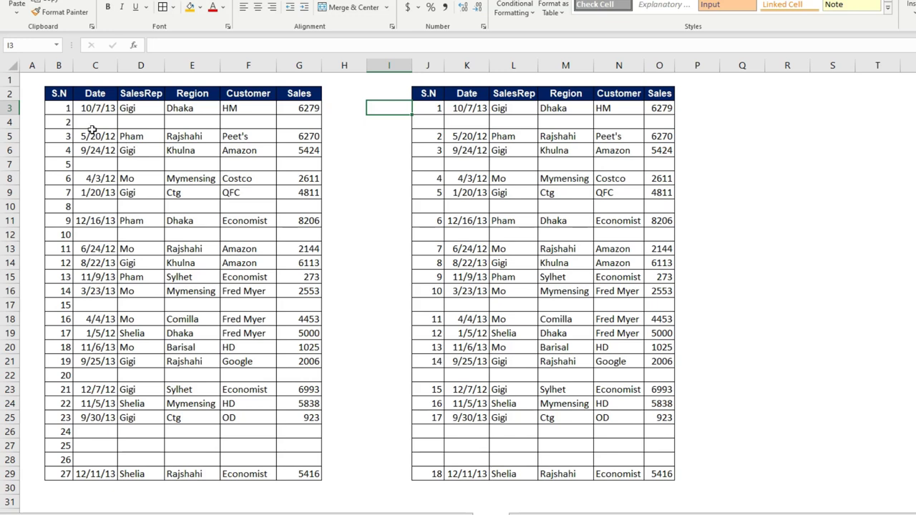
Select the old serial numbers and begin =IF(K3="","",COUNTA( in J3.
drag(413, 112, 421, 497)
click(430, 109)
text(=)
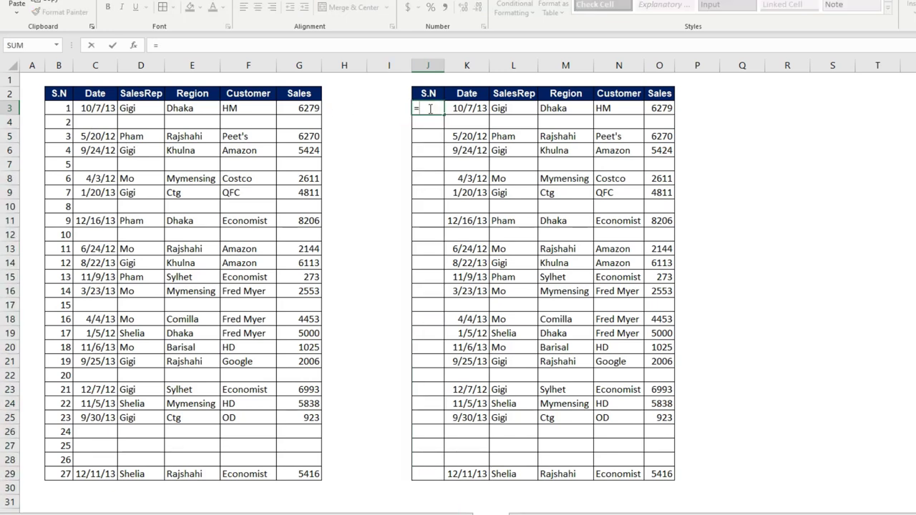
text(IF()
click(466, 108)
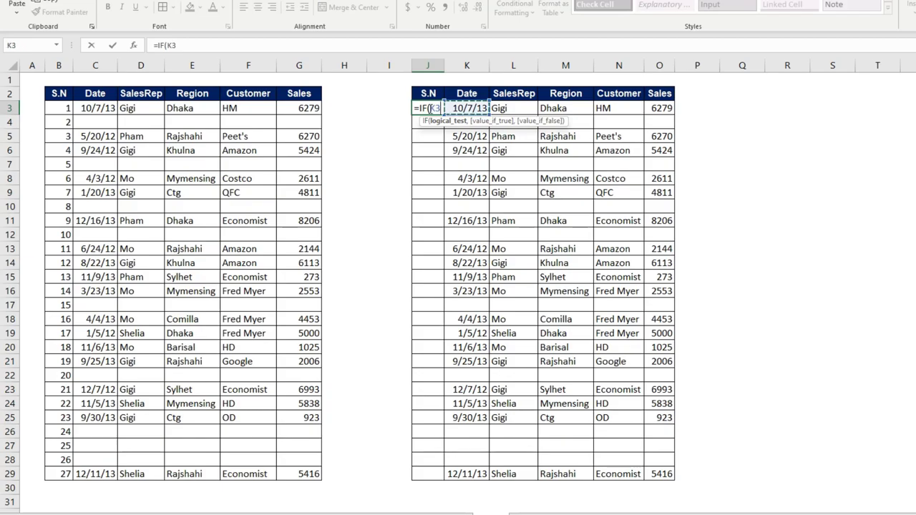
text(="",)
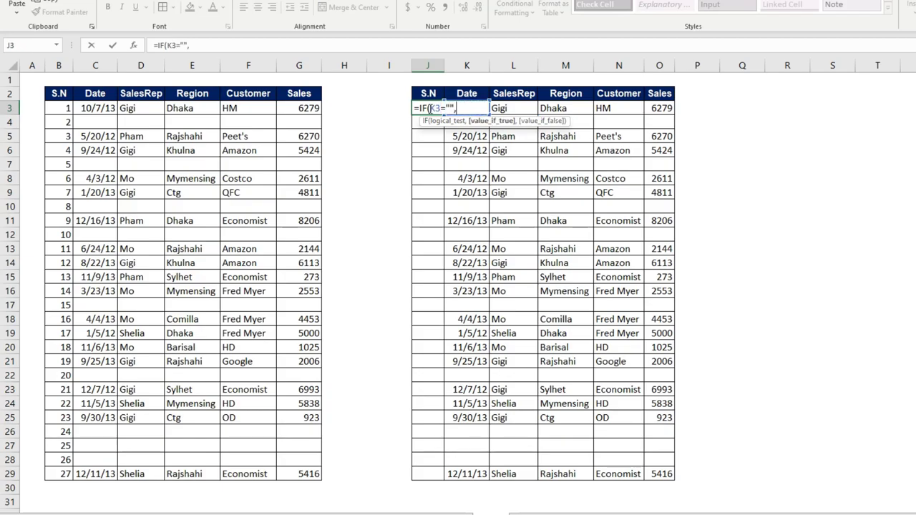
text("",)
text(C)
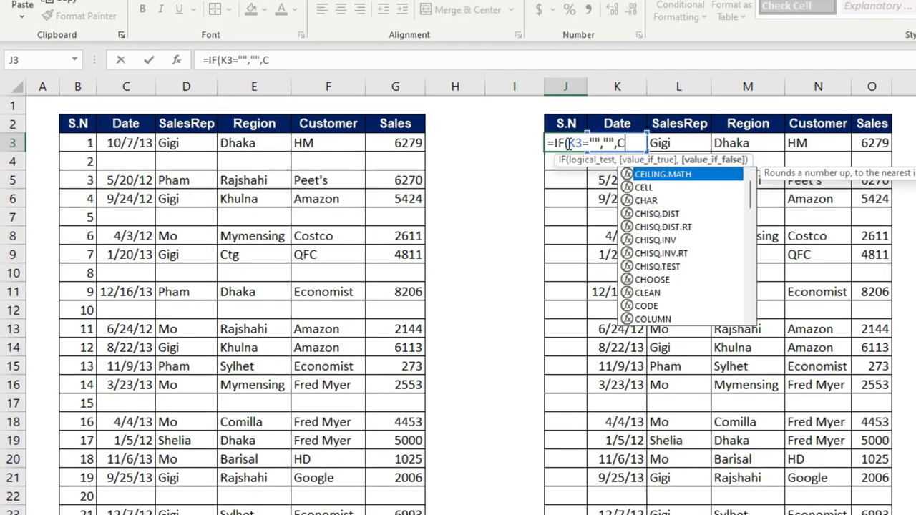
text(OUN)
key(BackSpace)
text(UNT)
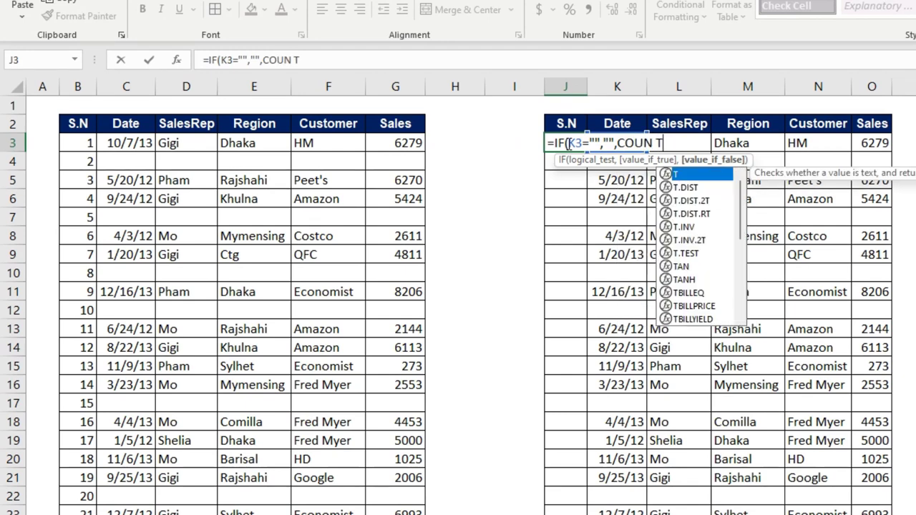
key(BackSpace)
text(T()
key(BackSpace)
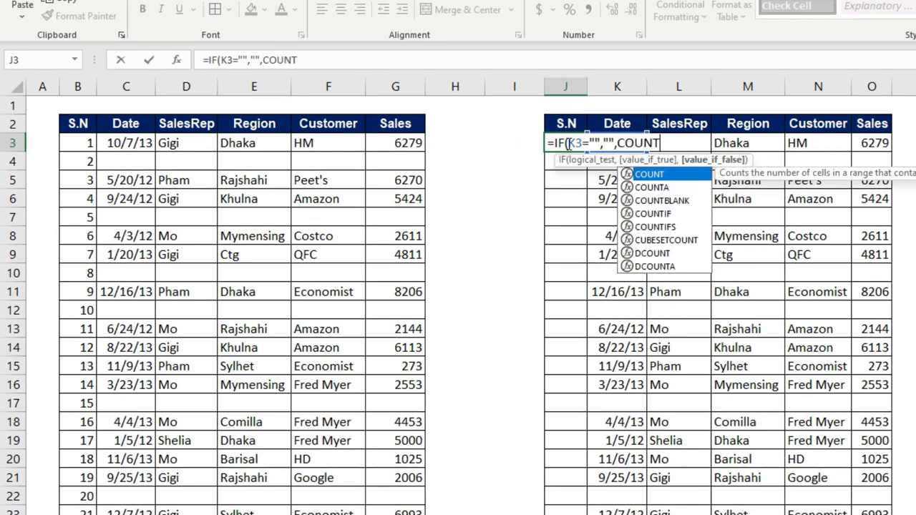
text(A()
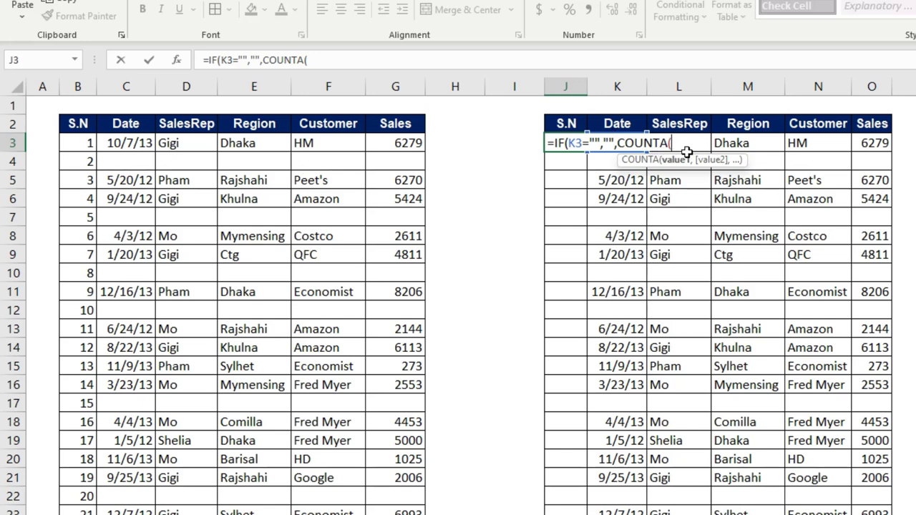
Finish the formula with the range K3:K3 and enter it in J3.
click(626, 125)
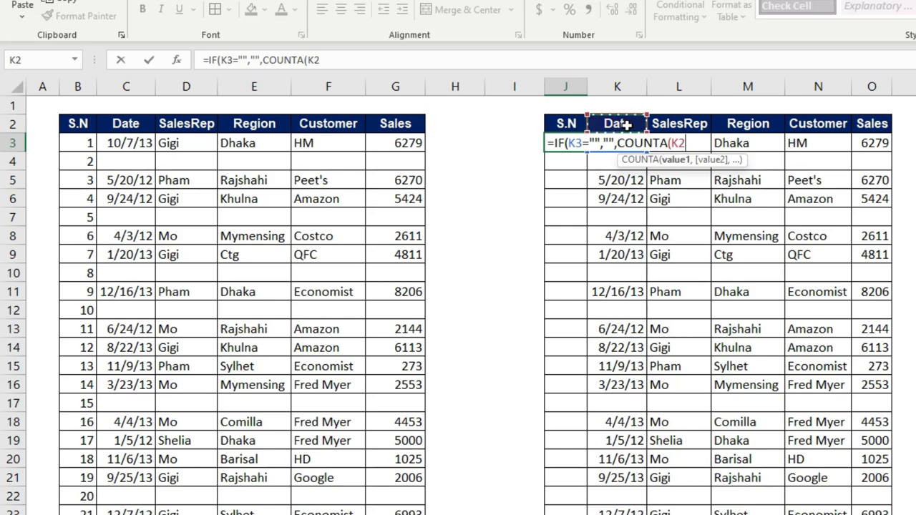
key(Down)
text(:K3)
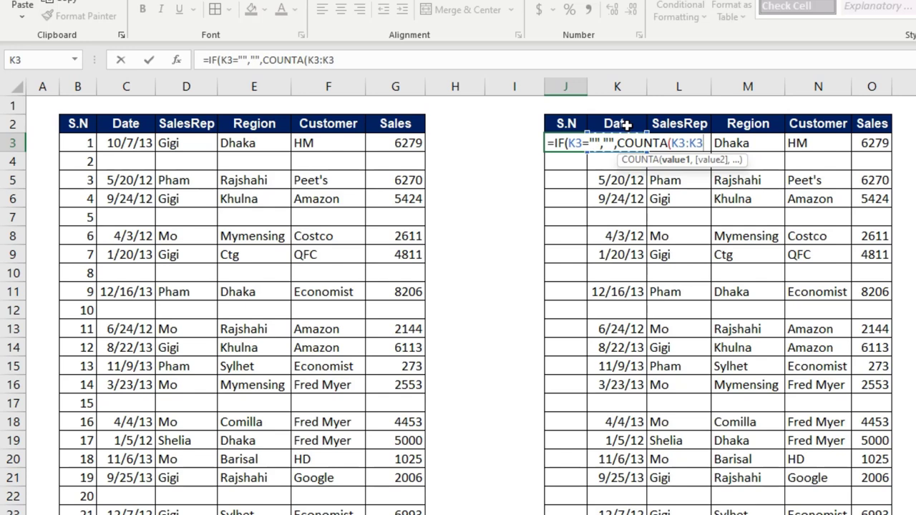
text())
key(Return)
key(Return)
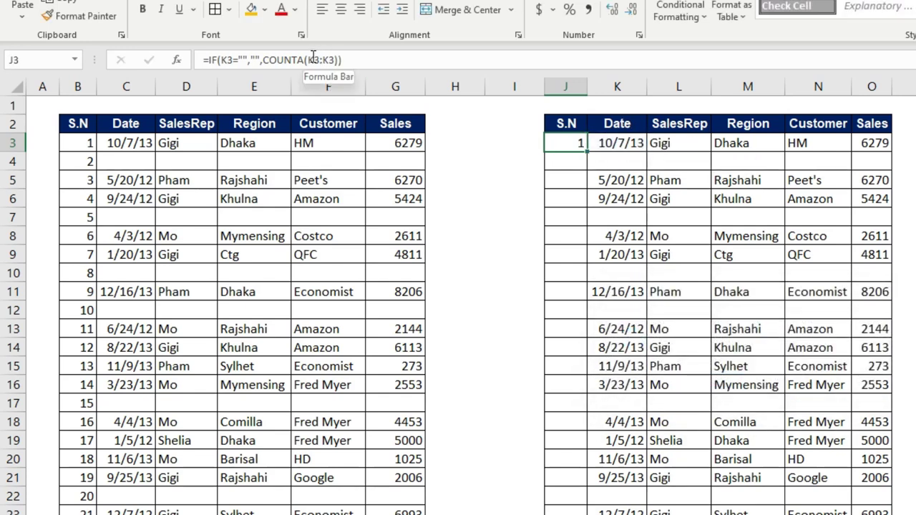
Make the COUNTA range start at $K$3 and fill the J3 formula down the column.
click(314, 60)
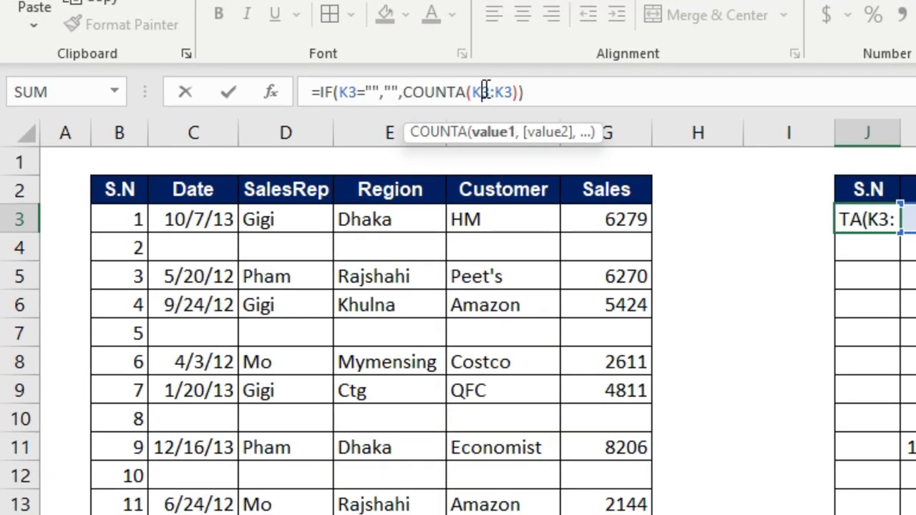
key(F4)
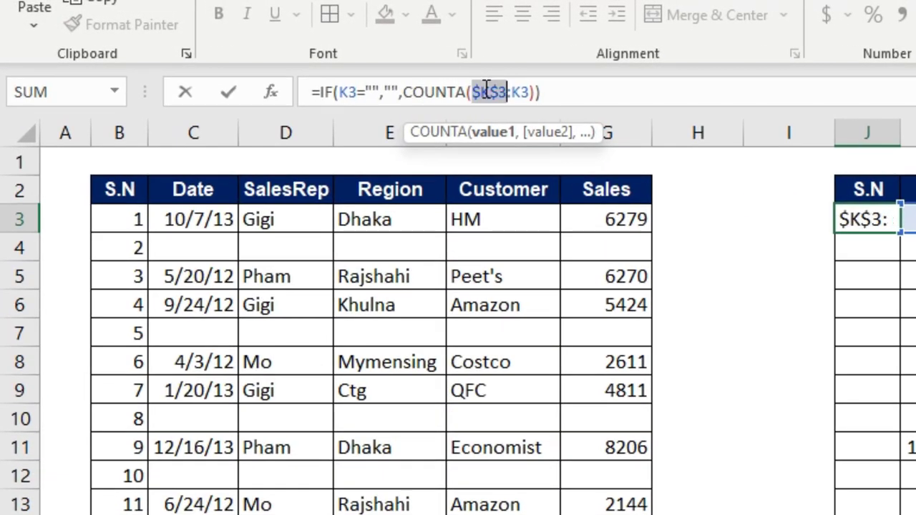
key(ctrl+Return)
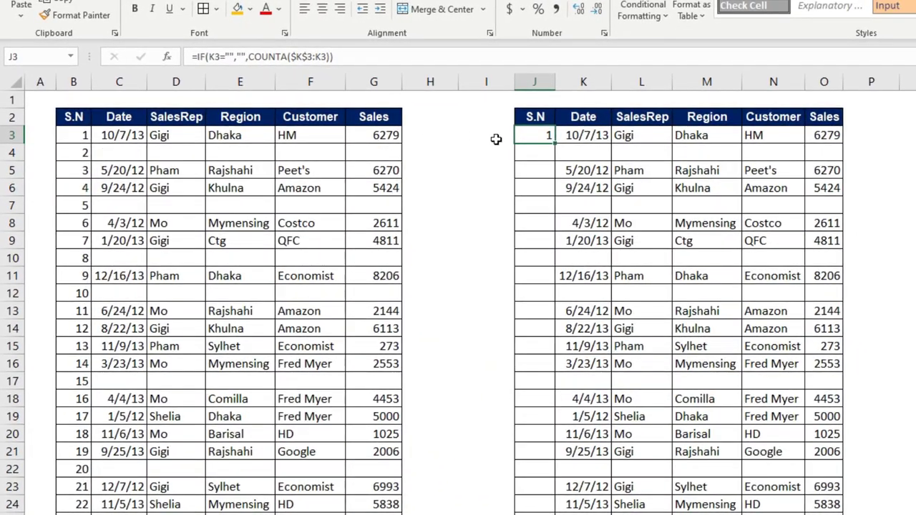
drag(556, 145, 556, 159)
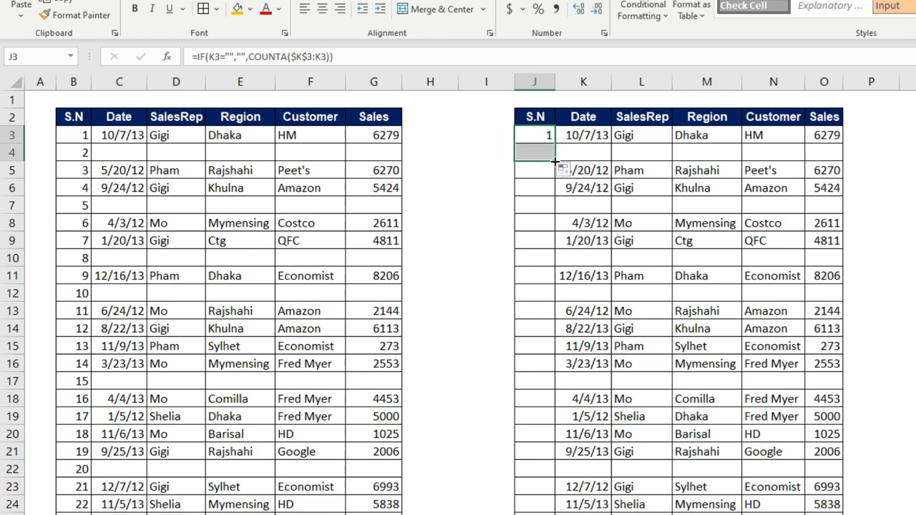
click(537, 150)
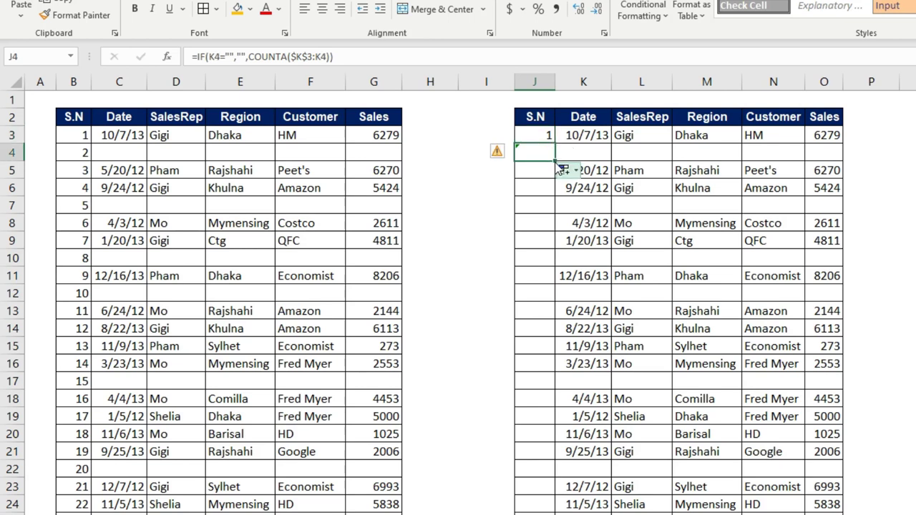
mouse_move(536, 153)
mouse_down()
mouse_move(553, 175)
mouse_move(555, 510)
mouse_move(439, 478)
mouse_up()
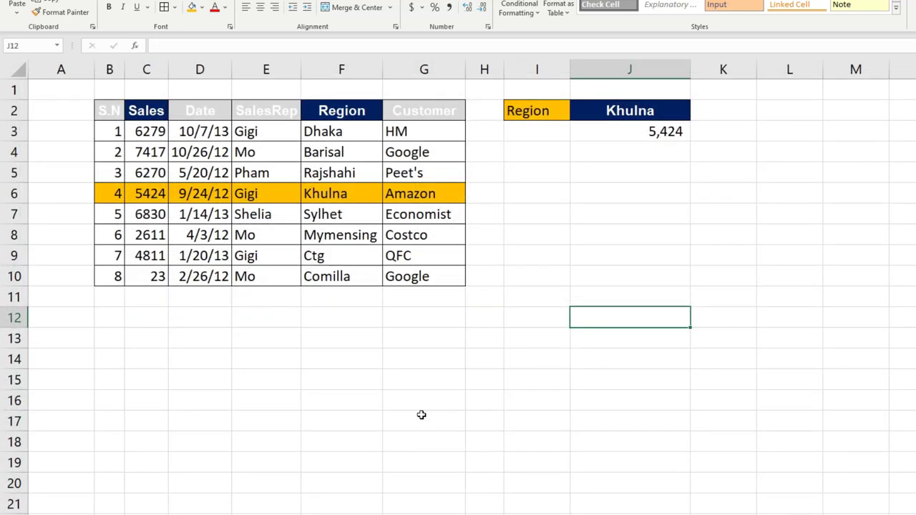
click(415, 415)
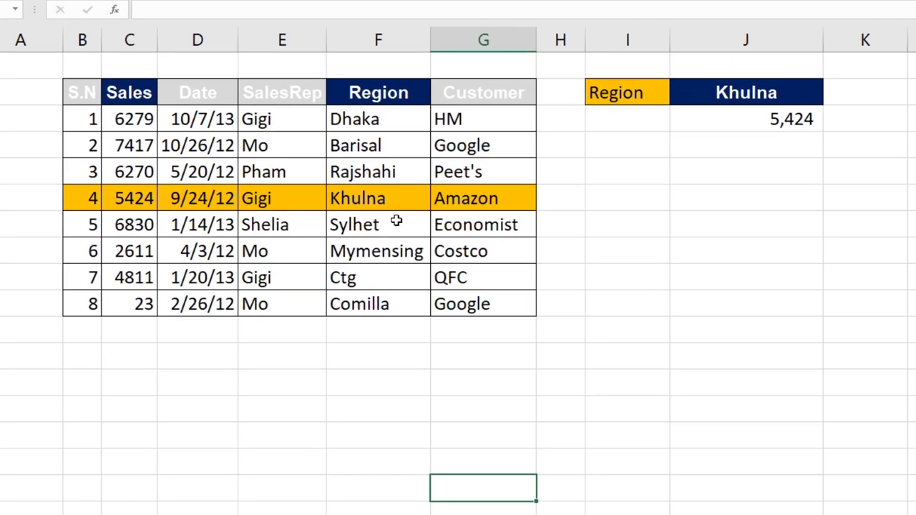
click(341, 193)
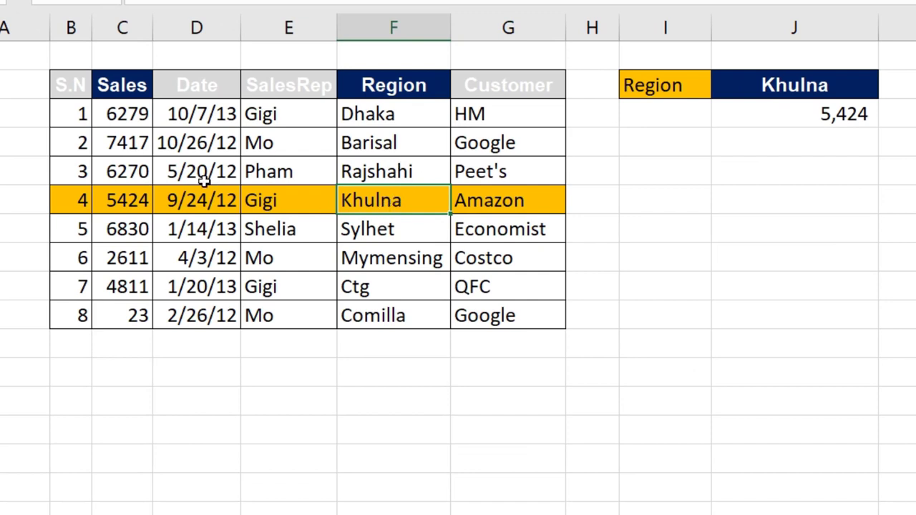
click(132, 201)
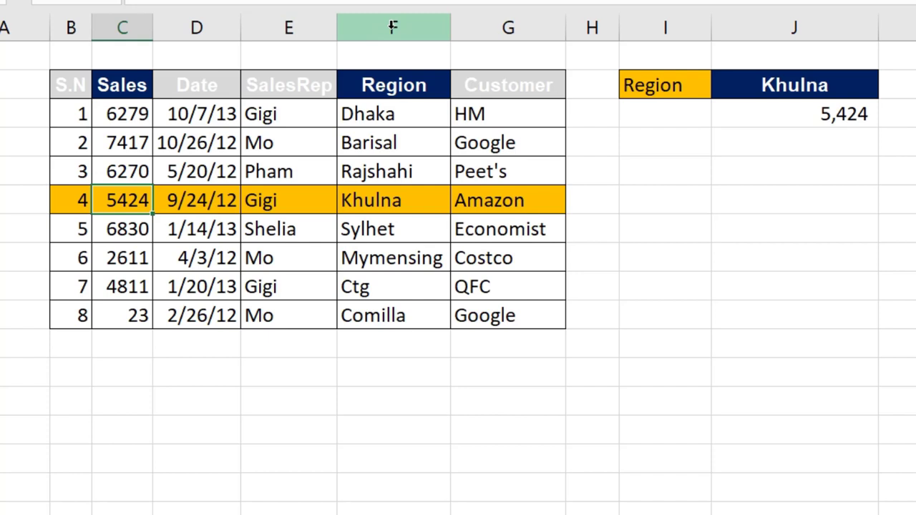
Choose Barisal, then Mymensing, in J3's Region dropdown to show sales of 2,611.
drag(392, 26, 122, 27)
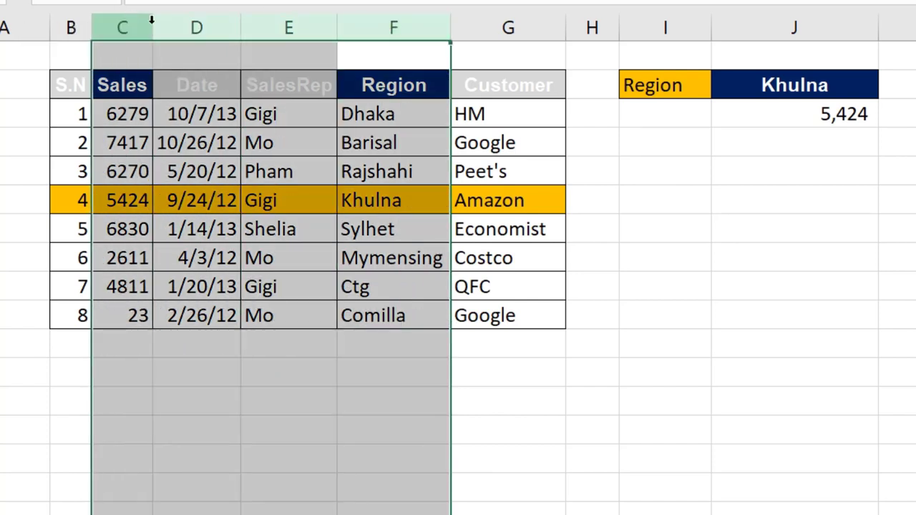
drag(363, 27, 593, 28)
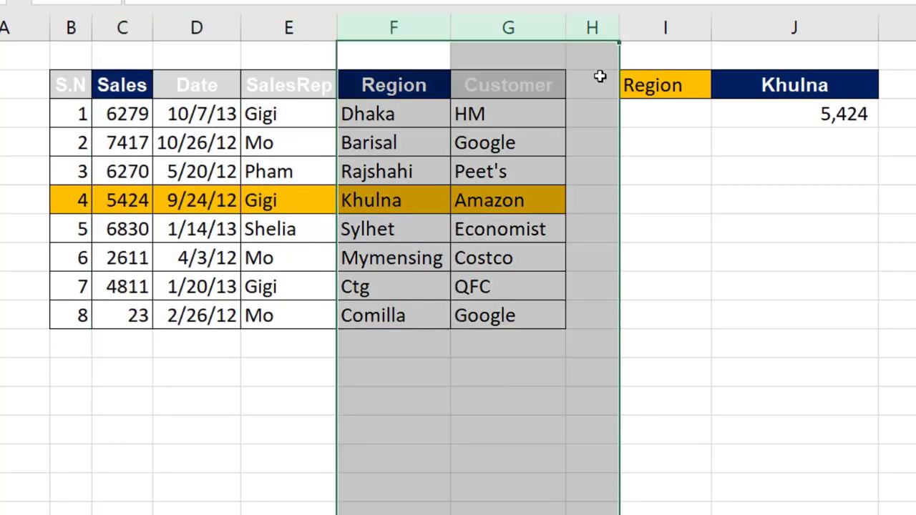
click(834, 83)
click(887, 90)
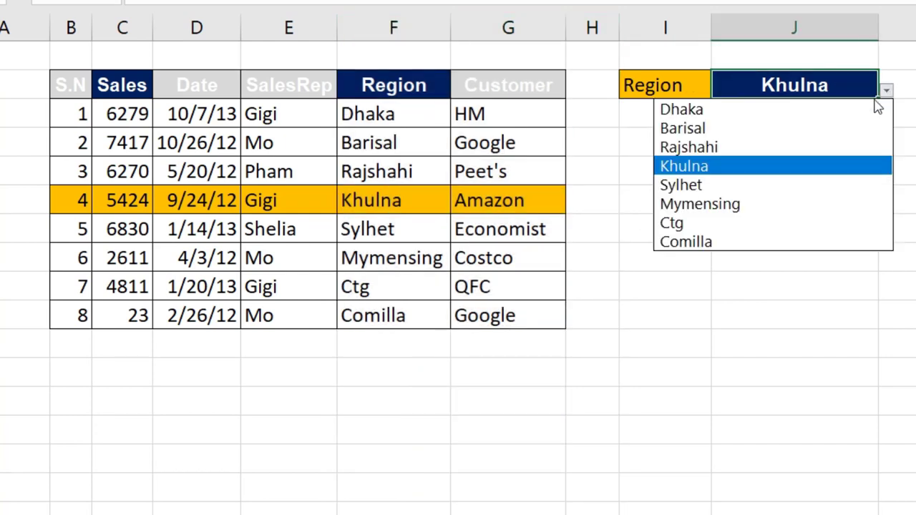
click(764, 134)
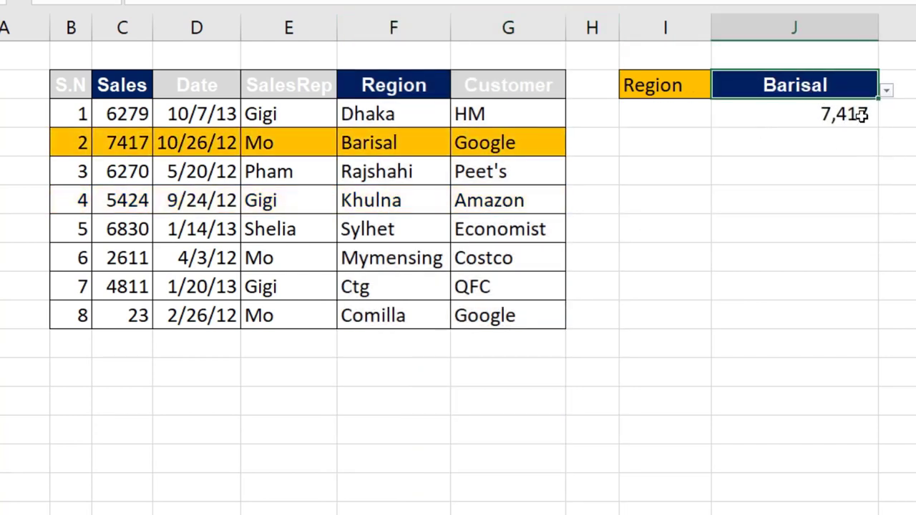
click(887, 90)
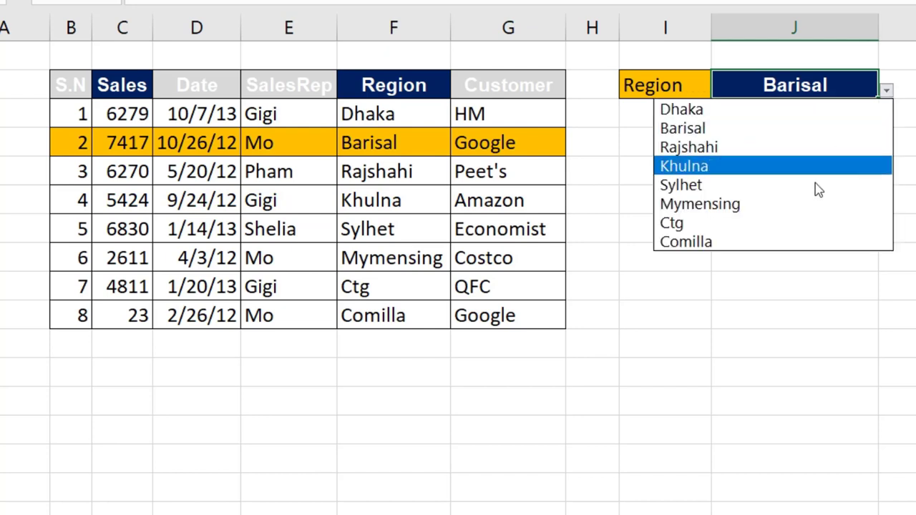
click(762, 205)
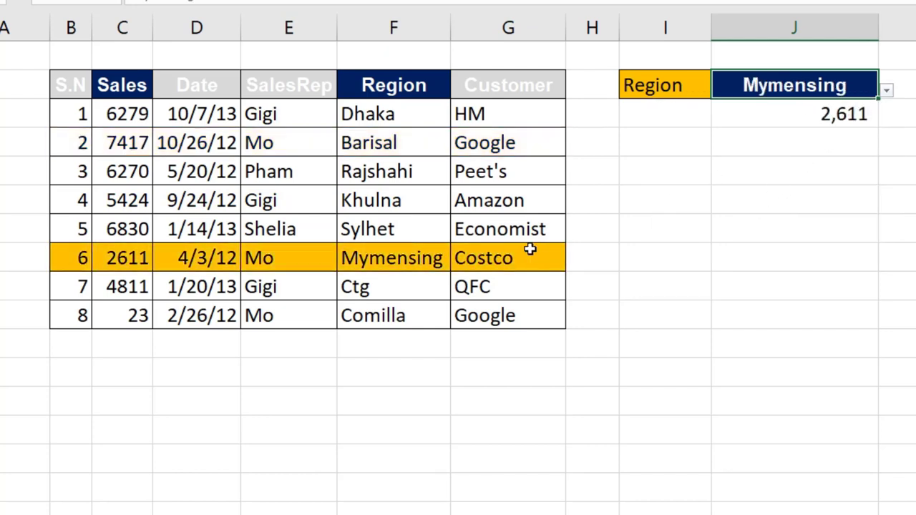